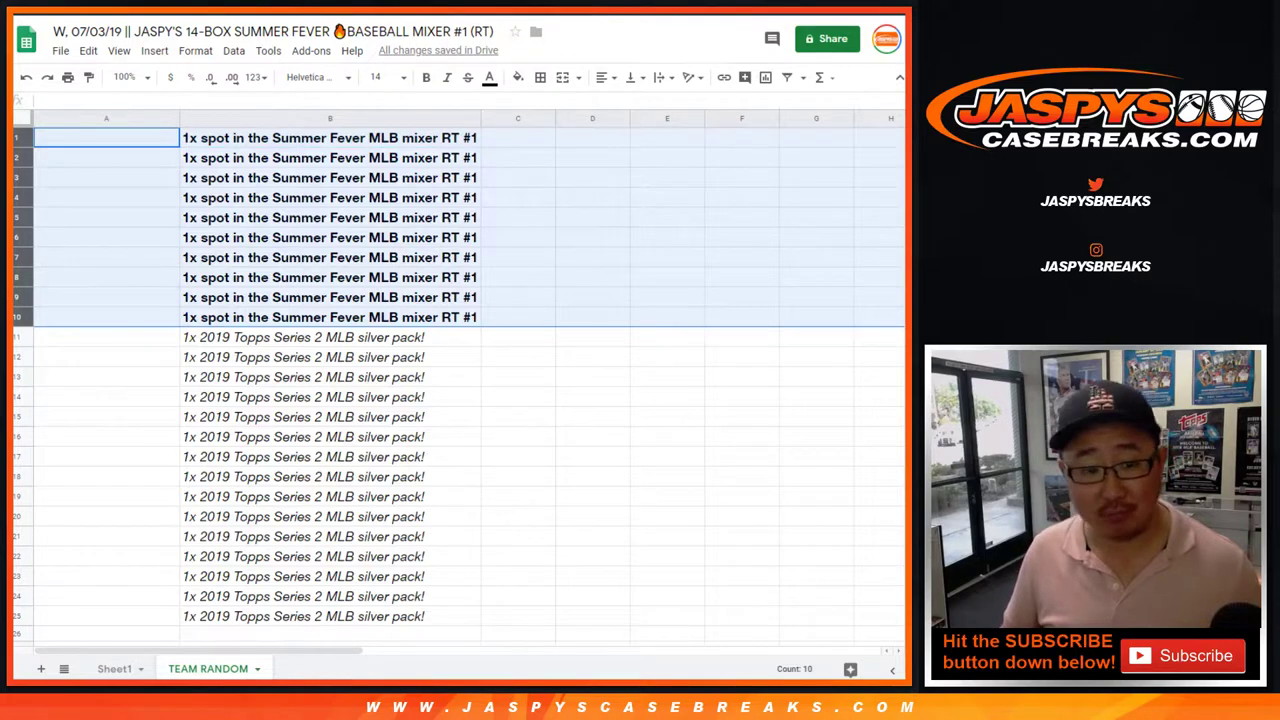
Step: Highlight the silver pack prize rows 11 through 25 in the TEAM RANDOM sheet
click(17, 337)
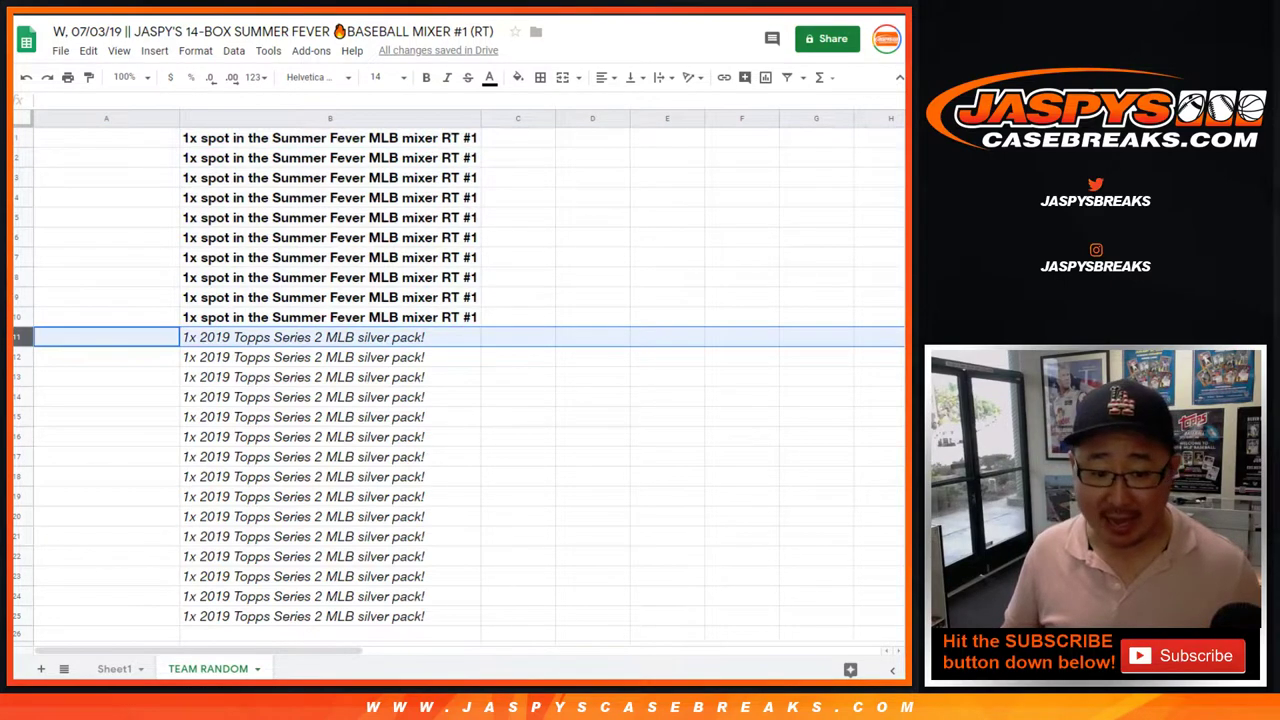
shift+click(17, 616)
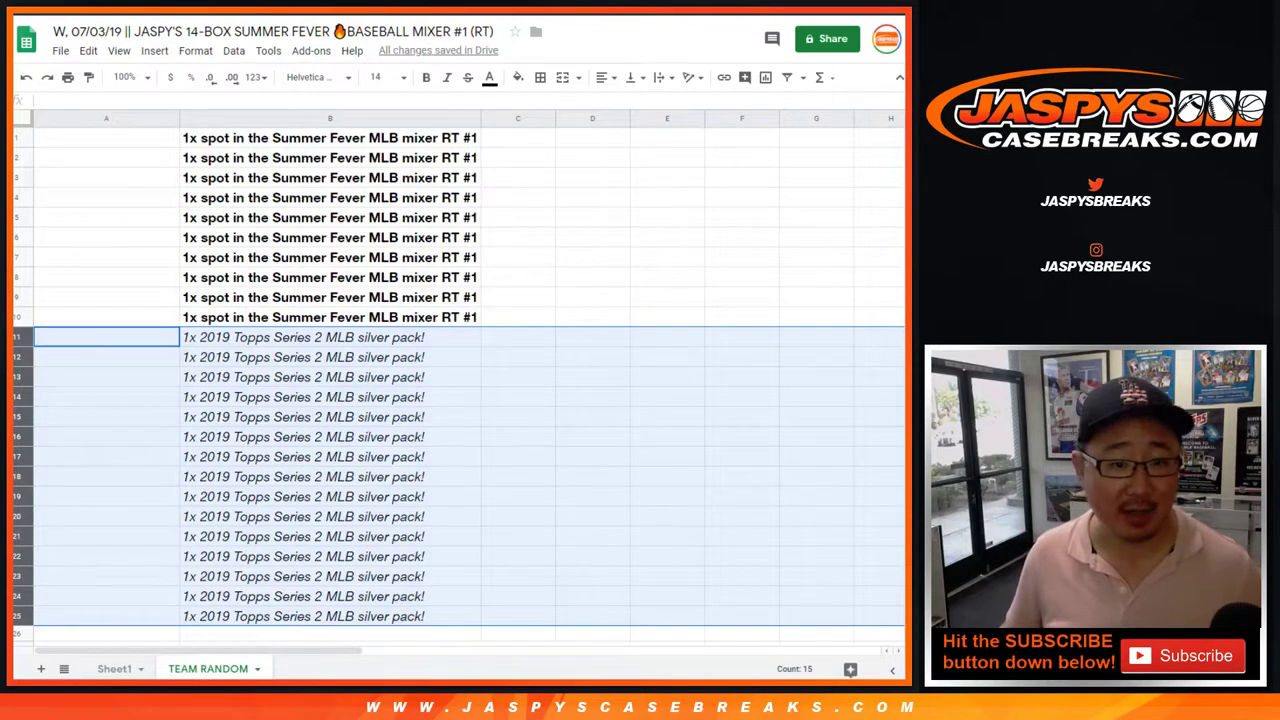
Step: Switch to the RANDOM.ORG Dice Roller and roll two virtual dice
key(ctrl+Tab)
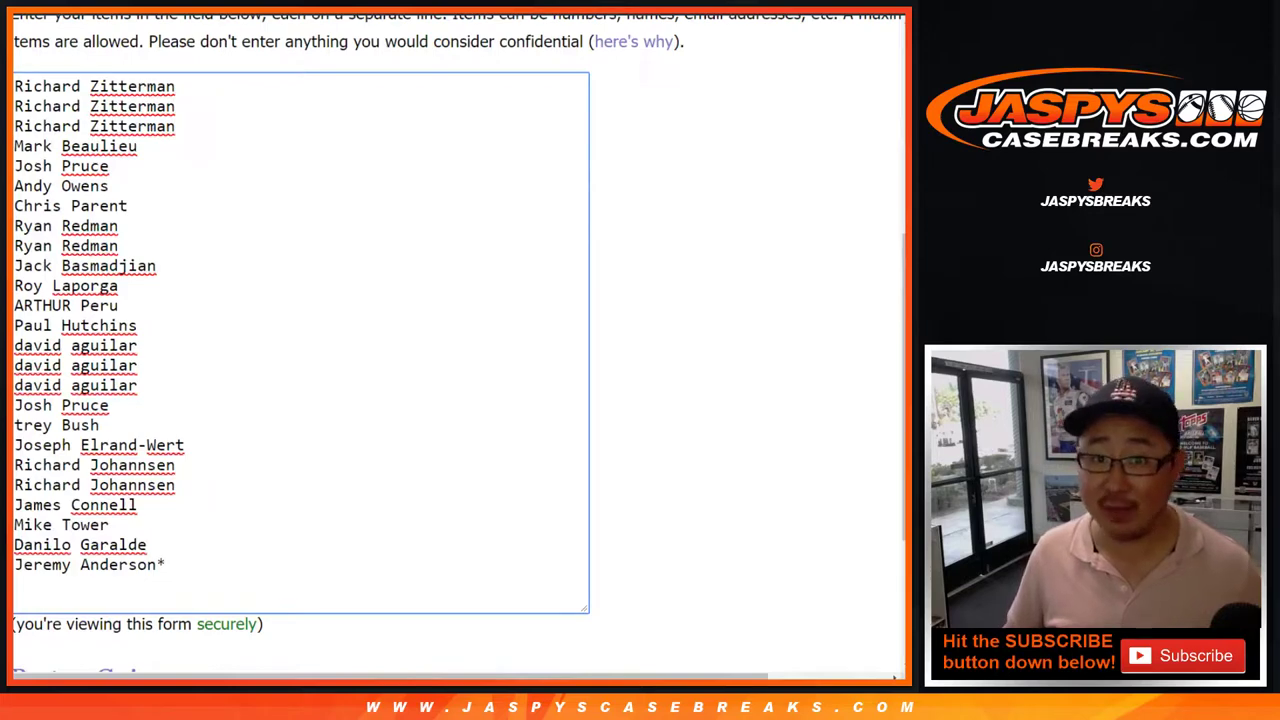
key(ctrl+Tab)
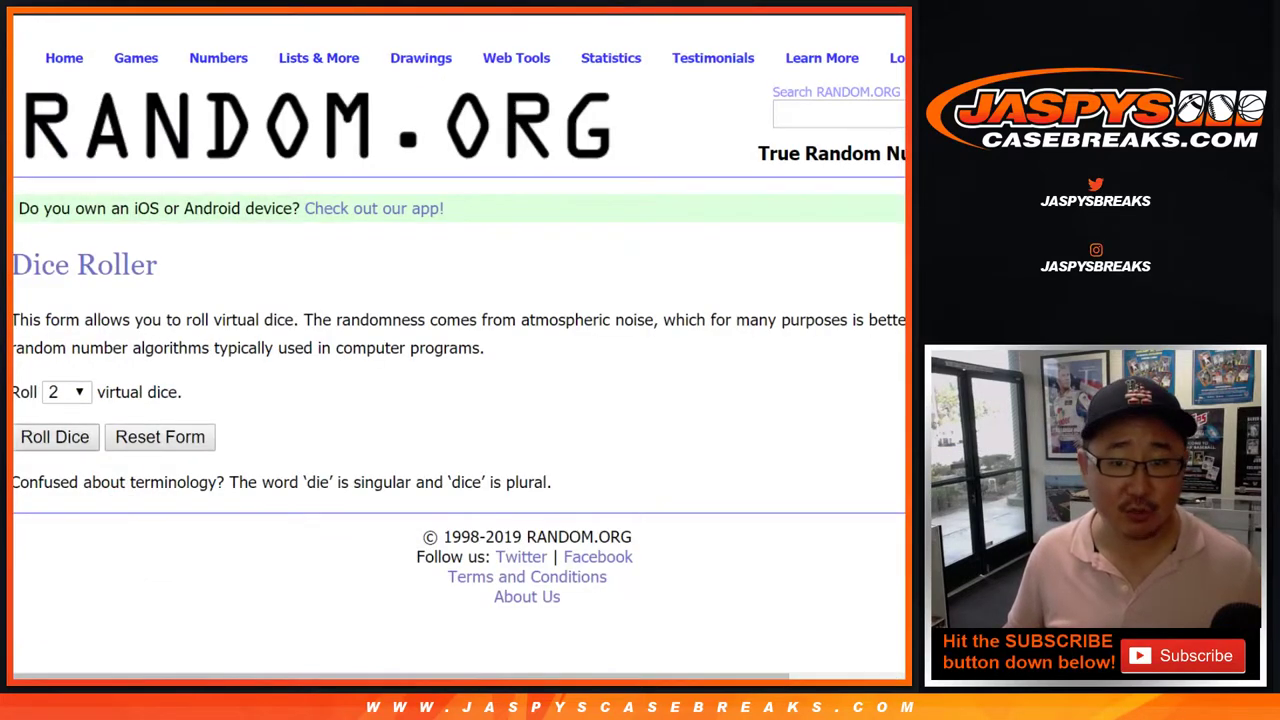
click(55, 437)
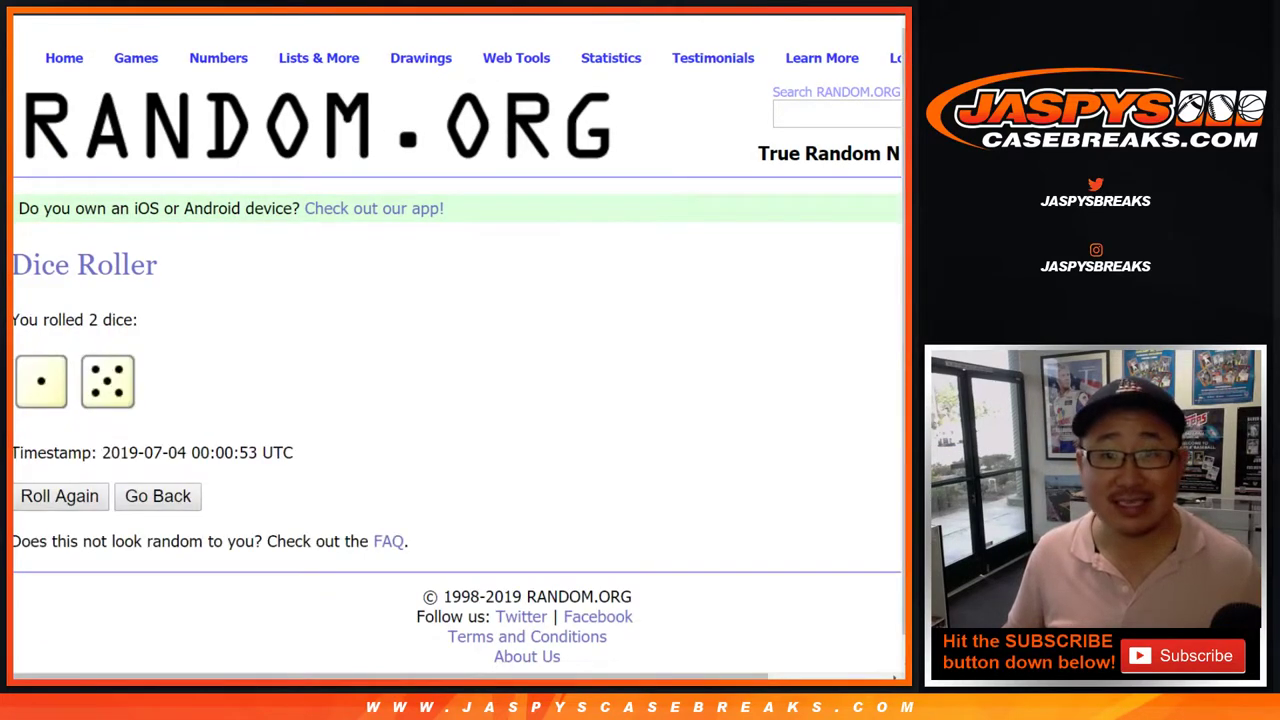
Step: Return to the RANDOM.ORG list randomizer and randomize the list of participant names six times
key(ctrl+shift+Tab)
scroll(458, 350, down, 3)
click(64, 514)
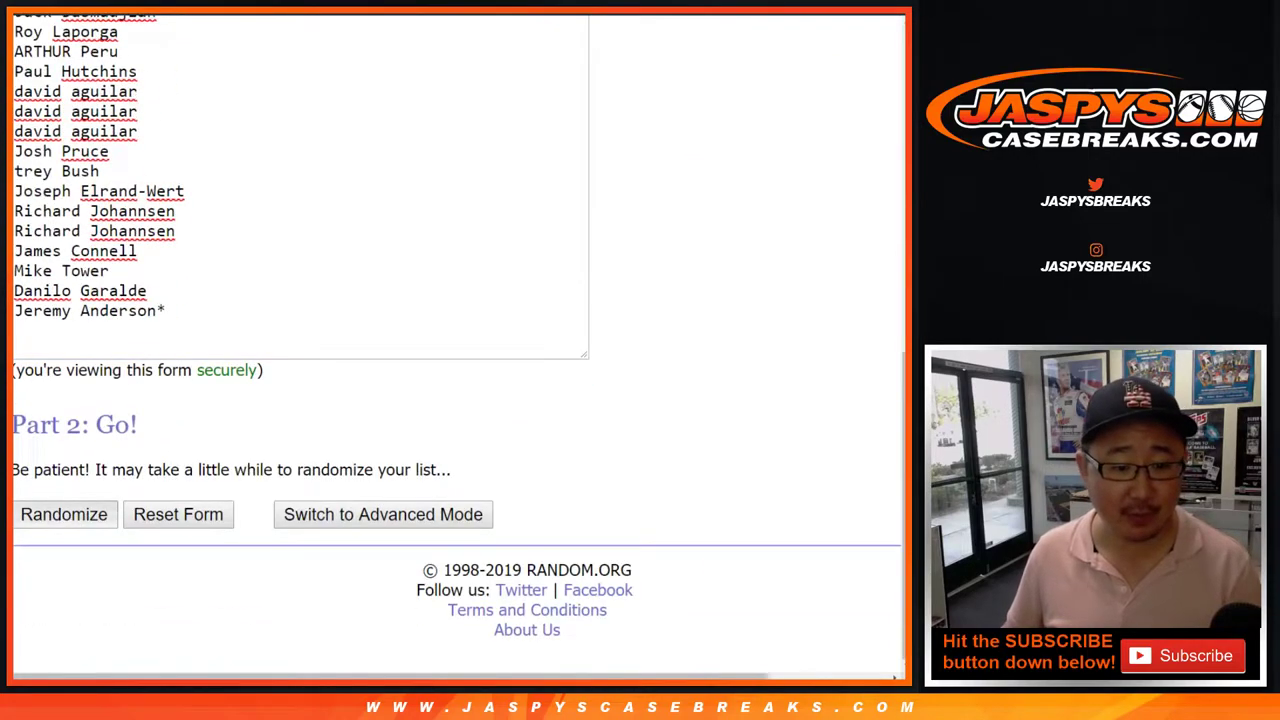
click(64, 514)
scroll(450, 340, down, 5)
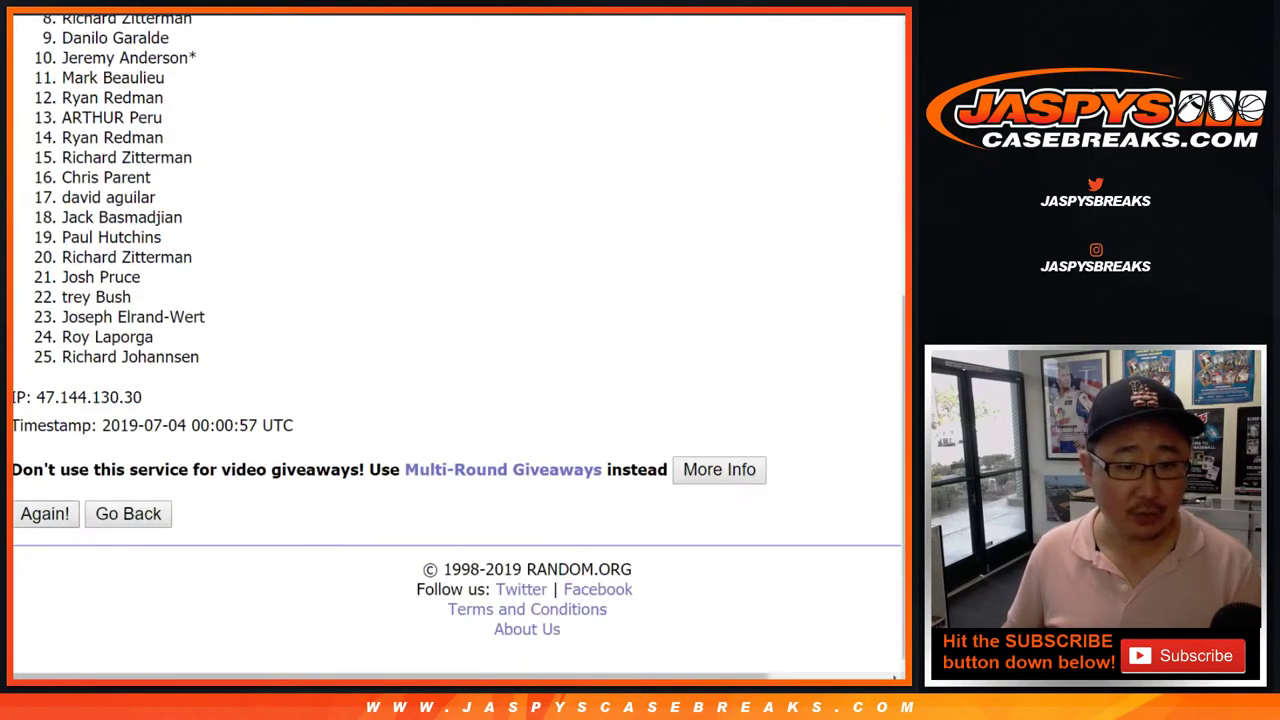
click(54, 514)
scroll(54, 514, down, 5)
click(44, 514)
scroll(44, 514, down, 5)
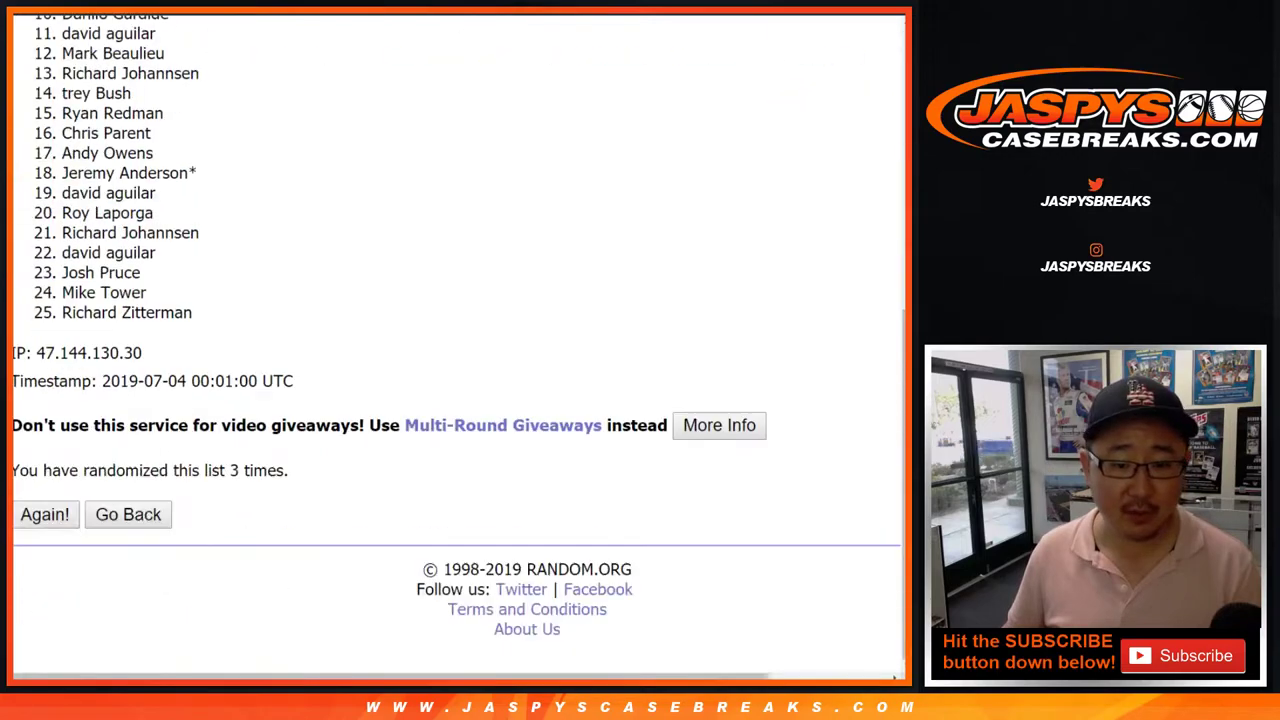
click(44, 514)
scroll(44, 514, down, 5)
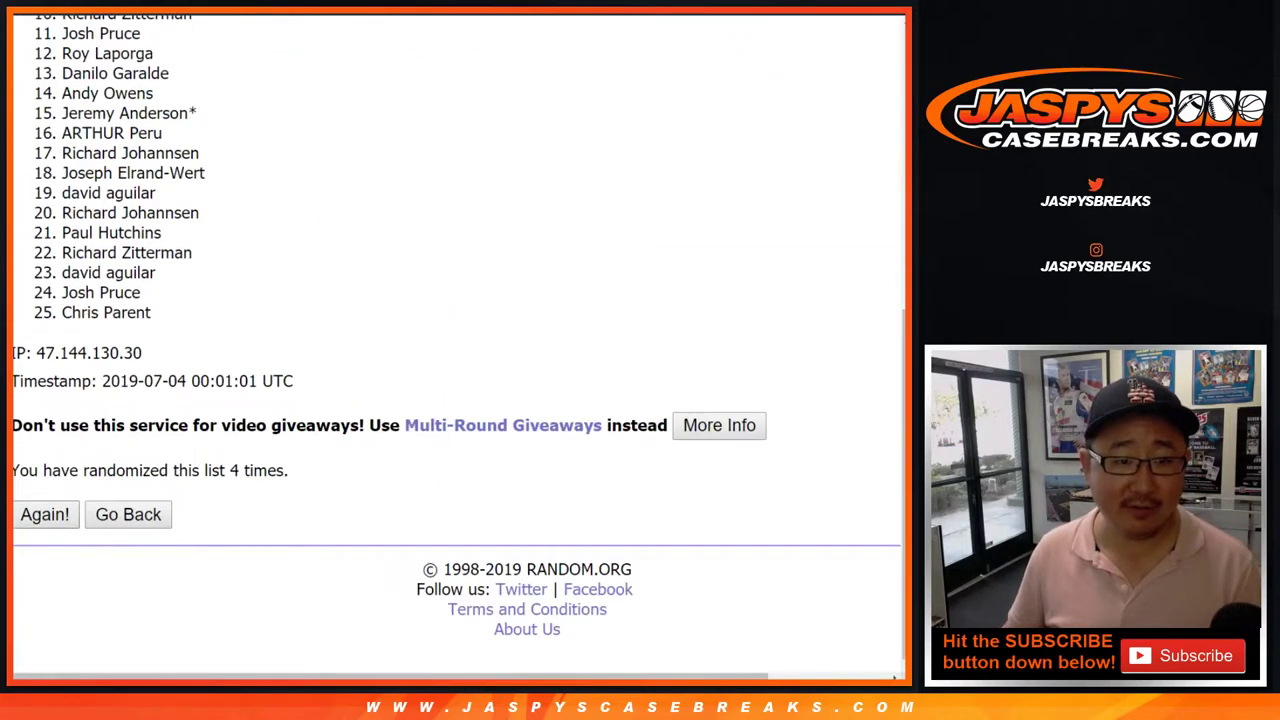
click(44, 514)
scroll(44, 514, down, 5)
click(44, 514)
scroll(44, 514, down, 5)
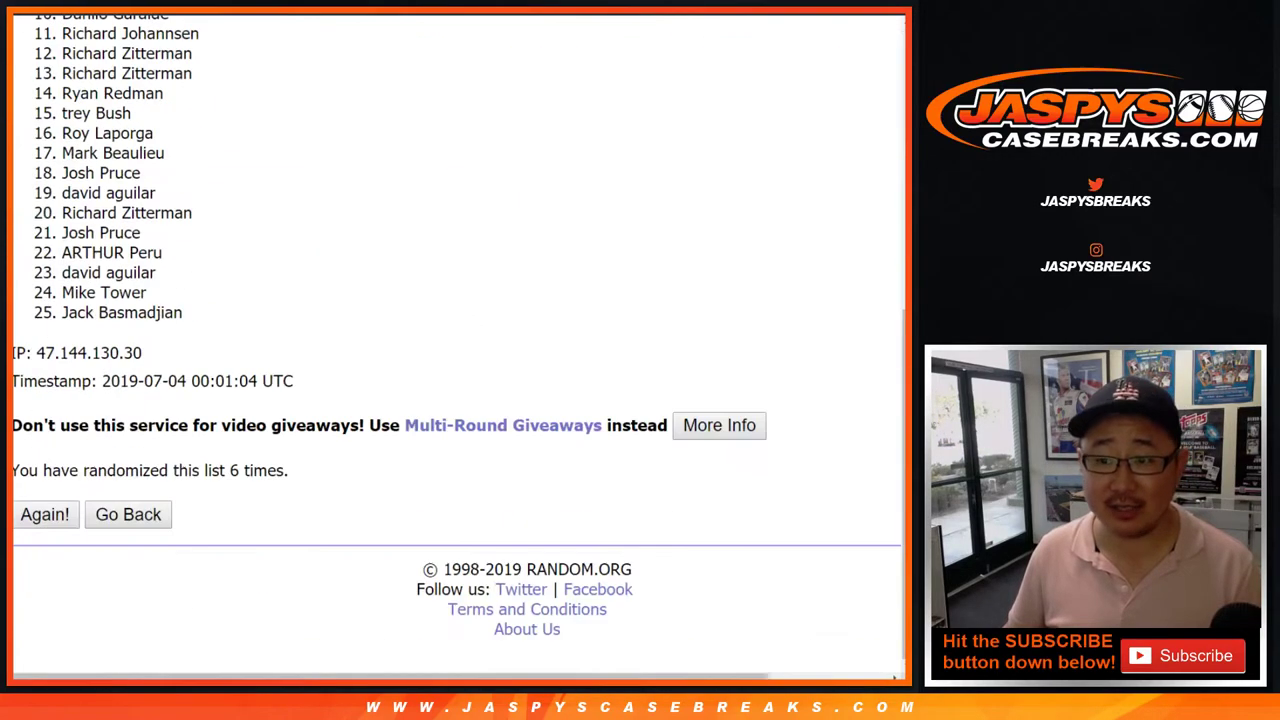
Step: Review the randomized list, marking entries 11 to 25 and reading upward through the top ten entries
drag(62, 33, 182, 312)
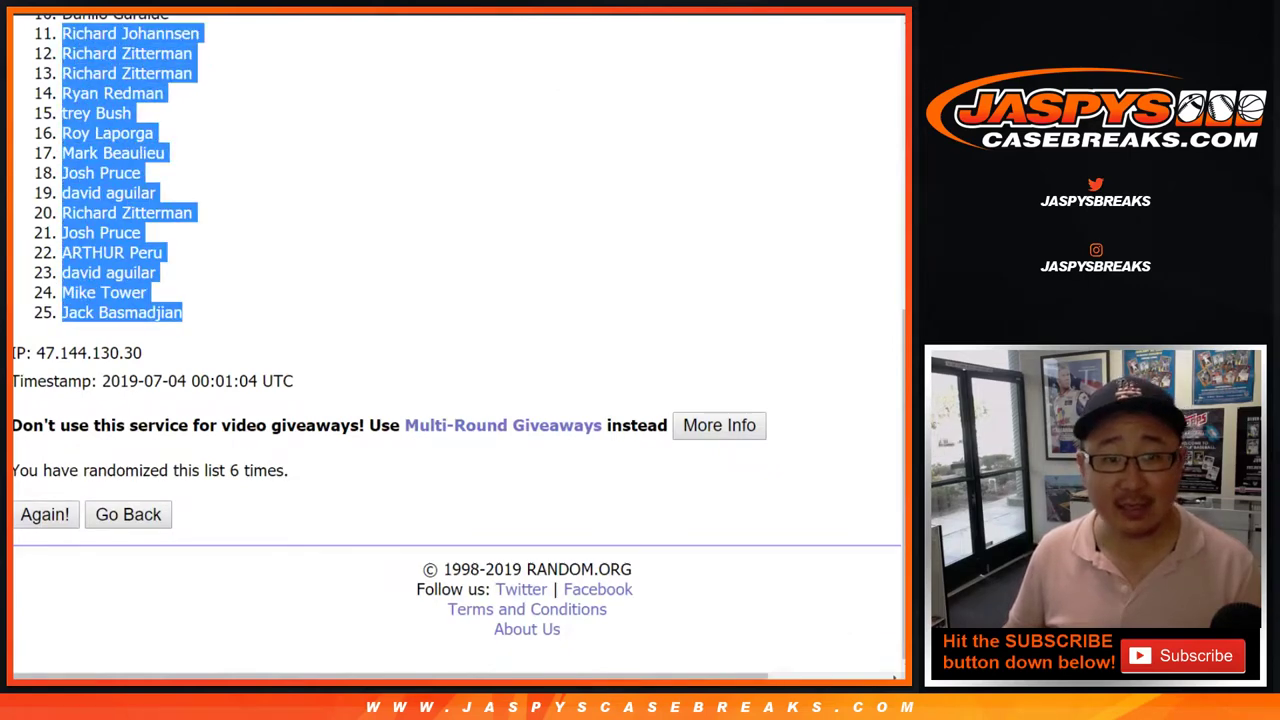
click(350, 300)
drag(904, 480, 904, 471)
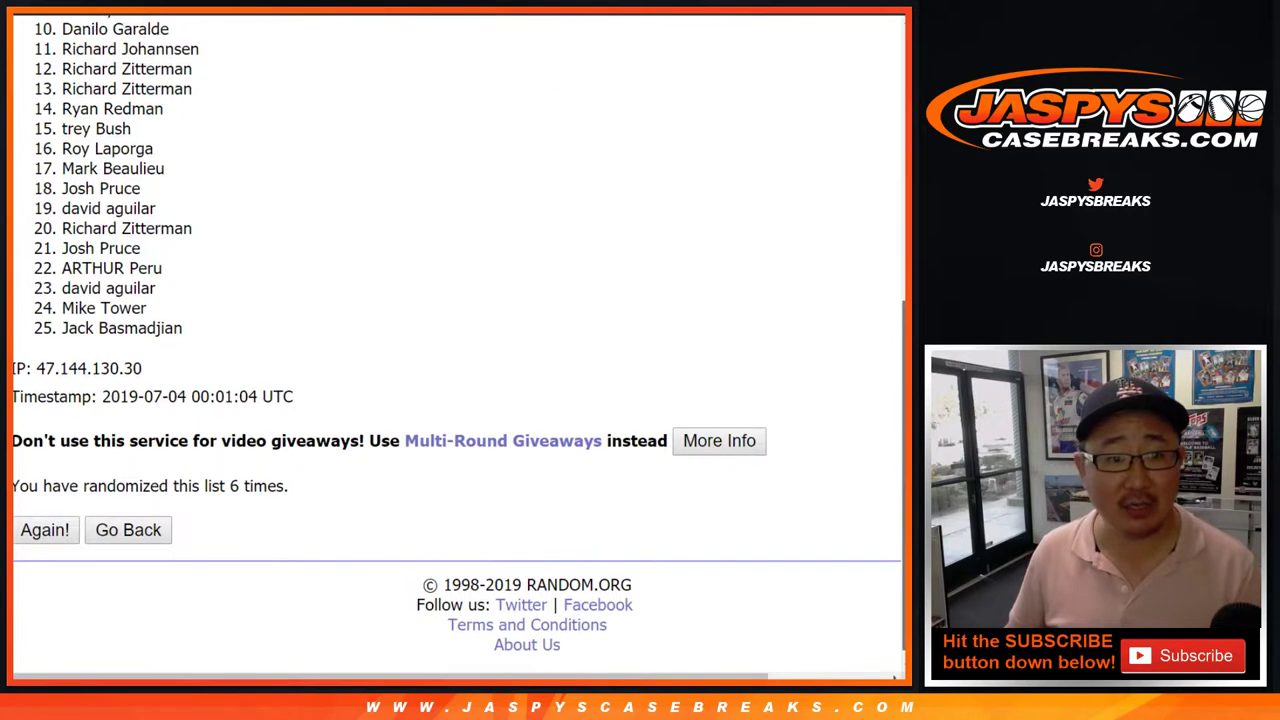
scroll(457, 331, up, 2)
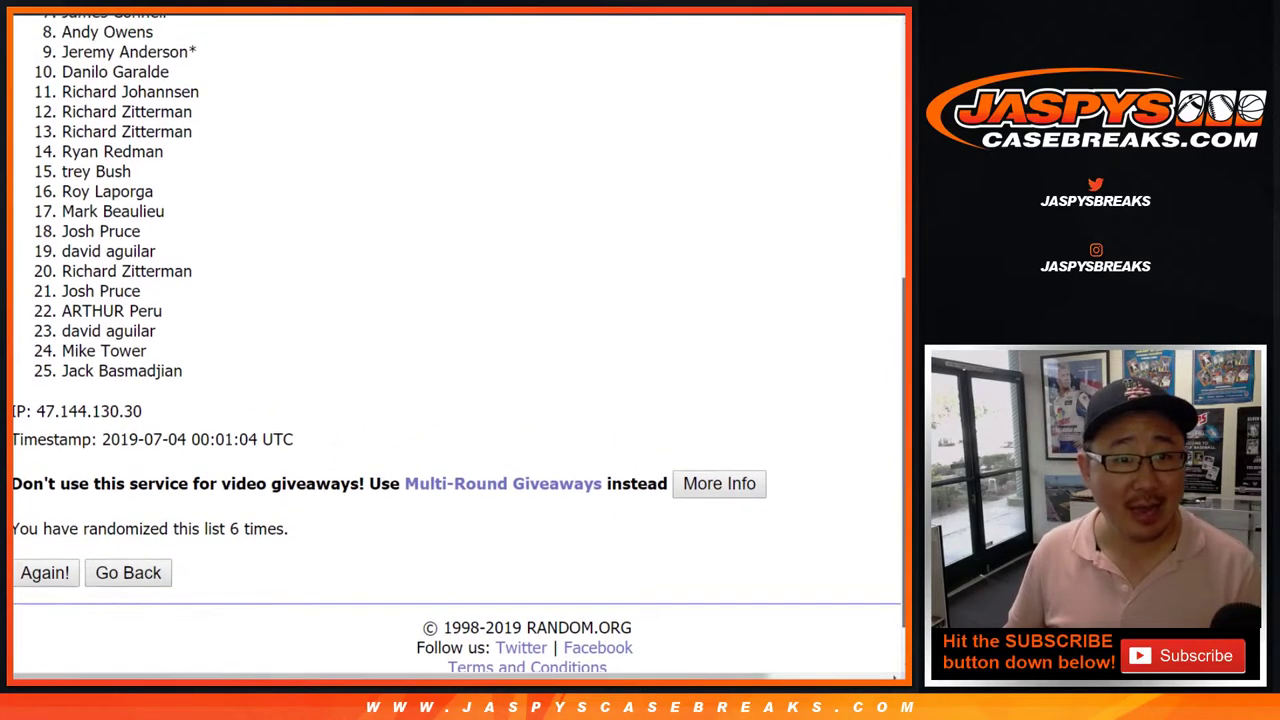
scroll(457, 331, up, 3)
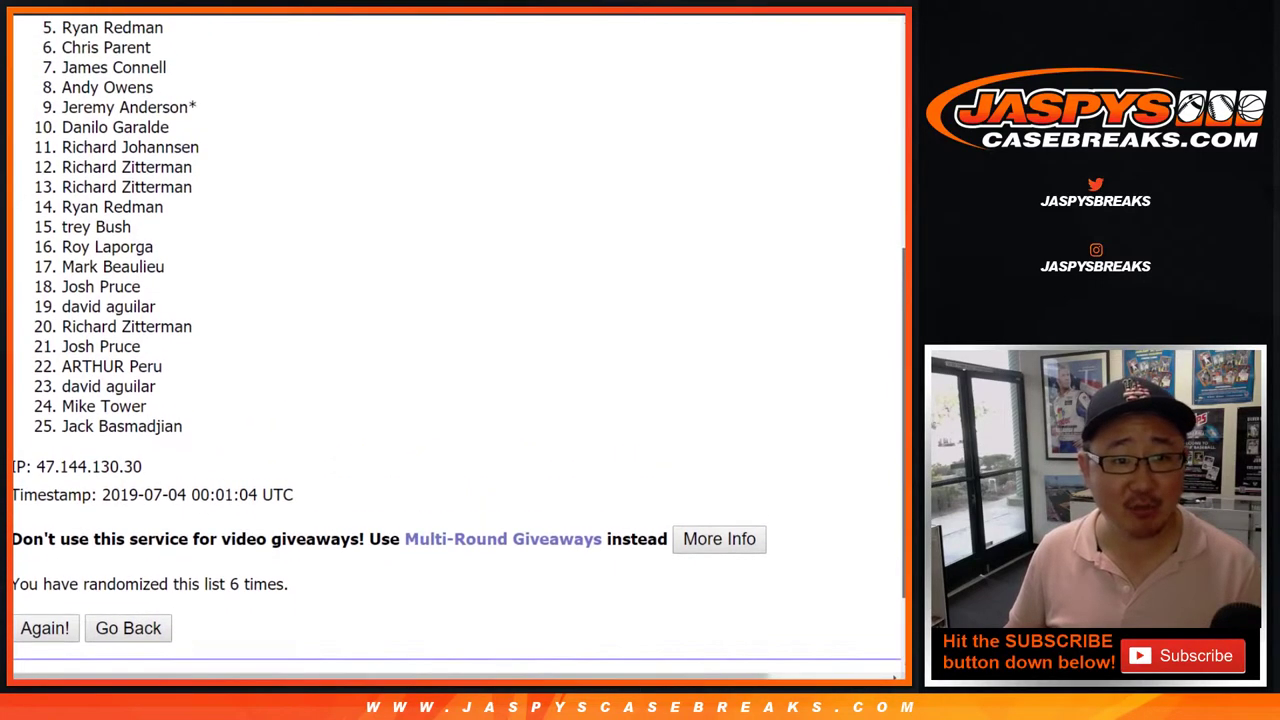
scroll(457, 331, up, 1)
scroll(457, 331, up, 1)
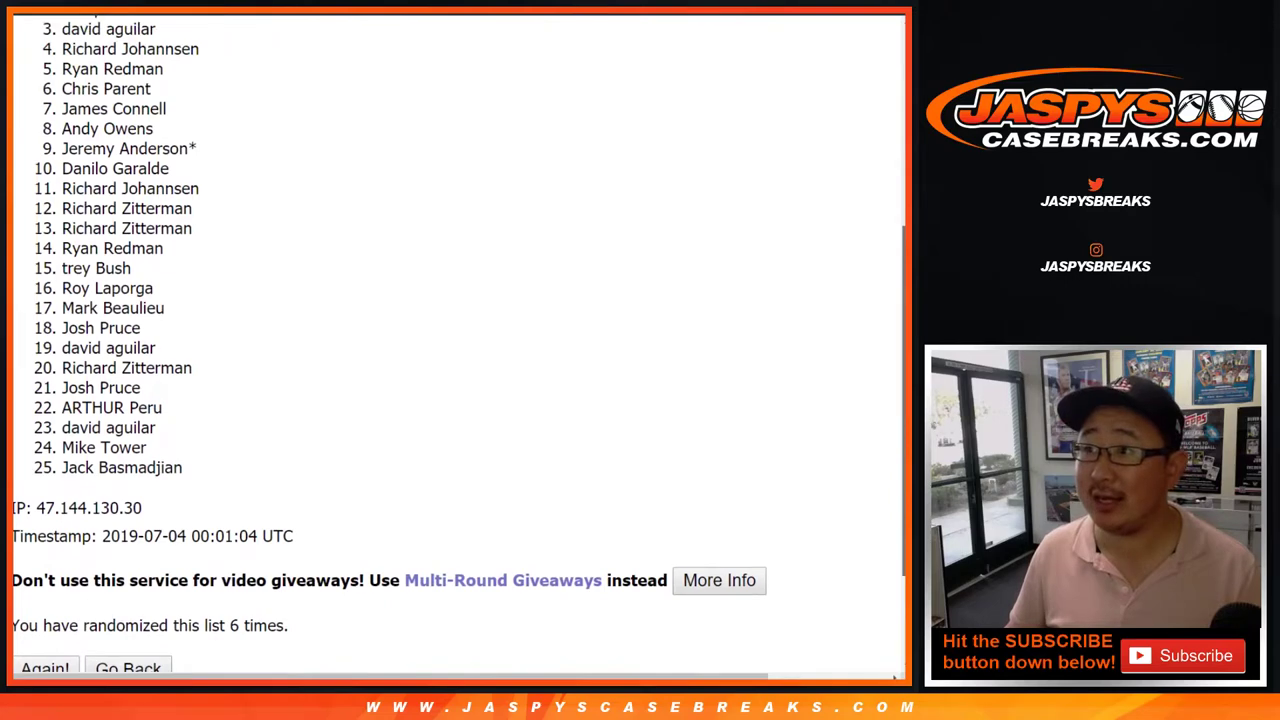
scroll(390, 343, up, 2)
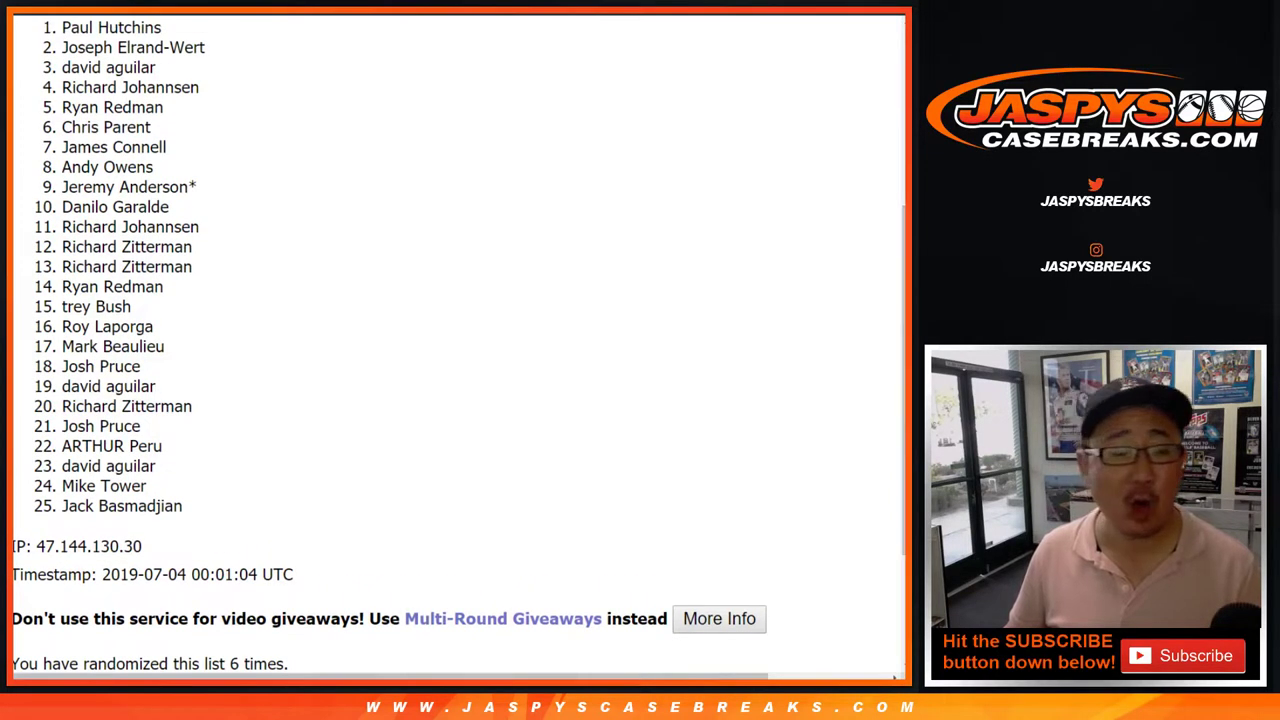
Step: Copy all 25 randomized names and paste them into column A of the TEAM RANDOM sheet, starting at A1
drag(62, 27, 182, 506)
key(ctrl+c)
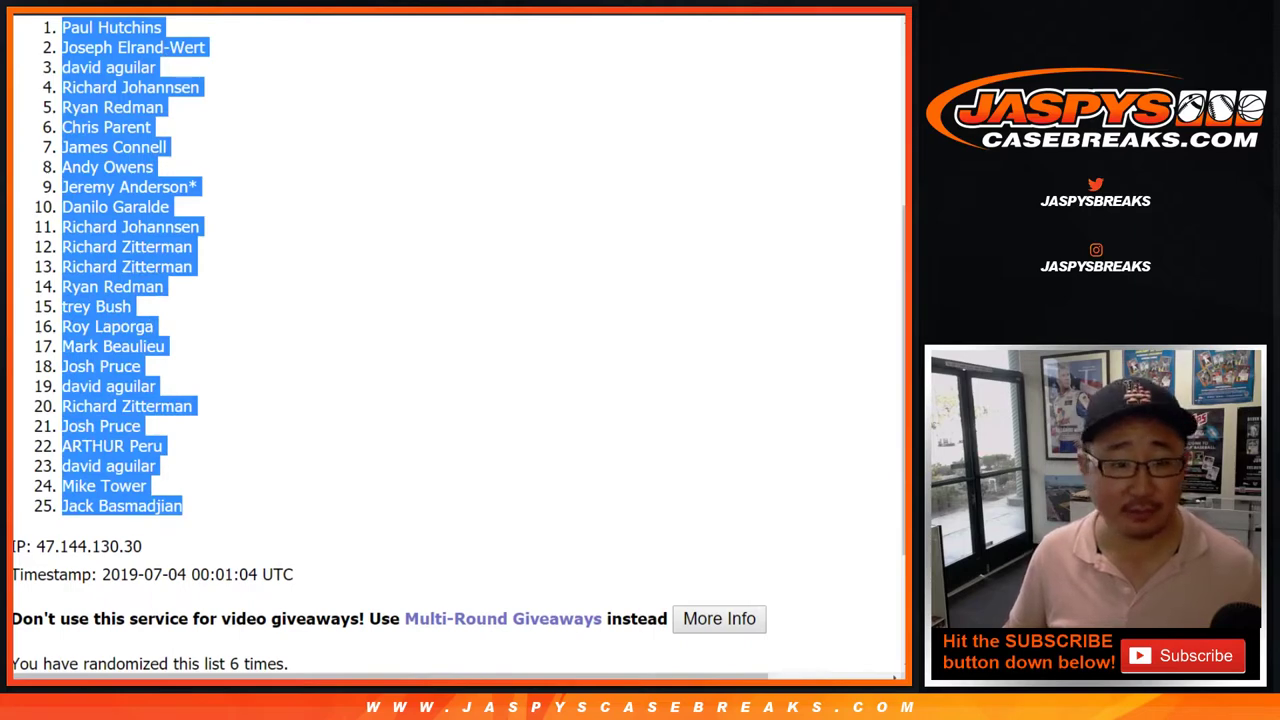
key(ctrl+Tab)
click(124, 139)
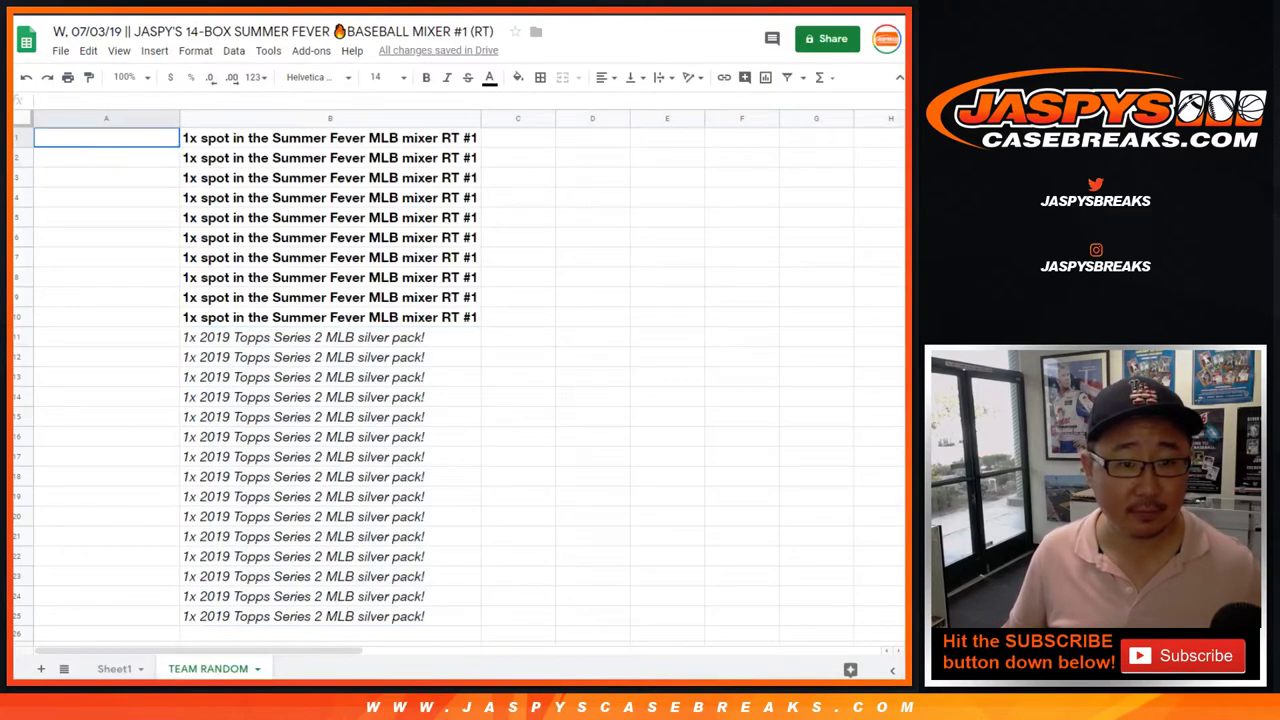
right_click(126, 141)
click(167, 200)
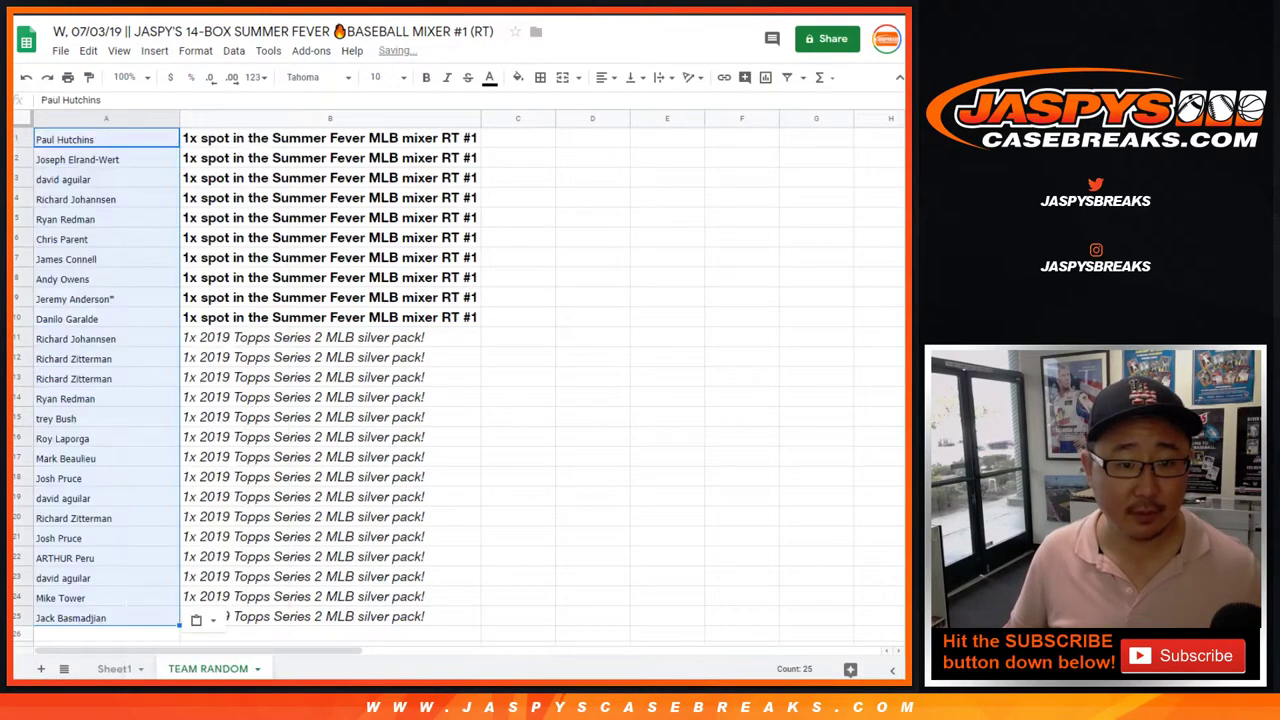
Step: Format the pasted names in A1:A25 with the Helvetica font at size 14
click(318, 77)
click(350, 140)
click(385, 77)
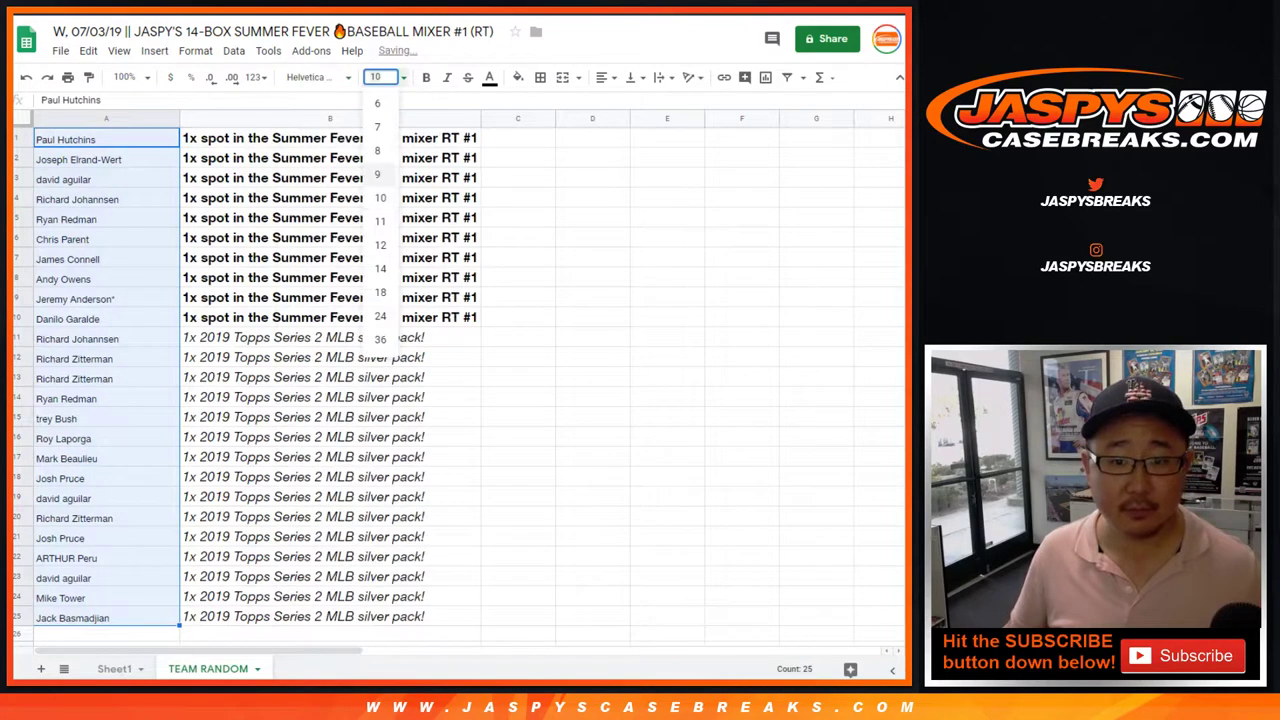
click(380, 268)
click(106, 138)
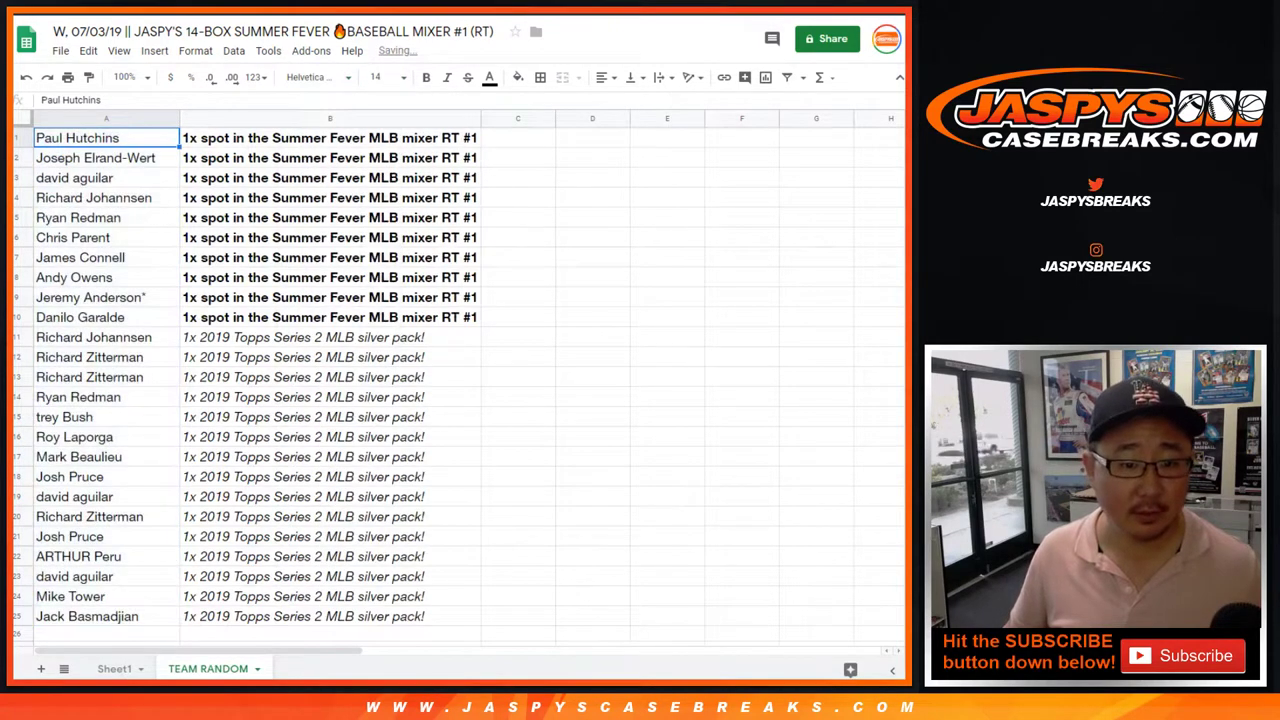
Step: Copy the ten winning names in A1:A10 to Sheet1, replacing the question mark placeholders in A21:A30
drag(106, 138, 106, 317)
key(ctrl+c)
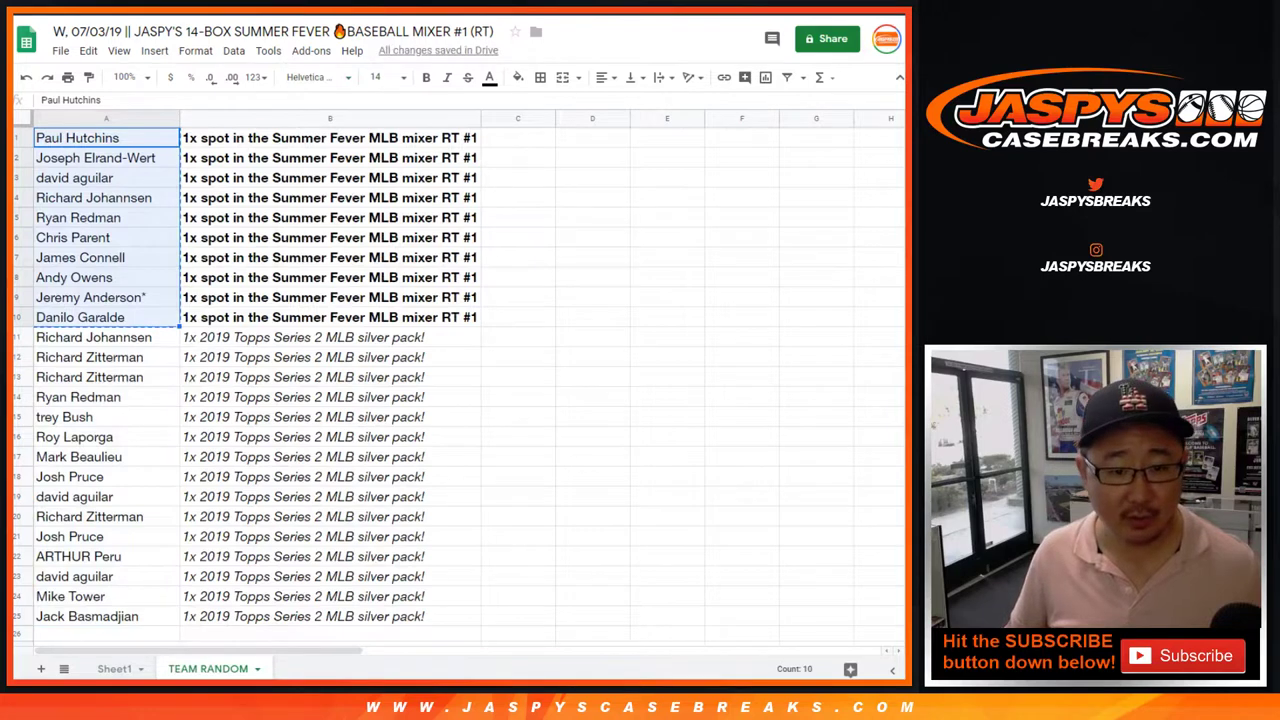
click(114, 669)
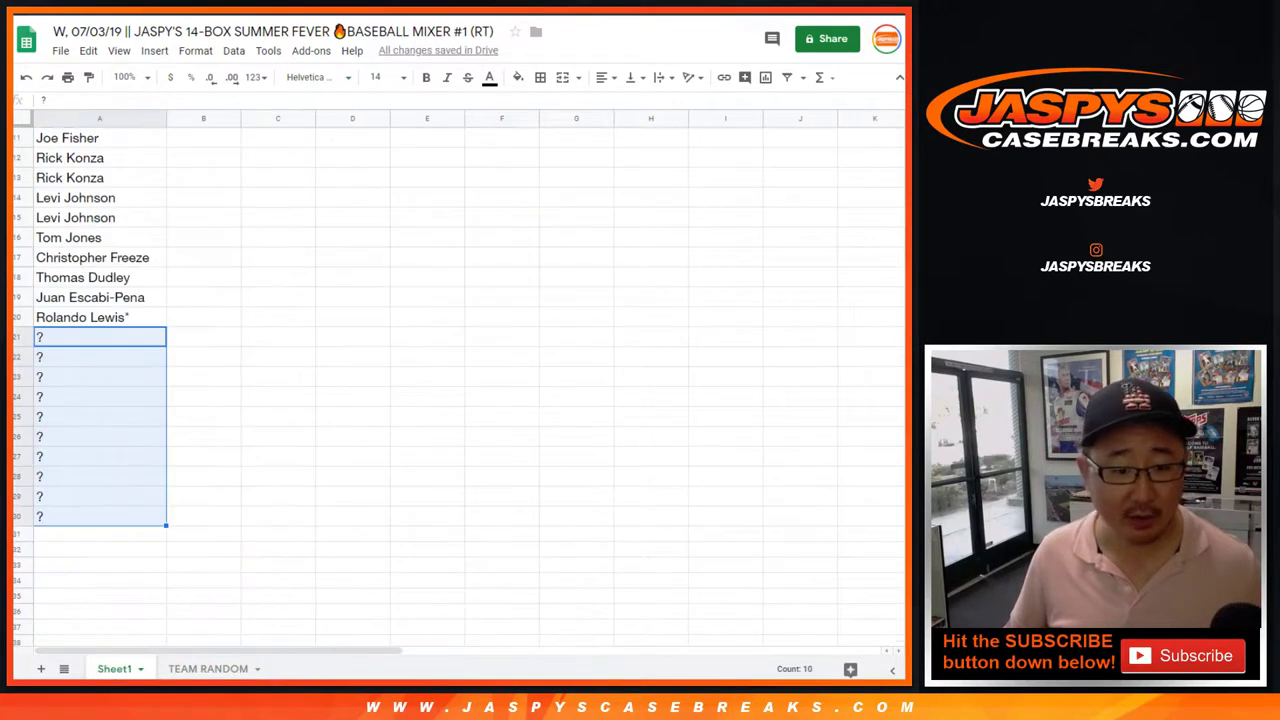
click(100, 337)
key(ctrl+v)
click(100, 337)
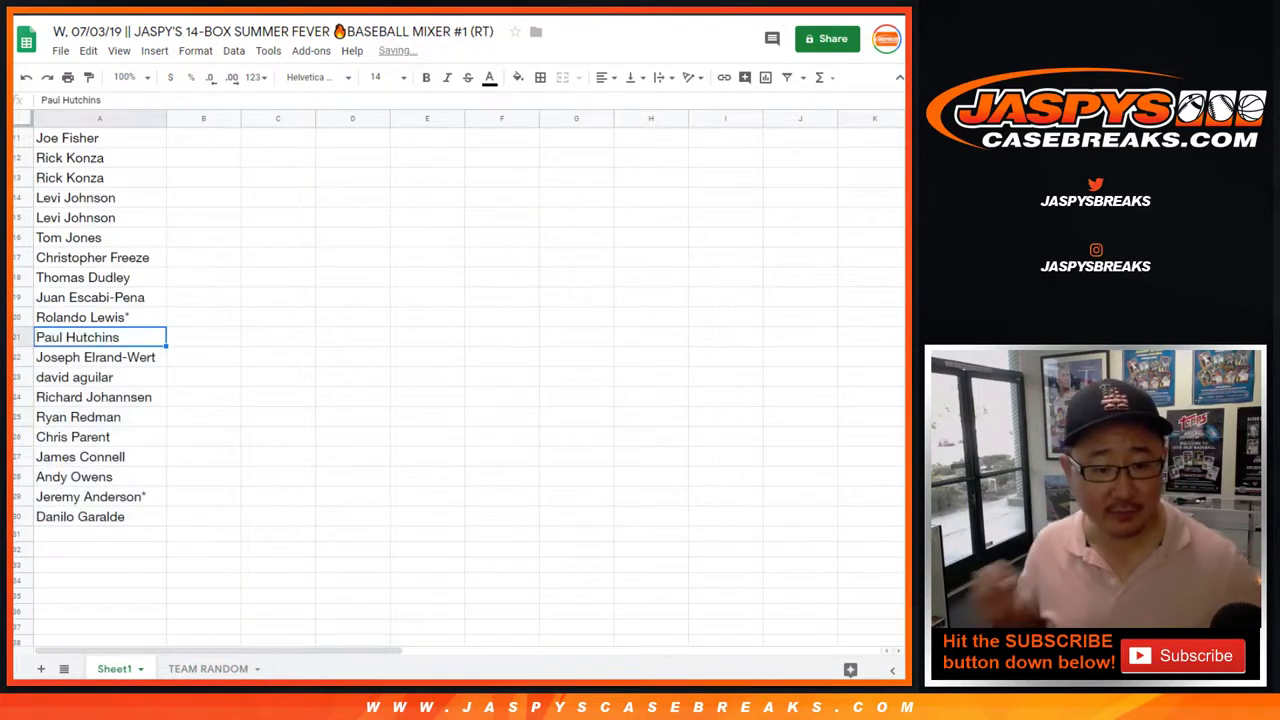
key(Return)
key(Return)
text(^)
key(Return)
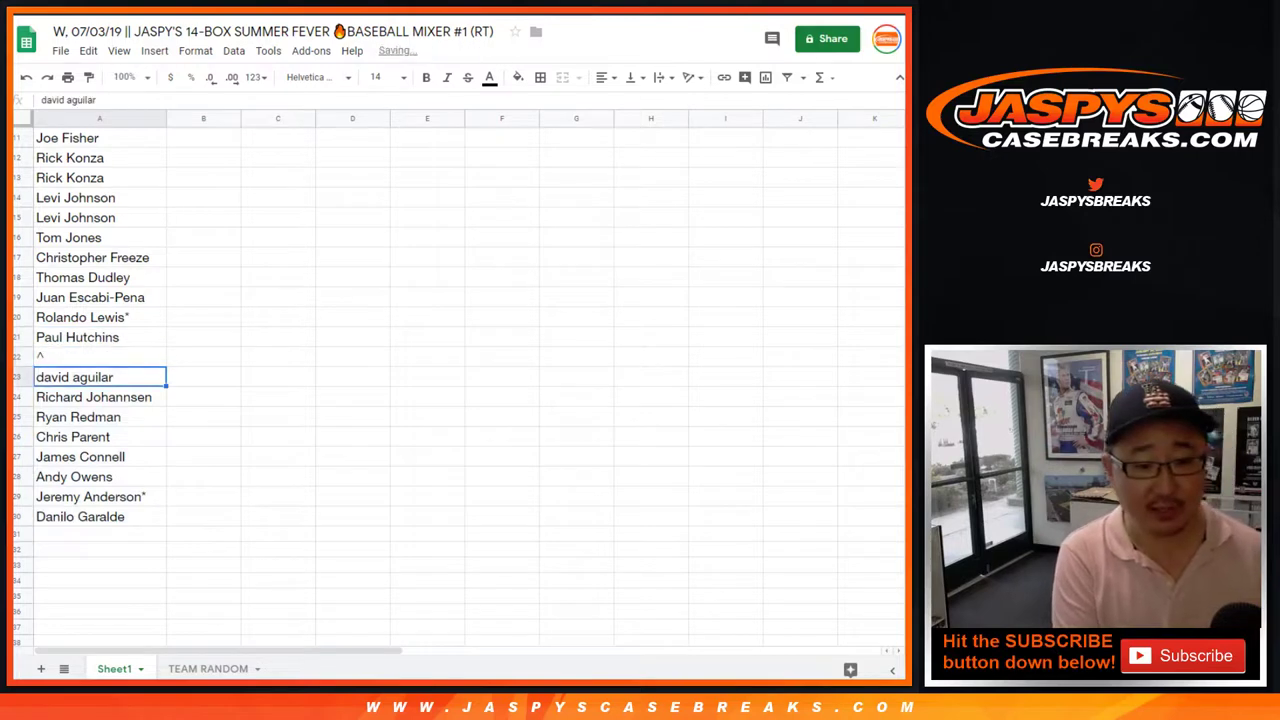
key(ctrl+z)
Step: Append the ^ marker to the end of each name in A21:A23 of Sheet1, keeping the names
key(Return)
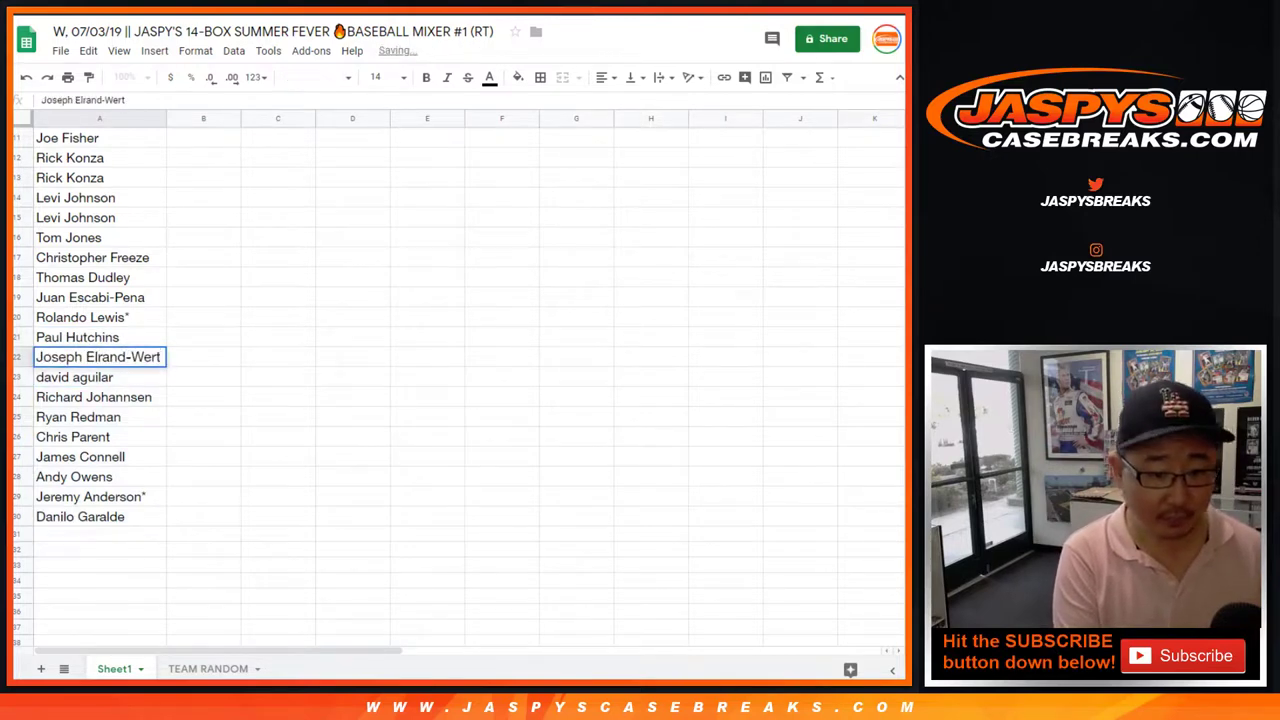
text(^)
key(Return)
key(Up)
key(Up)
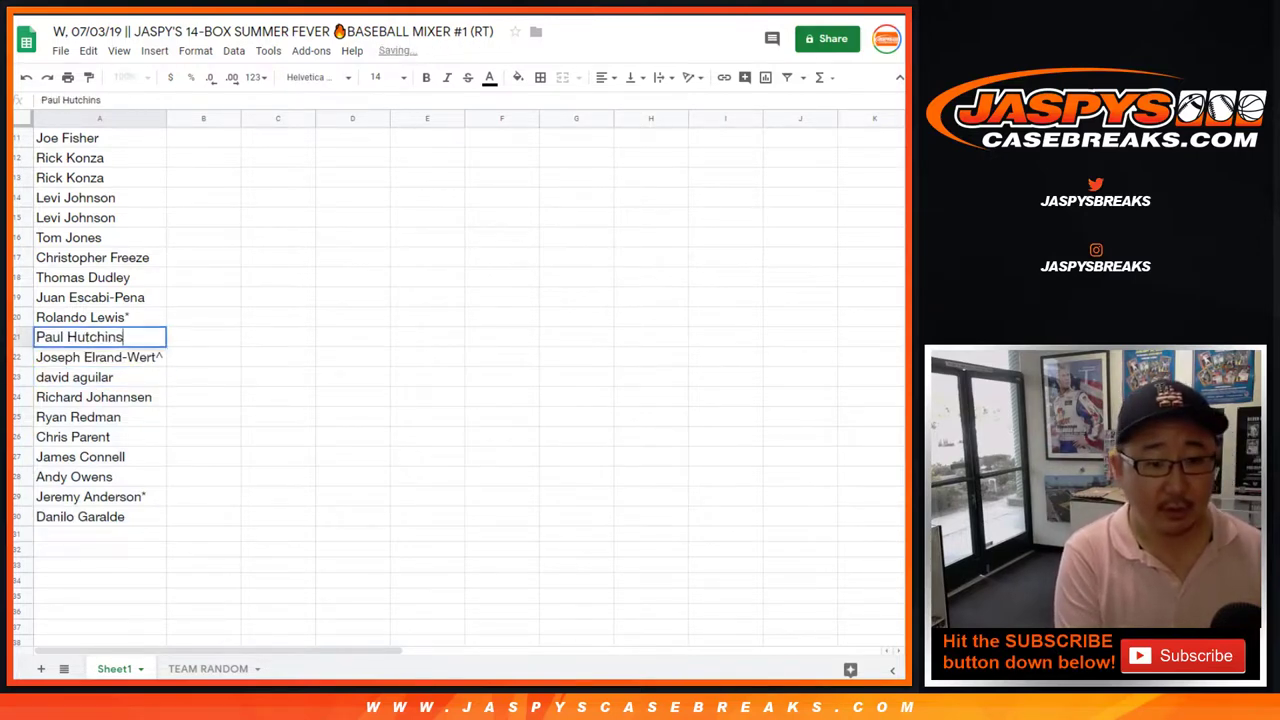
key(Return)
text(^)
key(Return)
key(Down)
key(Return)
text(^)
key(Return)
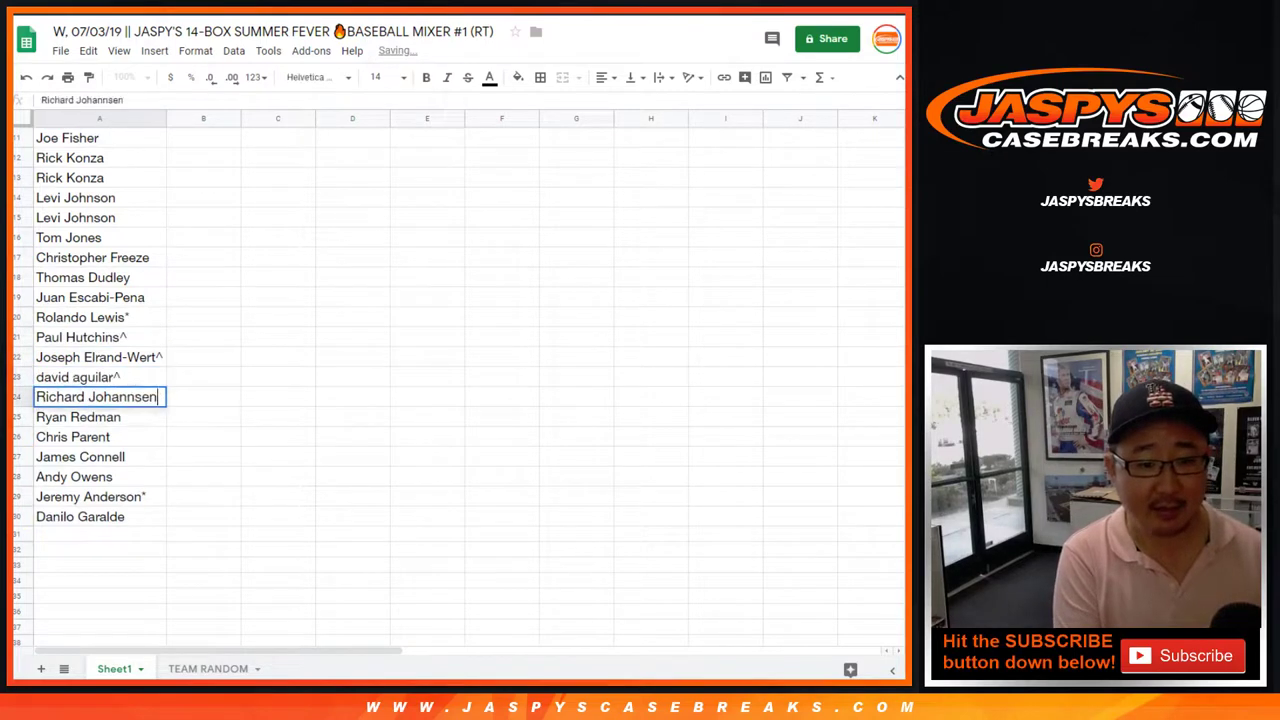
Step: Append the ^ marker to the end of each name in A24:A27
key(Return)
text(^)
key(Return)
key(Return)
text(^)
key(Return)
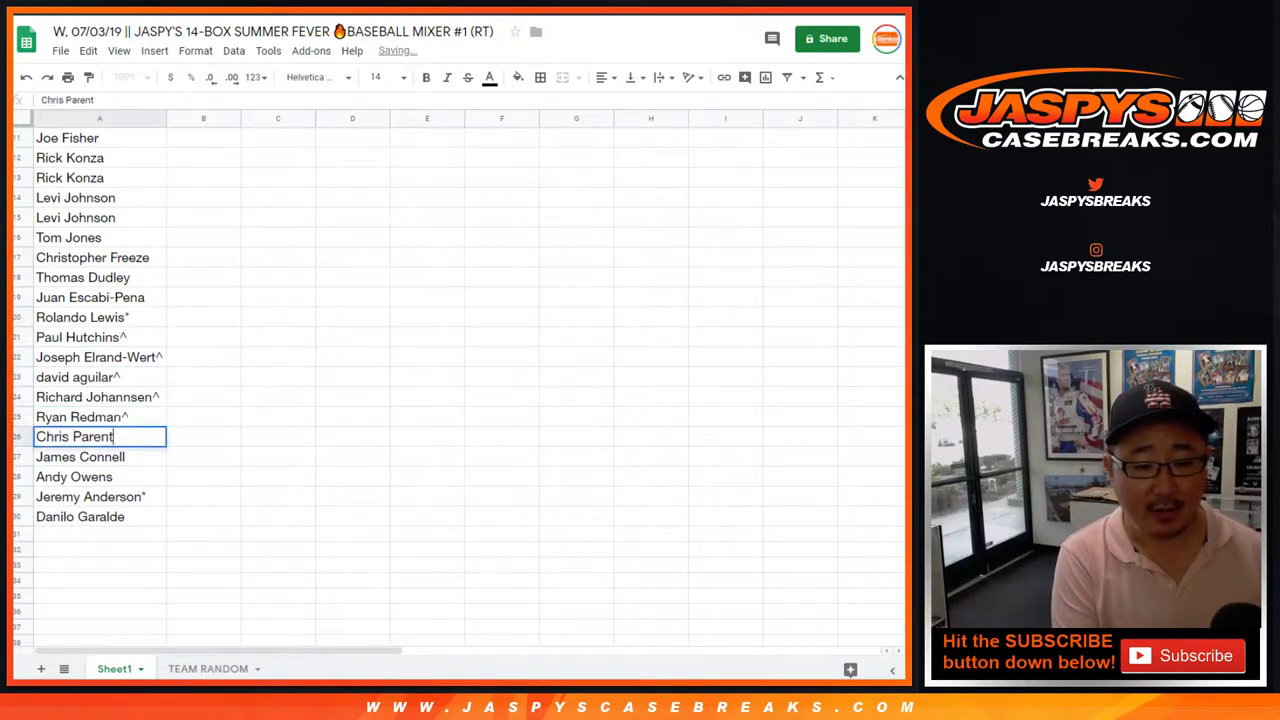
key(Return)
text(^)
key(Return)
key(Return)
text(^)
key(Return)
Step: Append the ^ marker to the end of each remaining name in A28:A30
key(Return)
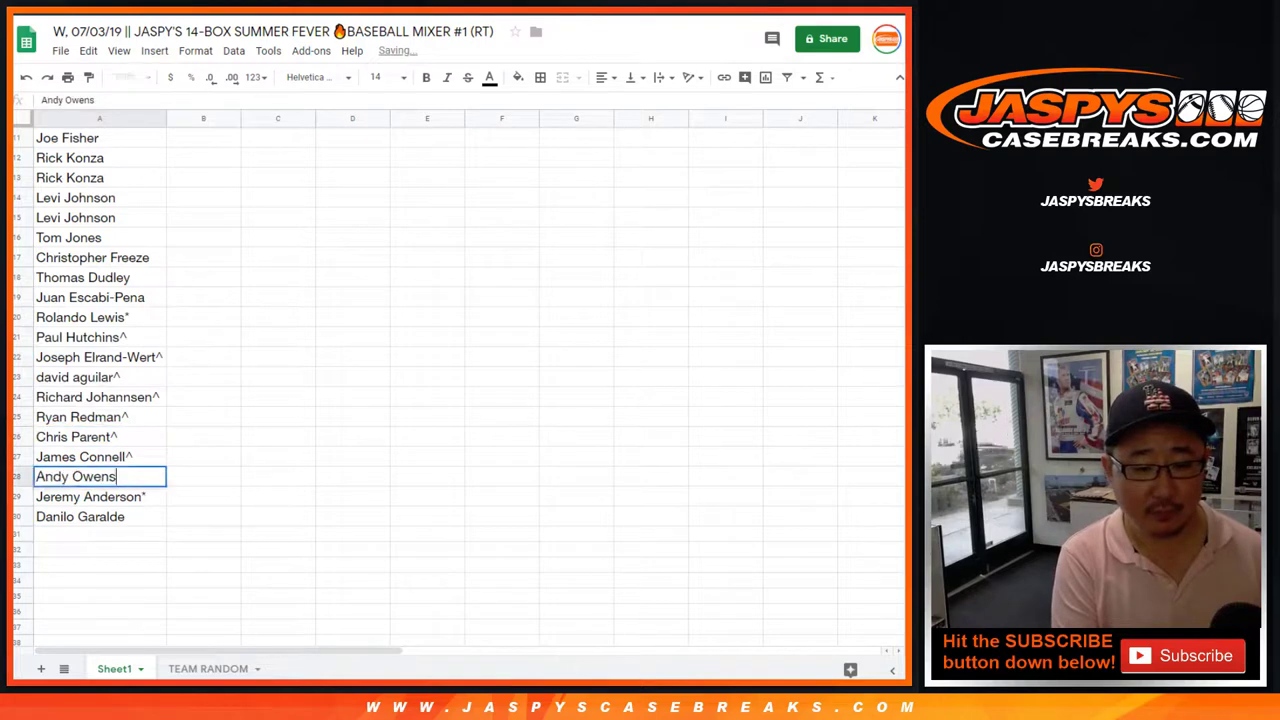
text(^)
key(Return)
key(Return)
text(^)
key(Return)
key(Return)
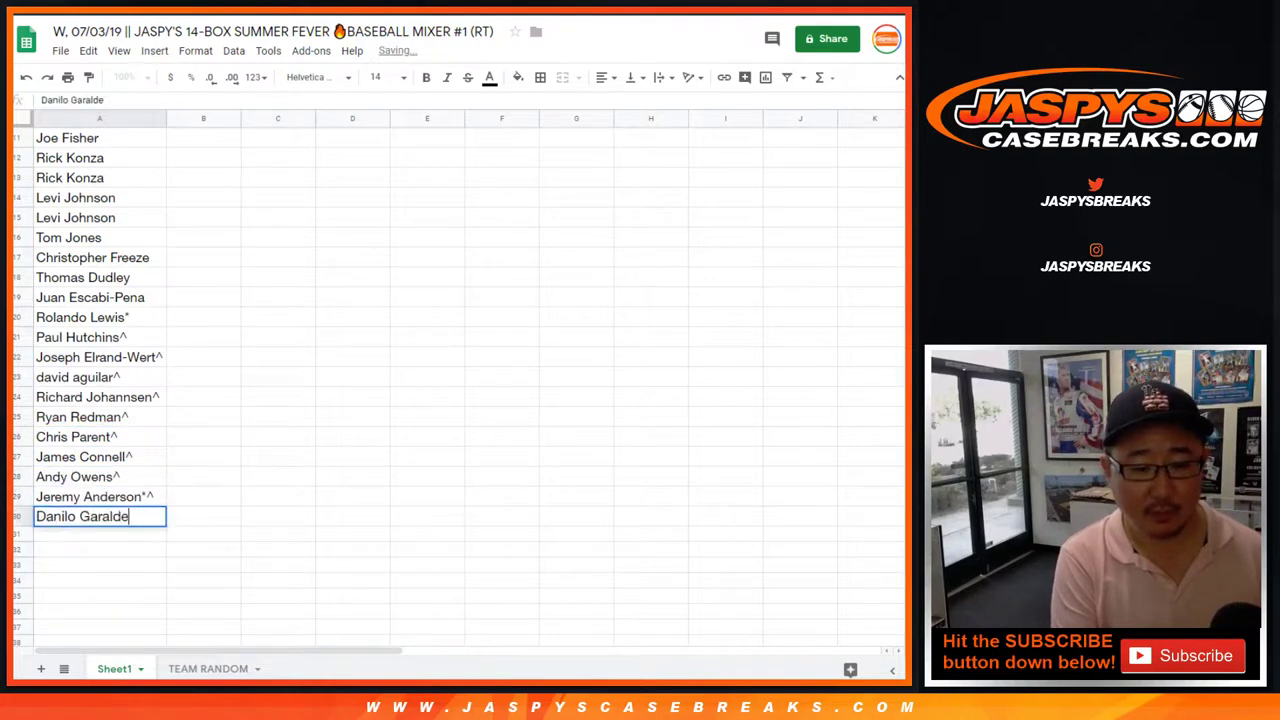
key(Return)
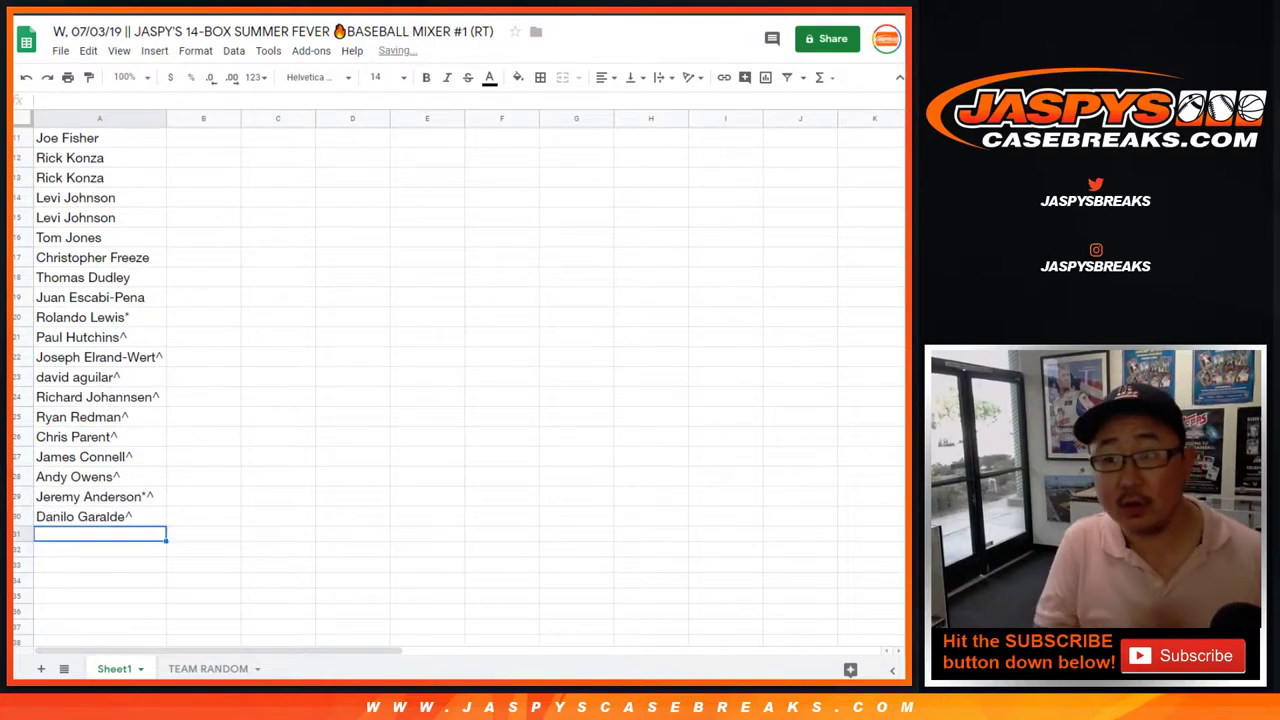
Step: Highlight the marked names in A21:A30, review the full Sheet1 list from its first row, and return to the TEAM RANDOM sheet
click(100, 337)
key(ctrl+shift+Down)
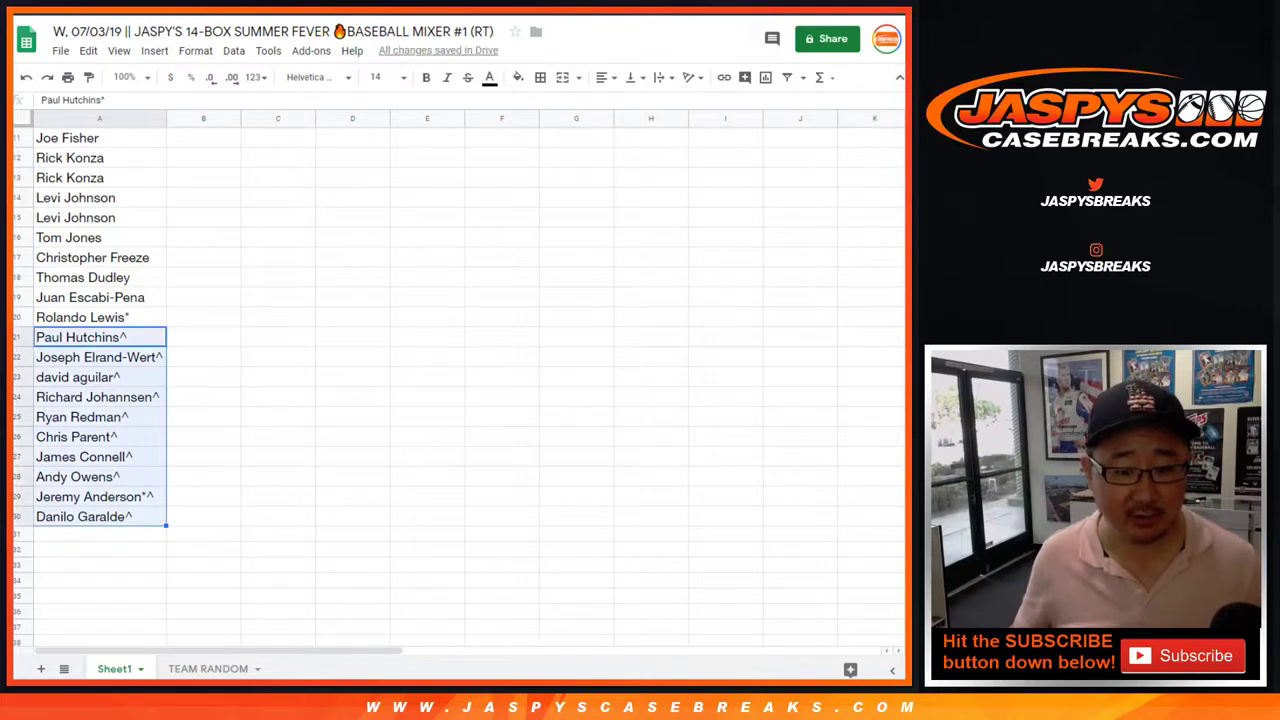
scroll(460, 390, up, 3)
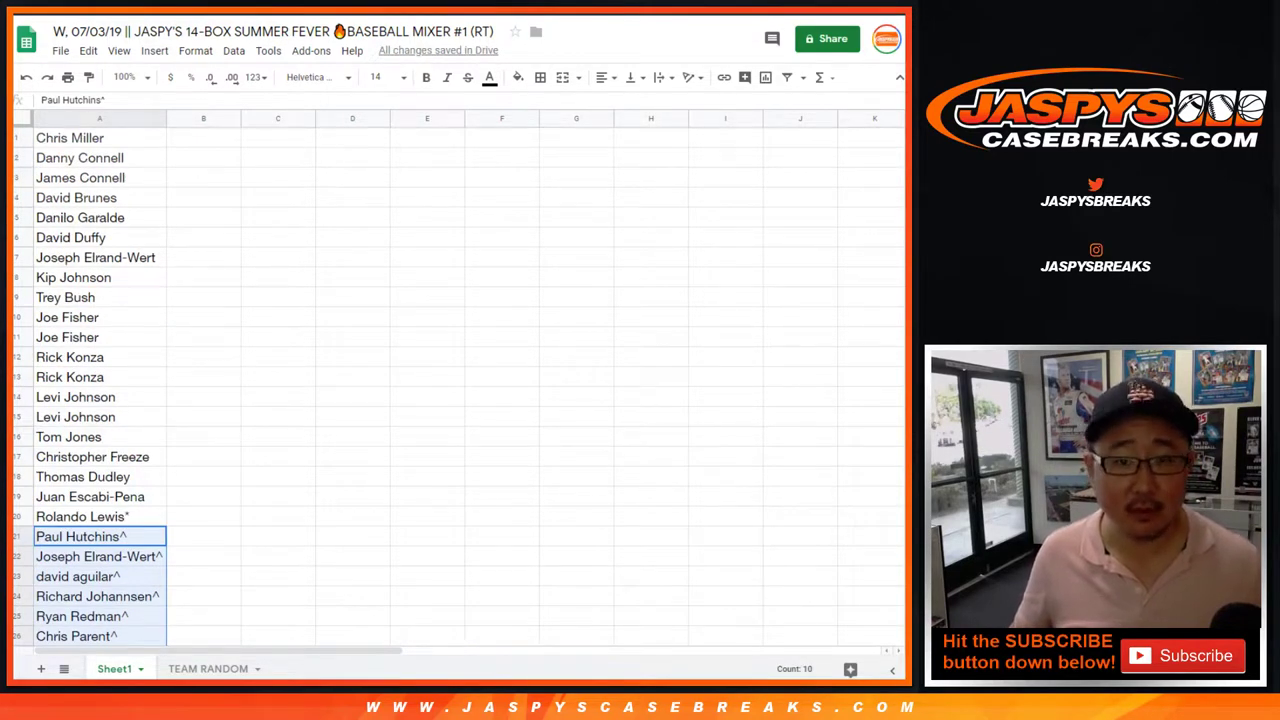
click(208, 669)
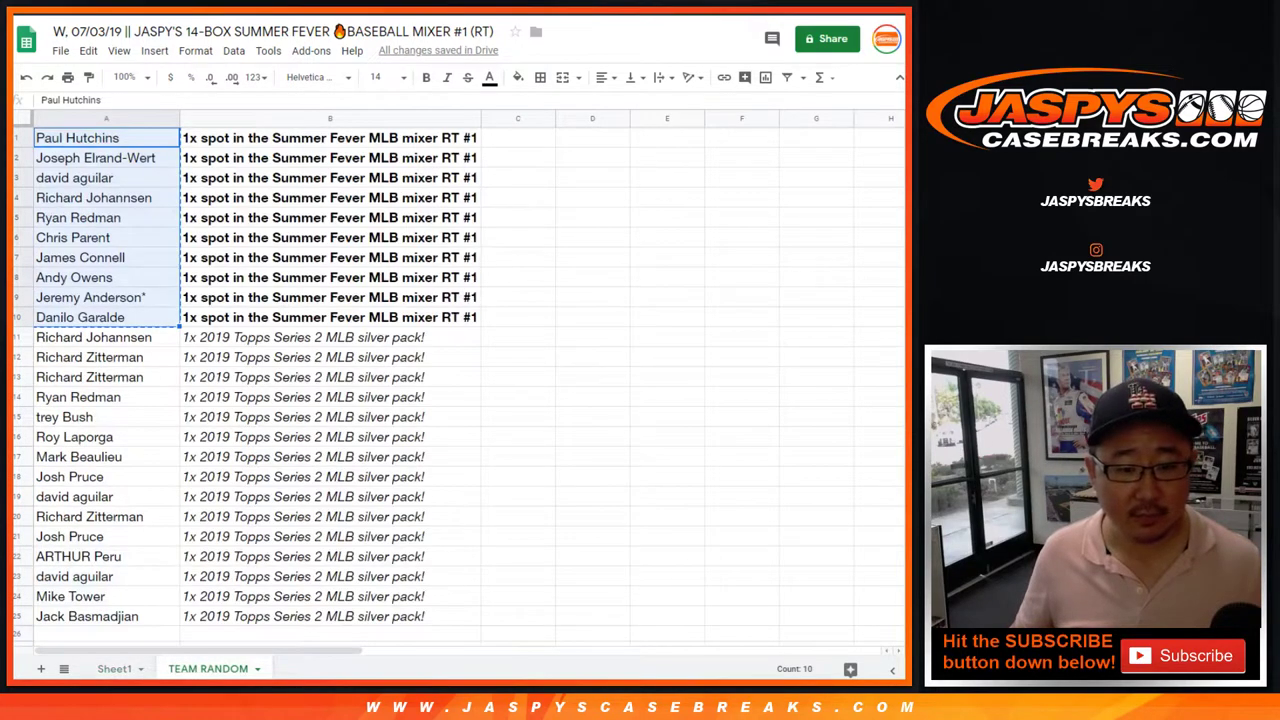
Step: Set up printing for only the silver pack rows A11:B25 of TEAM RANDOM, in portrait orientation
click(106, 338)
key(ctrl+shift+End)
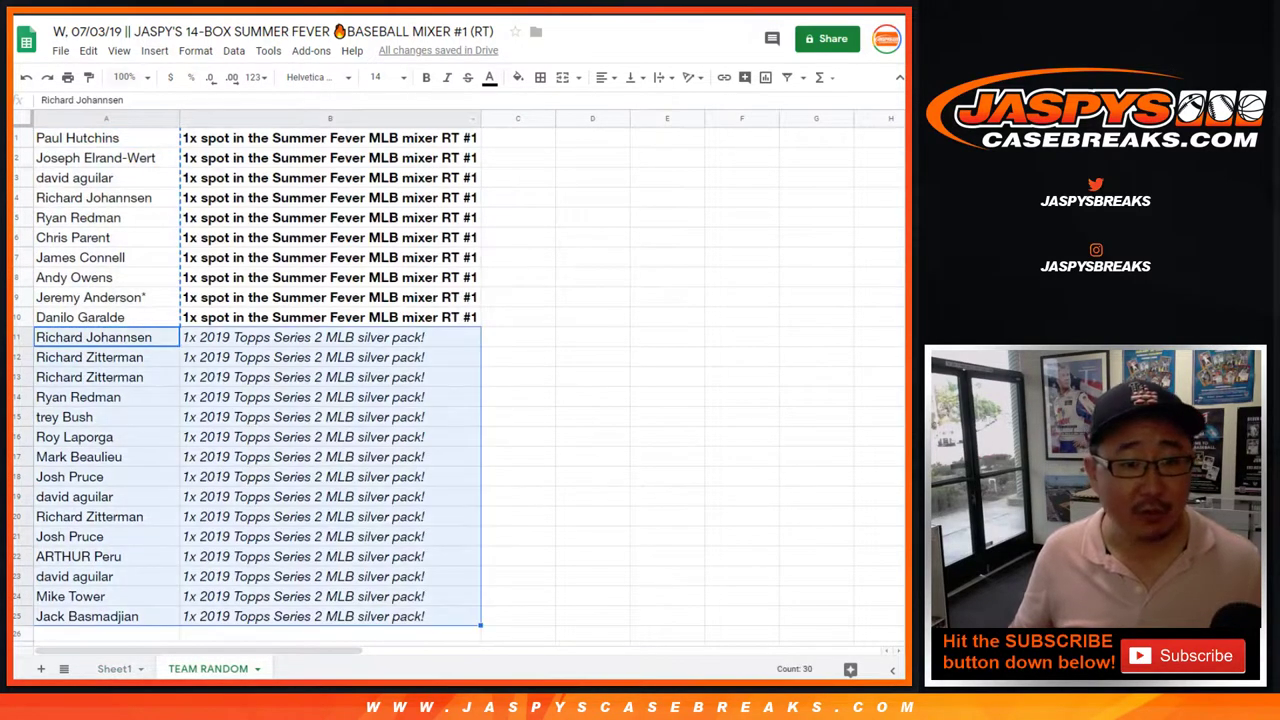
key(ctrl+p)
click(790, 101)
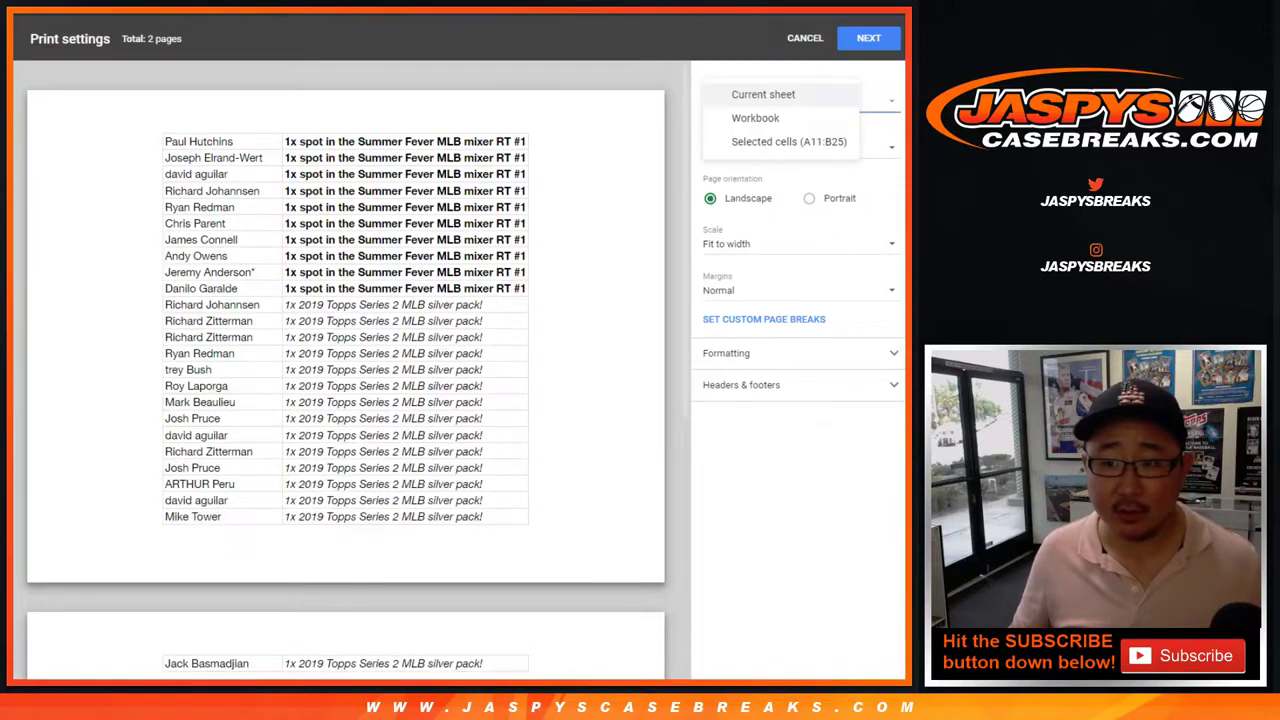
click(789, 142)
click(810, 198)
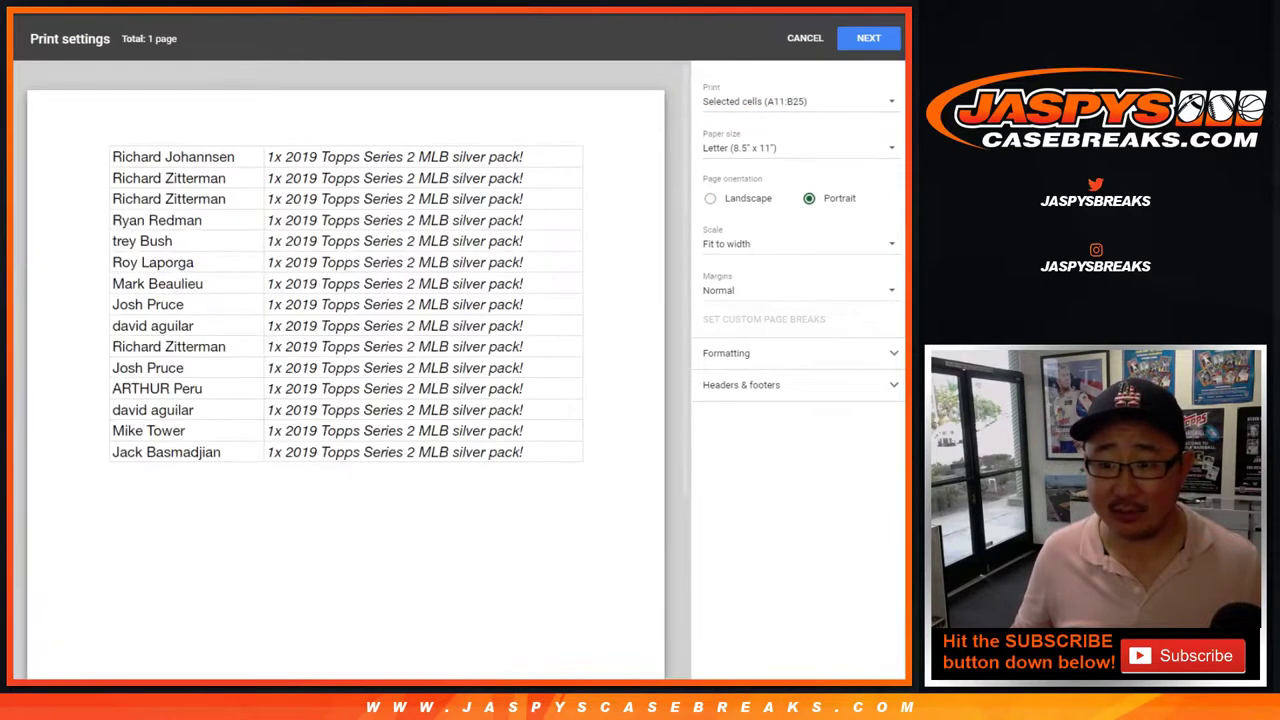
Step: Add the workbook title to the printout's header and print one copy of the silver pack list
click(770, 385)
click(711, 442)
click(868, 38)
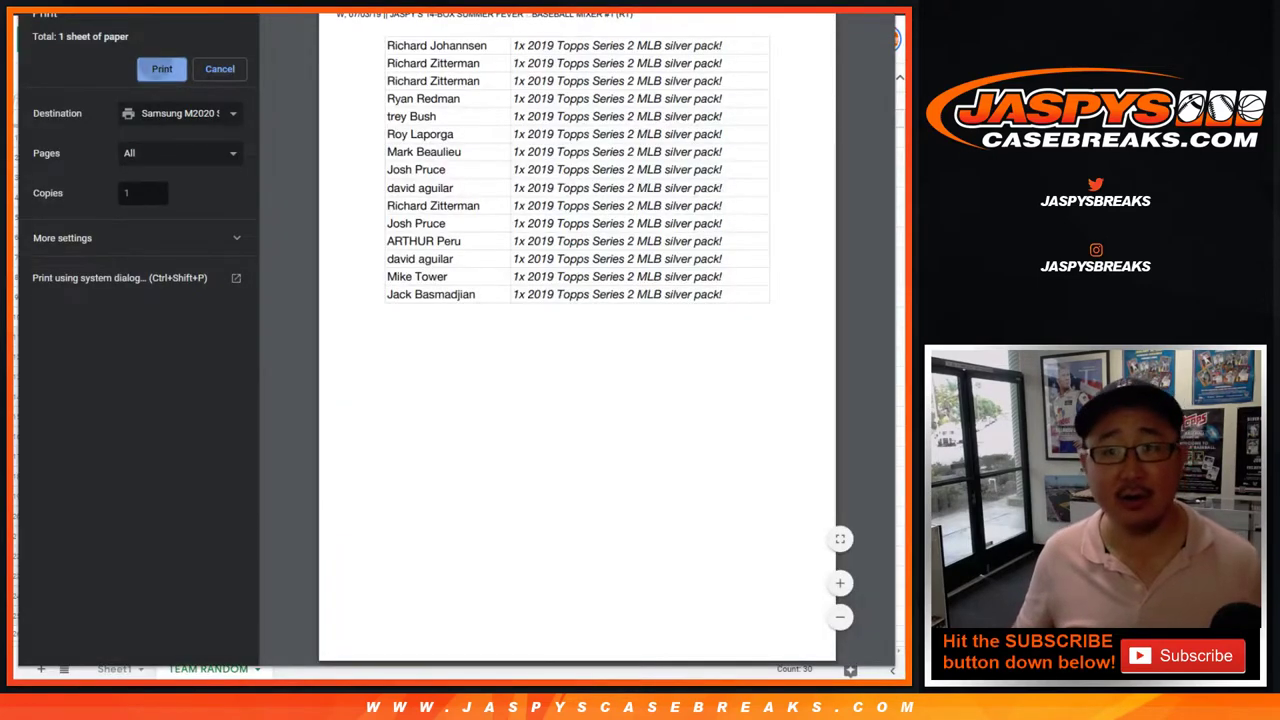
click(162, 69)
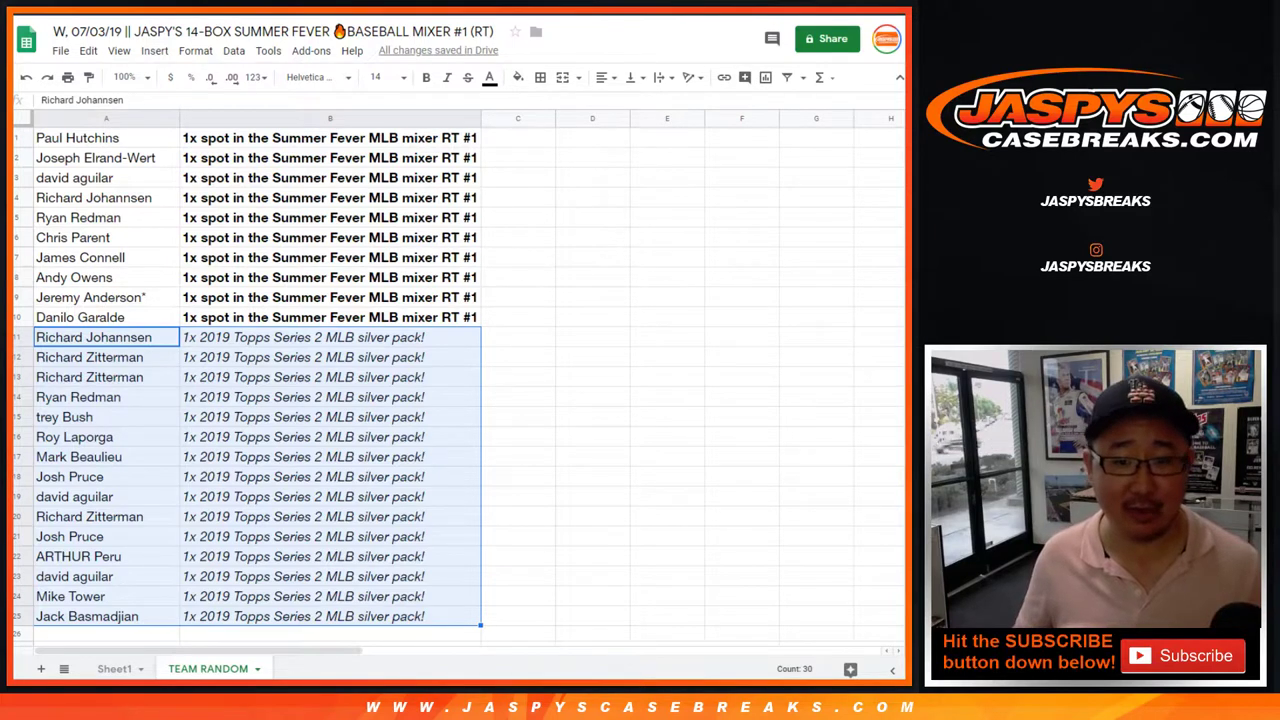
Step: Copy the full participant list in A1:A30 of Sheet1 into the RANDOM.ORG List Randomizer's item field
click(114, 669)
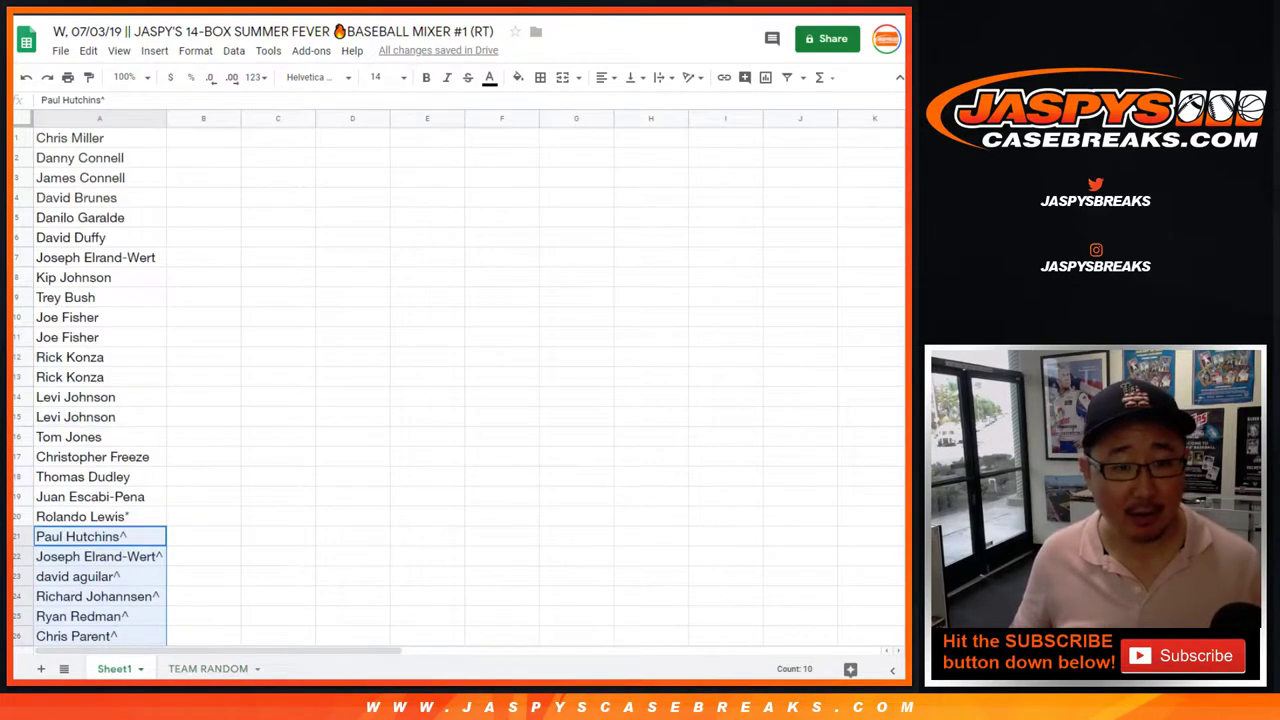
key(ctrl+Up)
key(ctrl+shift+Down)
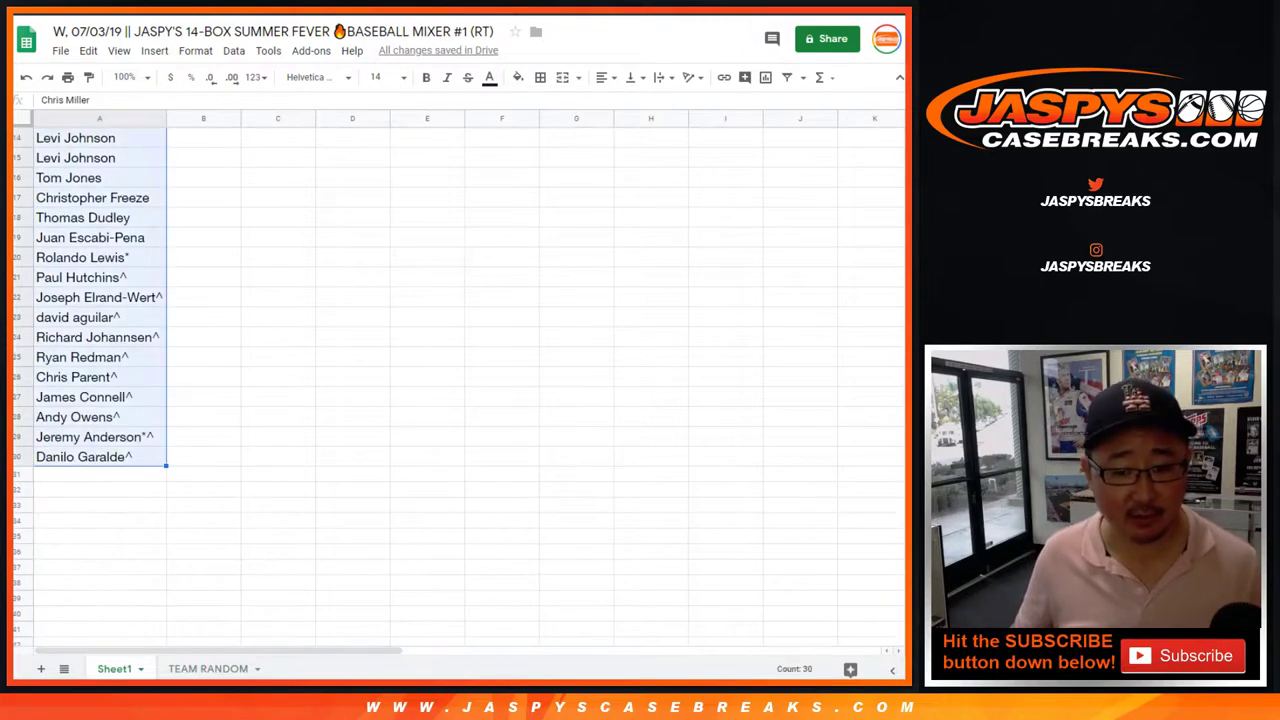
scroll(460, 390, up, 3)
key(ctrl+Tab)
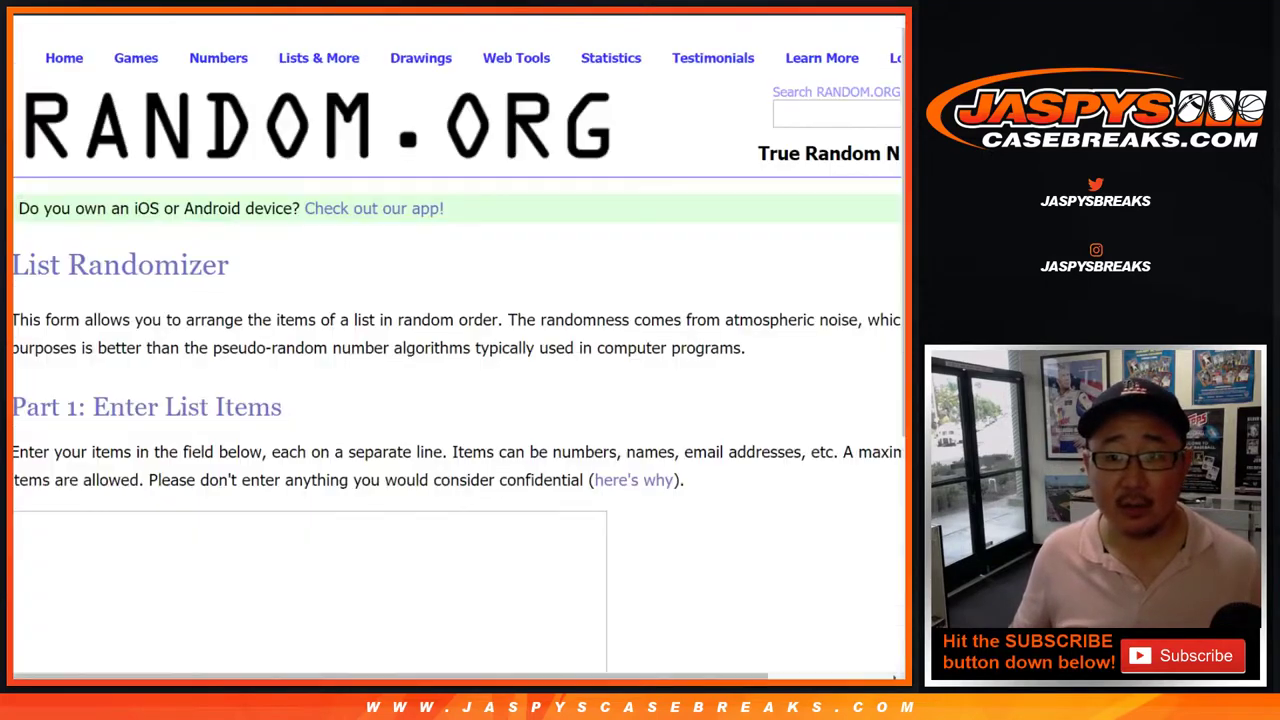
click(310, 592)
key(ctrl+v)
scroll(310, 570, down, 2)
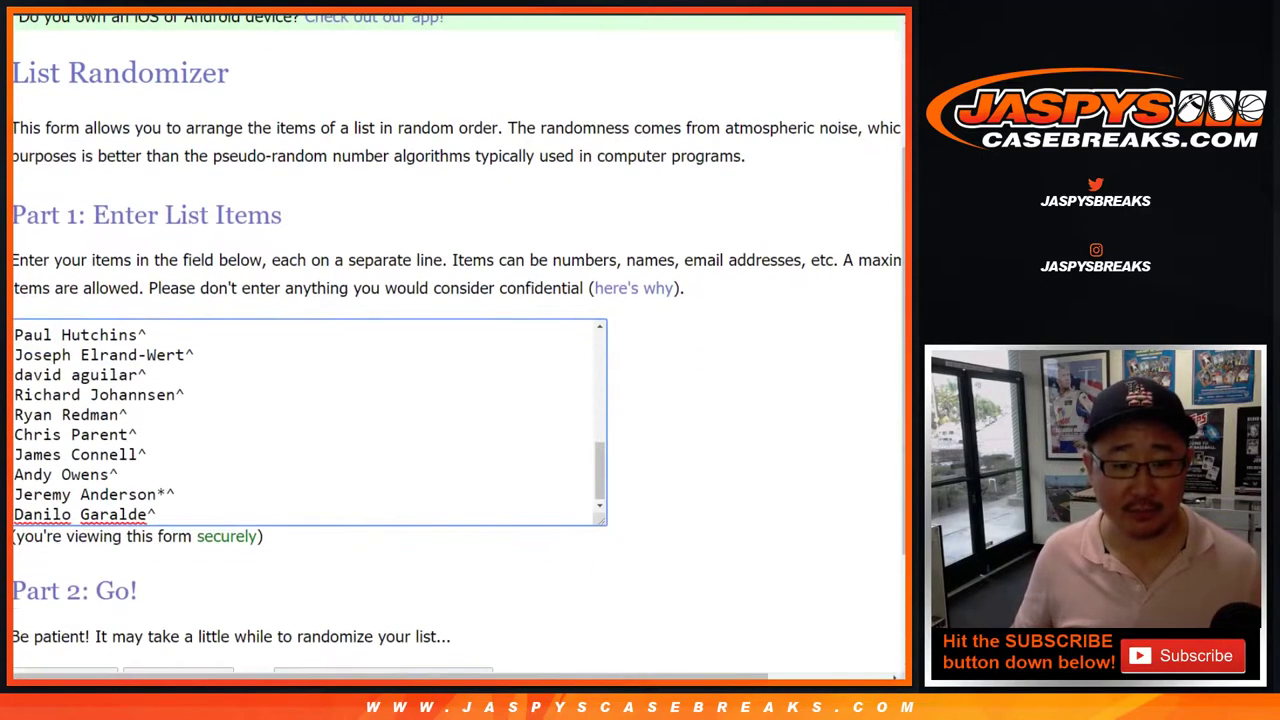
Step: Check the MLB team list and the participant list in the two List Randomizer forms from their first entries
key(ctrl+Tab)
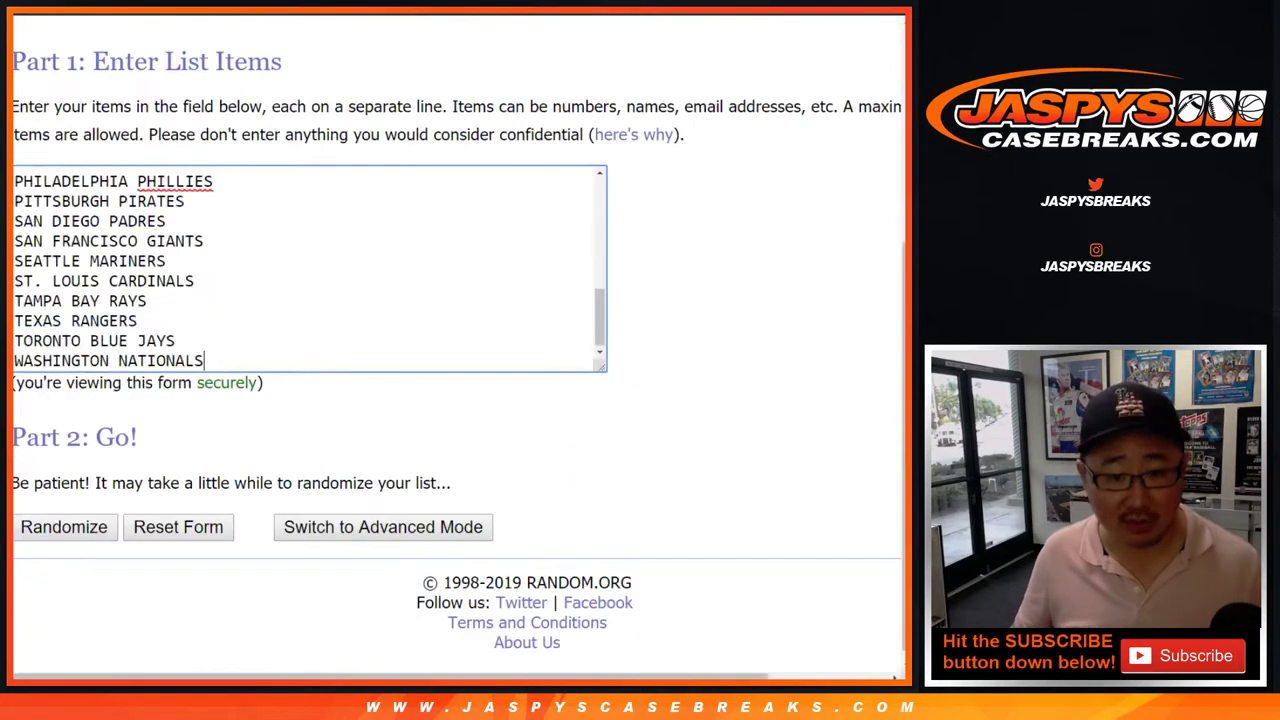
drag(600, 317, 600, 207)
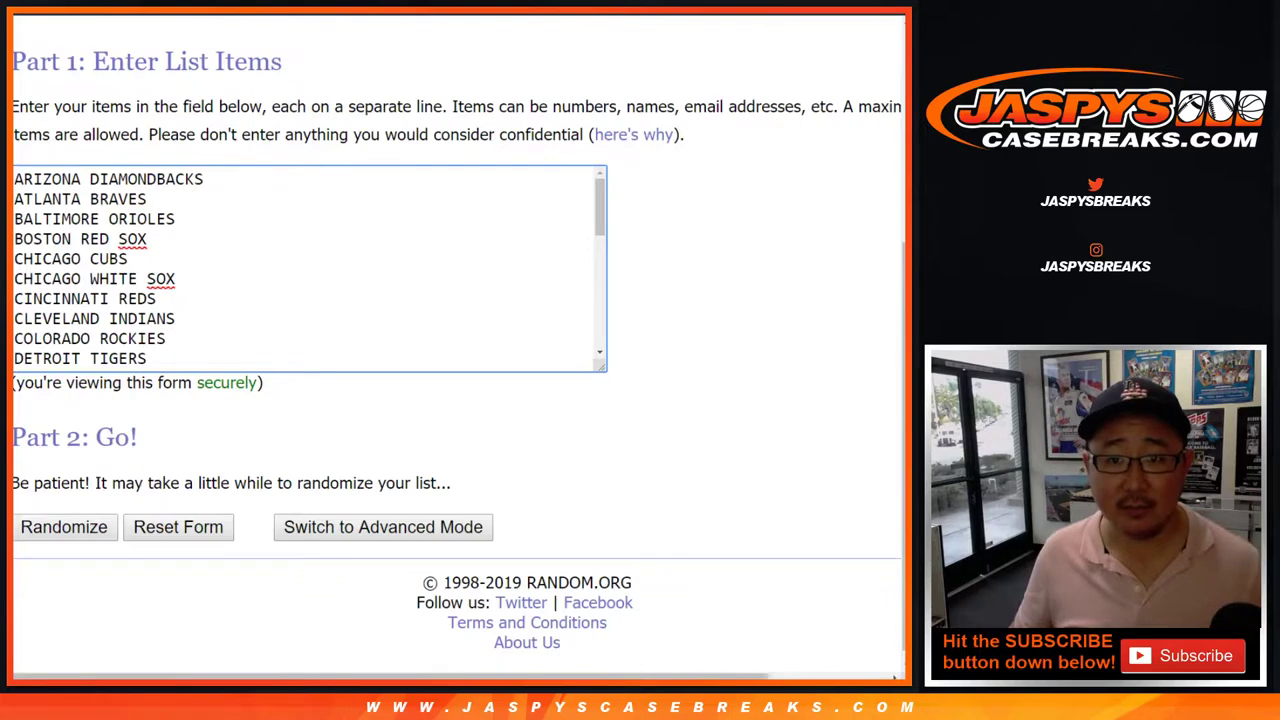
key(ctrl+shift+Tab)
key(ctrl+shift+Tab)
key(ctrl+Tab)
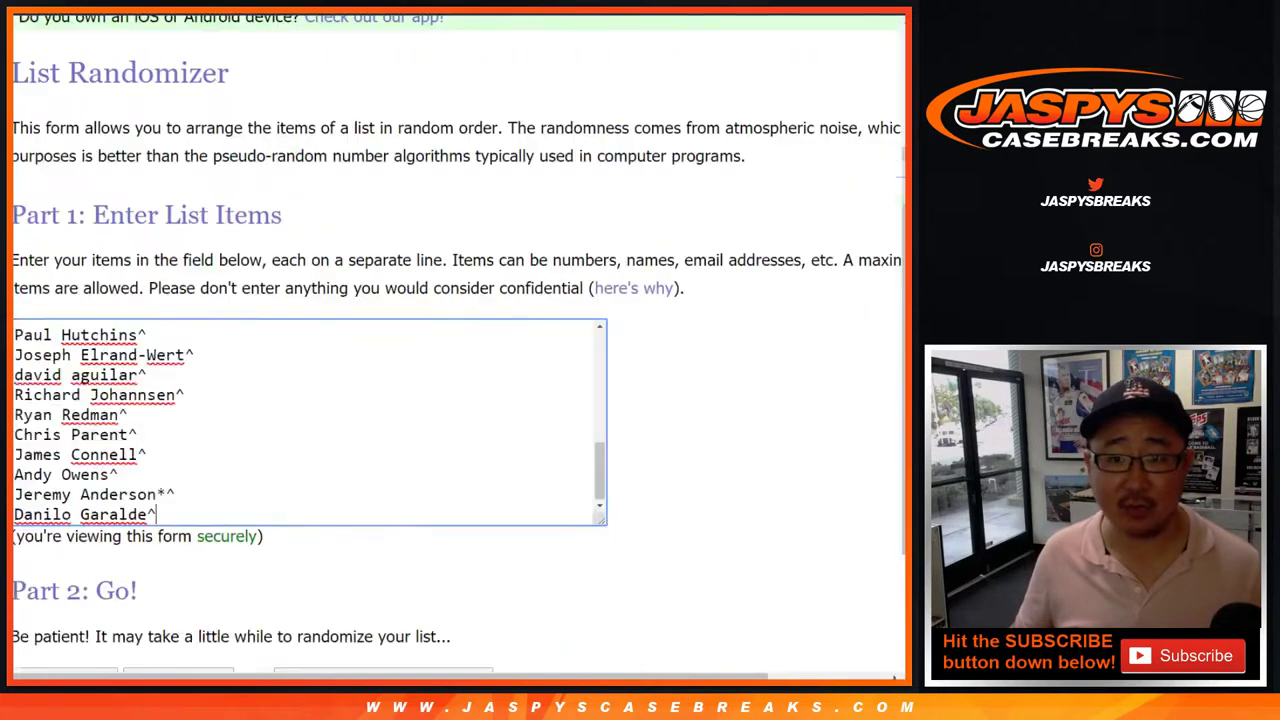
drag(600, 471, 600, 350)
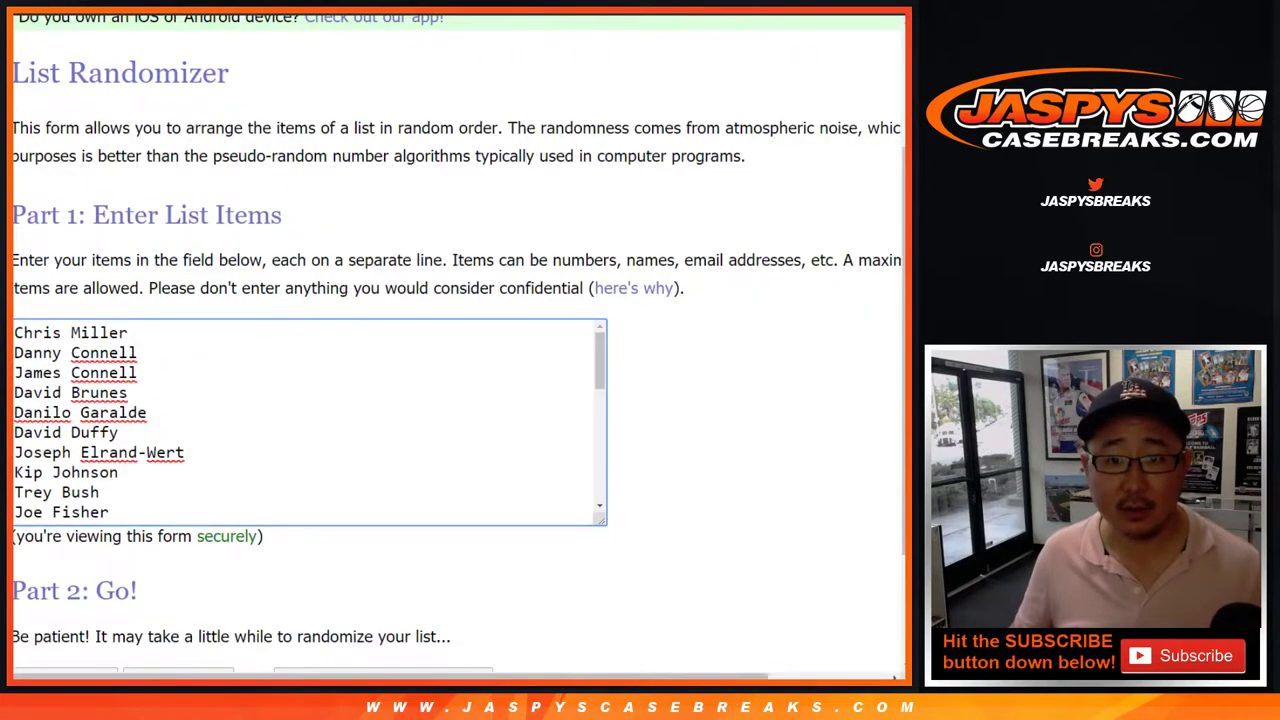
Step: Clear the names from column A of Sheet1 and roll two virtual dice in the RANDOM.ORG Dice Roller
key(ctrl+Tab)
key(Delete)
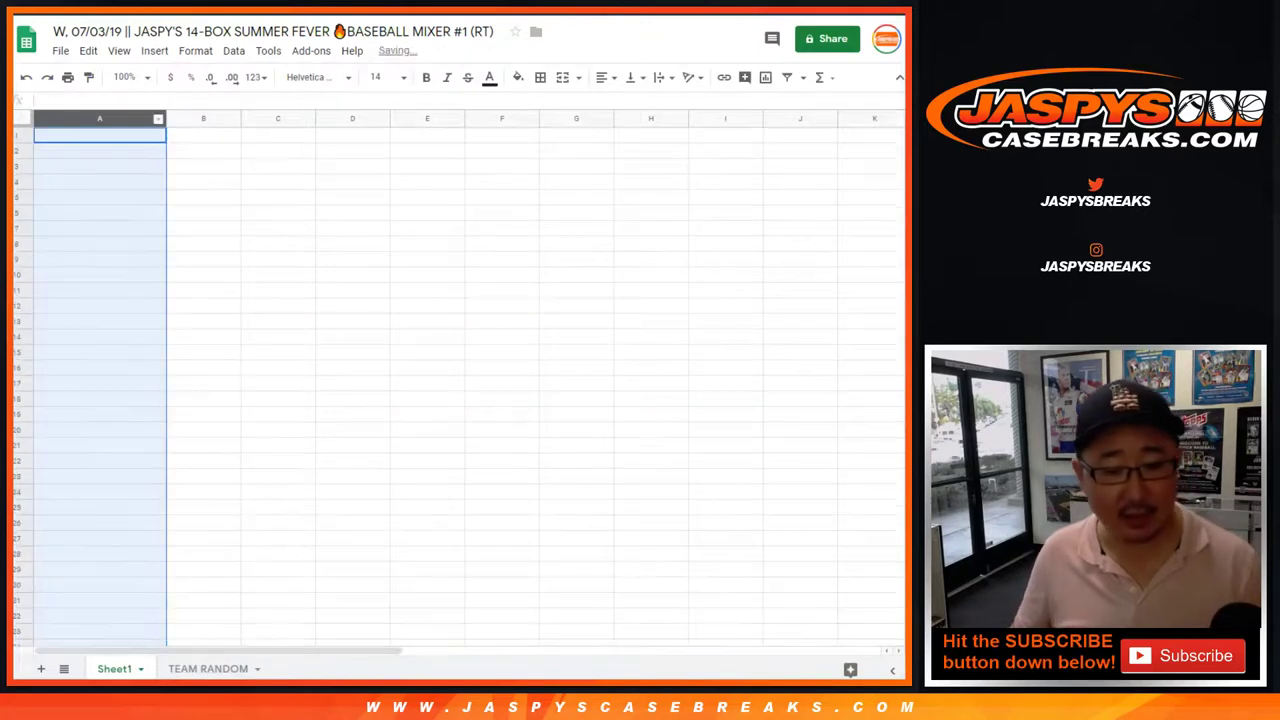
key(ctrl+Tab)
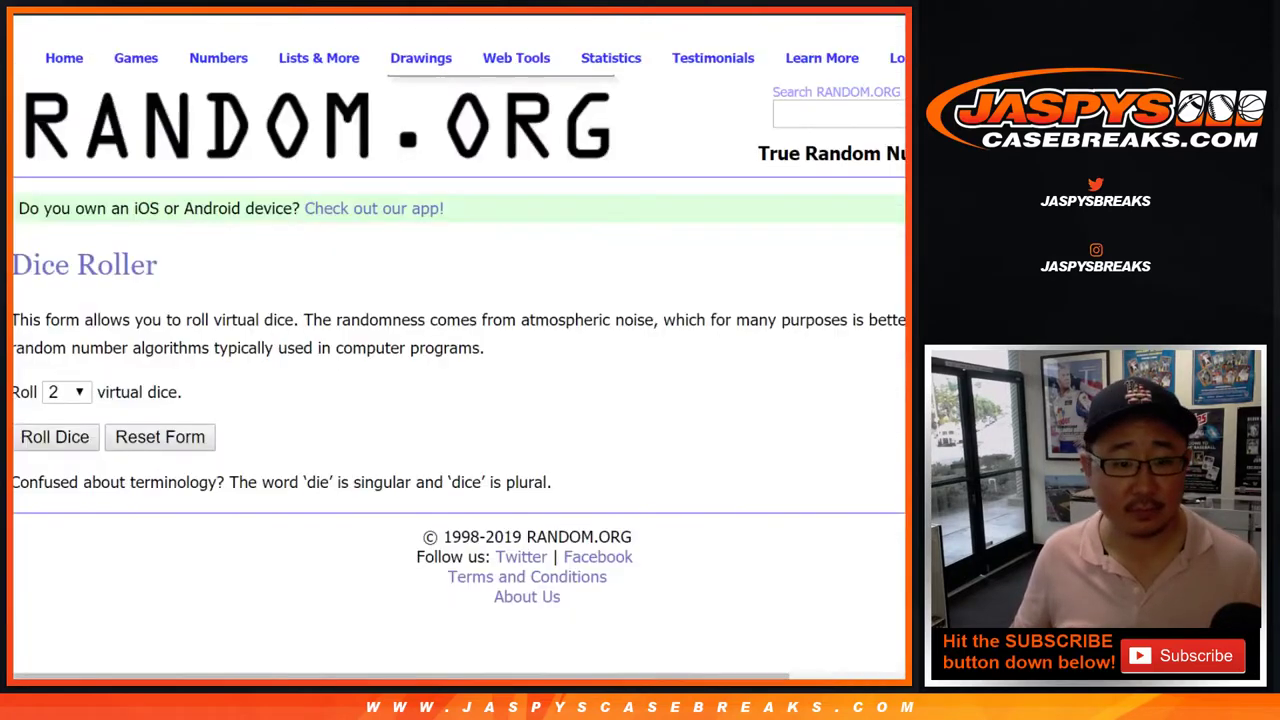
click(55, 437)
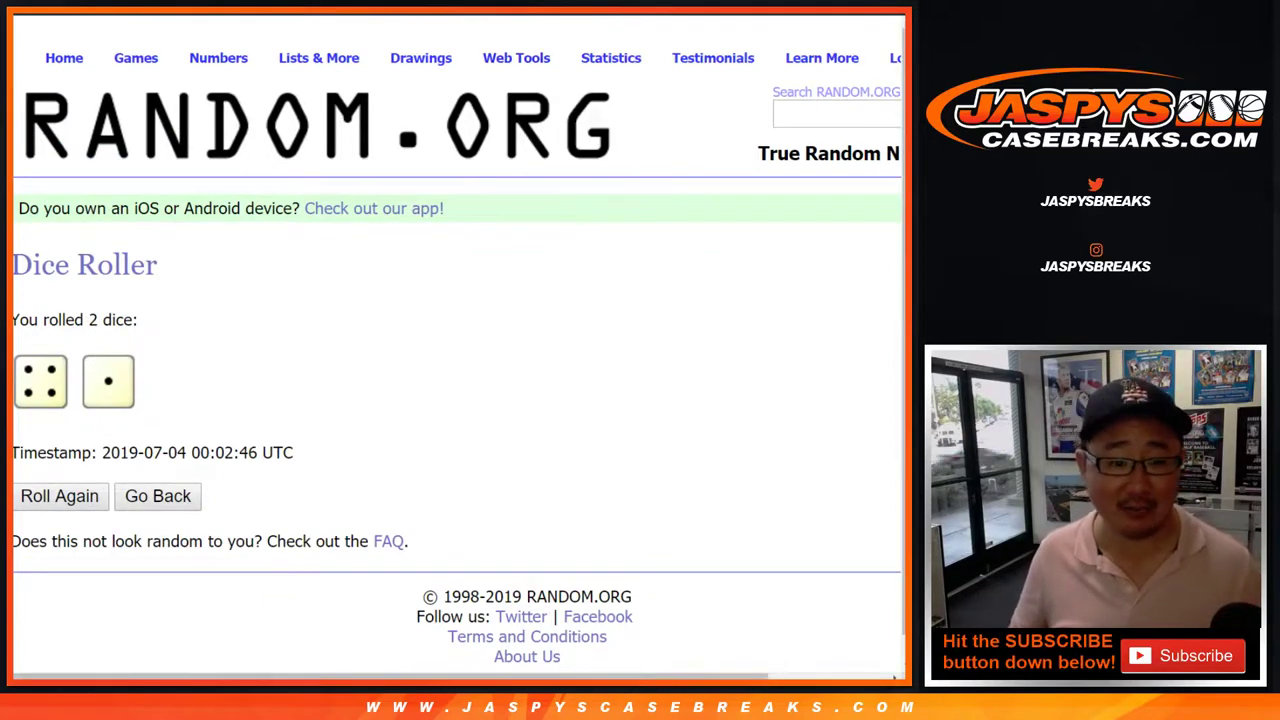
Step: Randomize the participant list five times in the List Randomizer and check the final order
key(ctrl+Tab)
scroll(456, 350, down, 2)
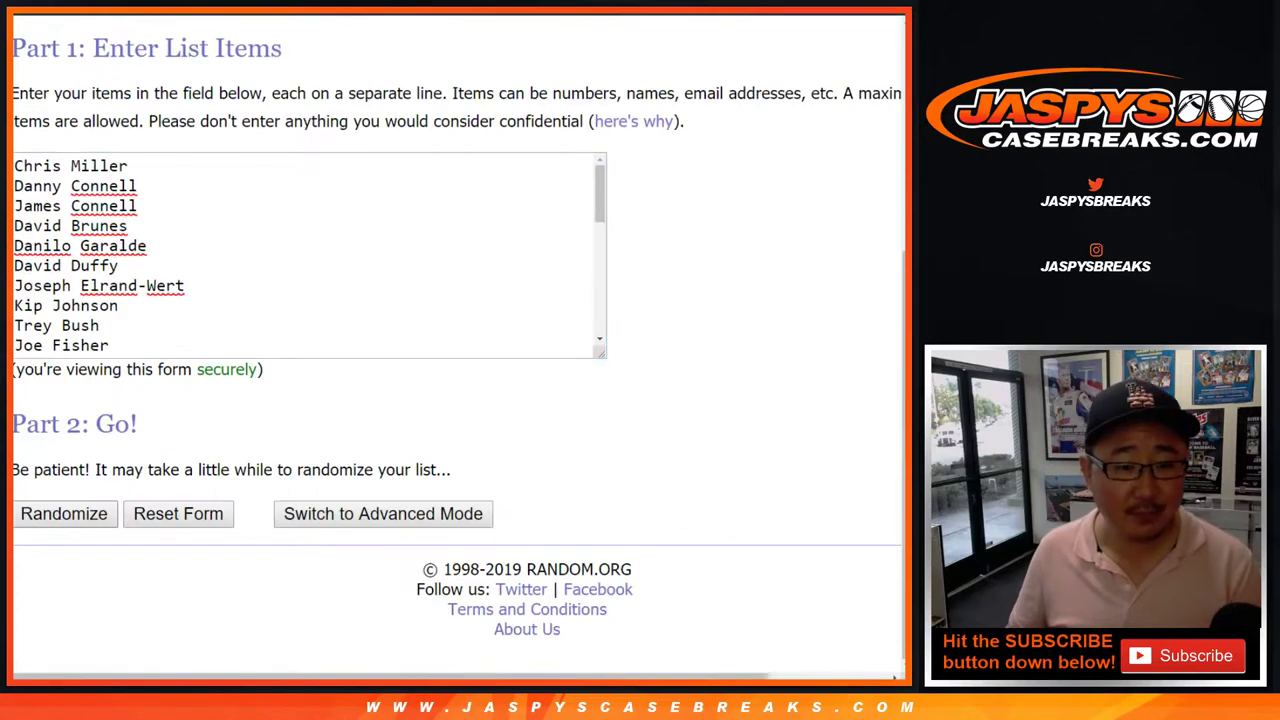
click(46, 514)
scroll(46, 514, down, 6)
click(46, 514)
scroll(46, 514, down, 6)
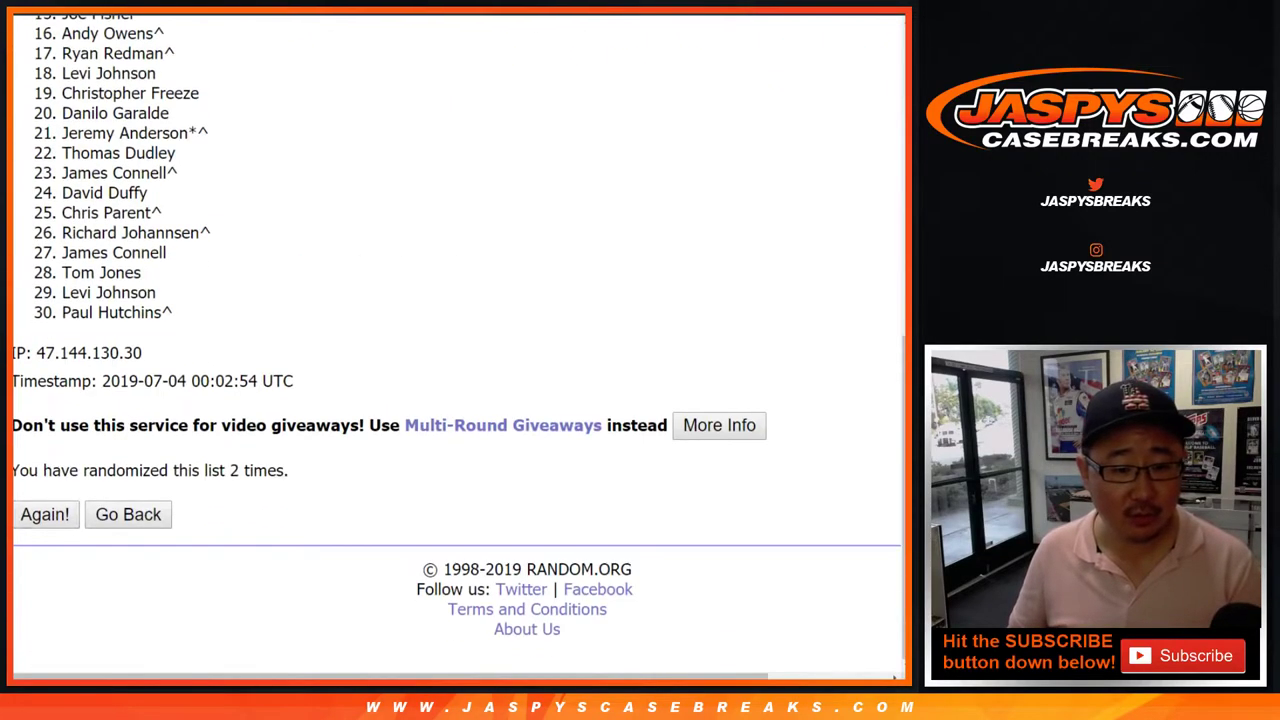
click(45, 514)
scroll(456, 350, down, 7)
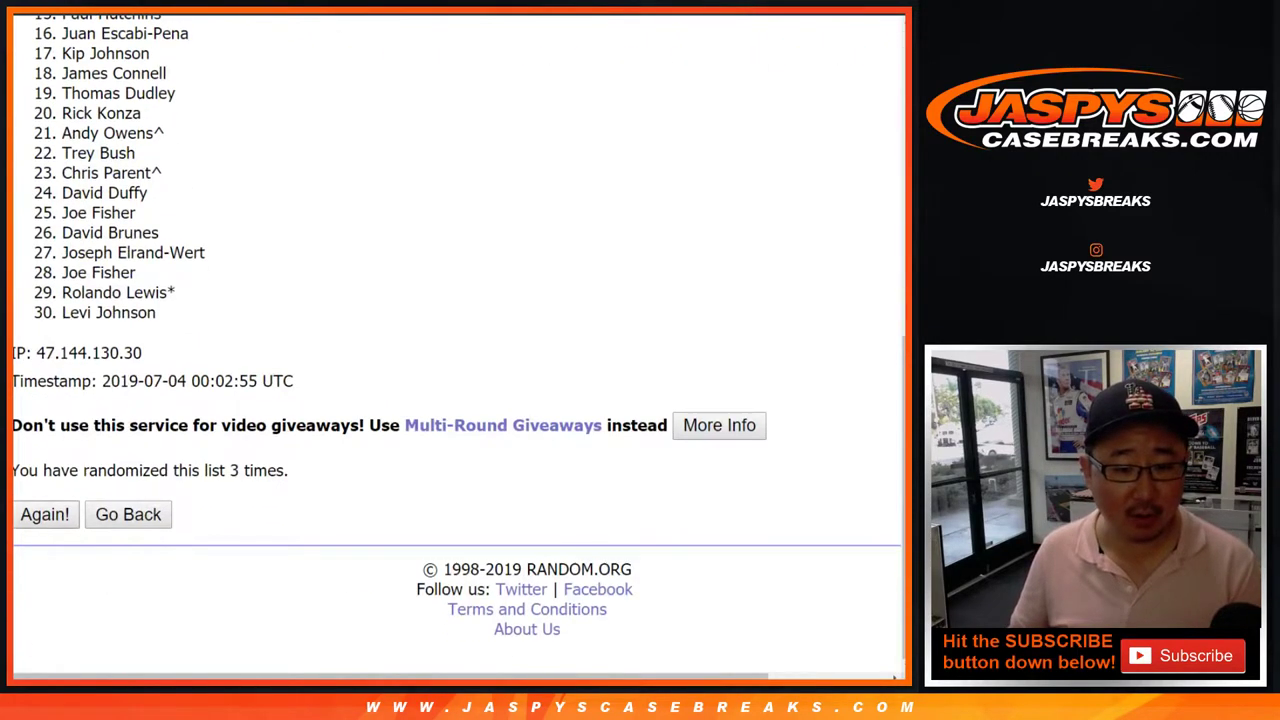
click(45, 514)
scroll(456, 350, down, 7)
click(45, 514)
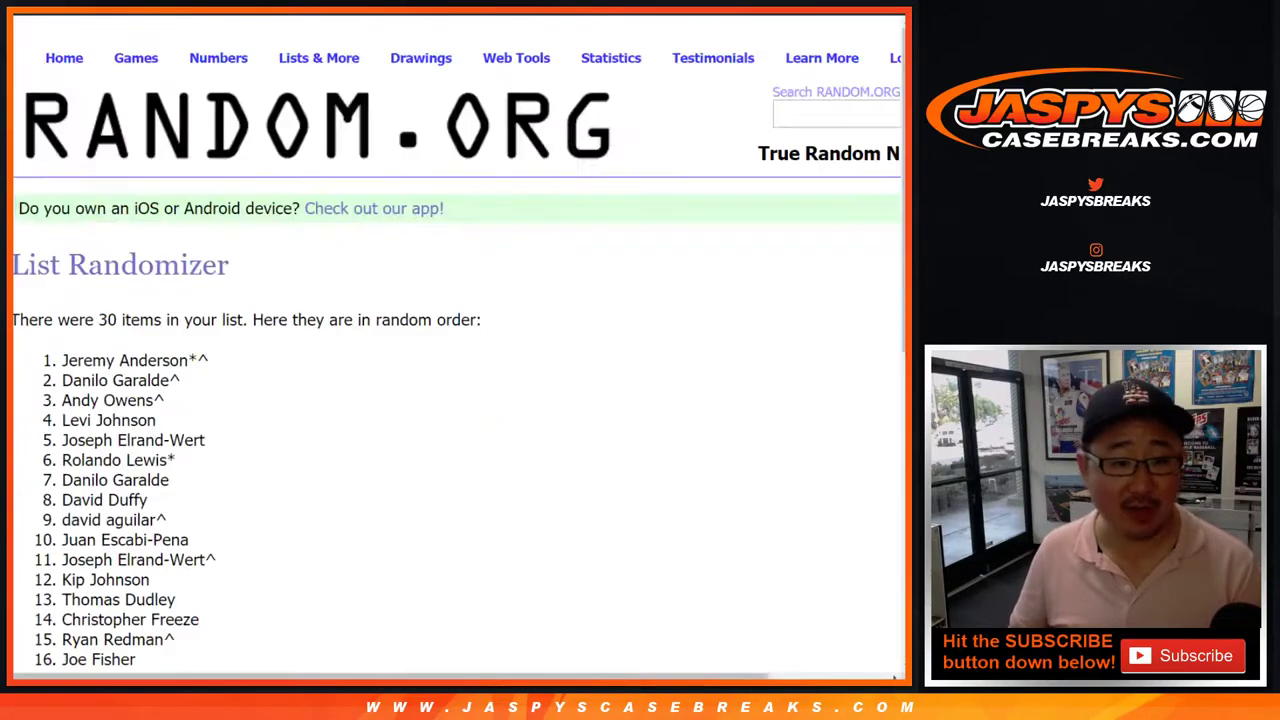
scroll(456, 350, down, 7)
scroll(456, 350, up, 7)
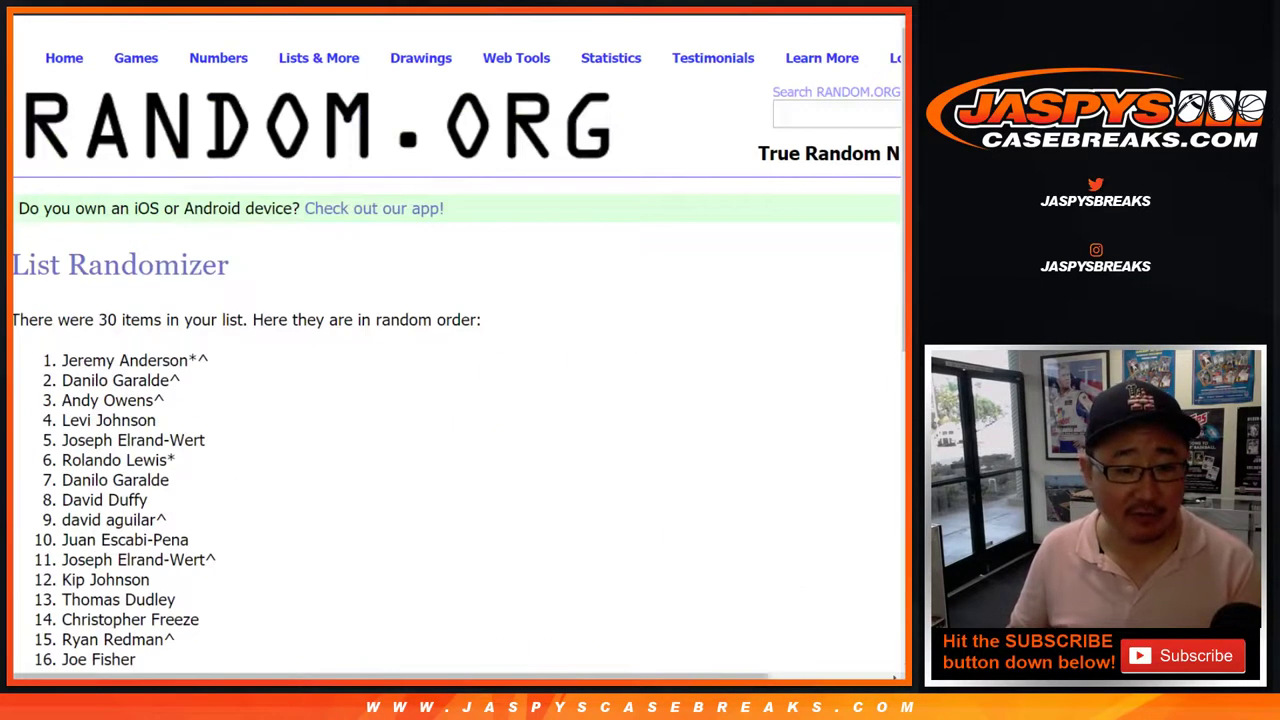
Step: Copy all 30 names in their final random order into column A of Sheet1, starting at A1
drag(62, 360, 143, 312)
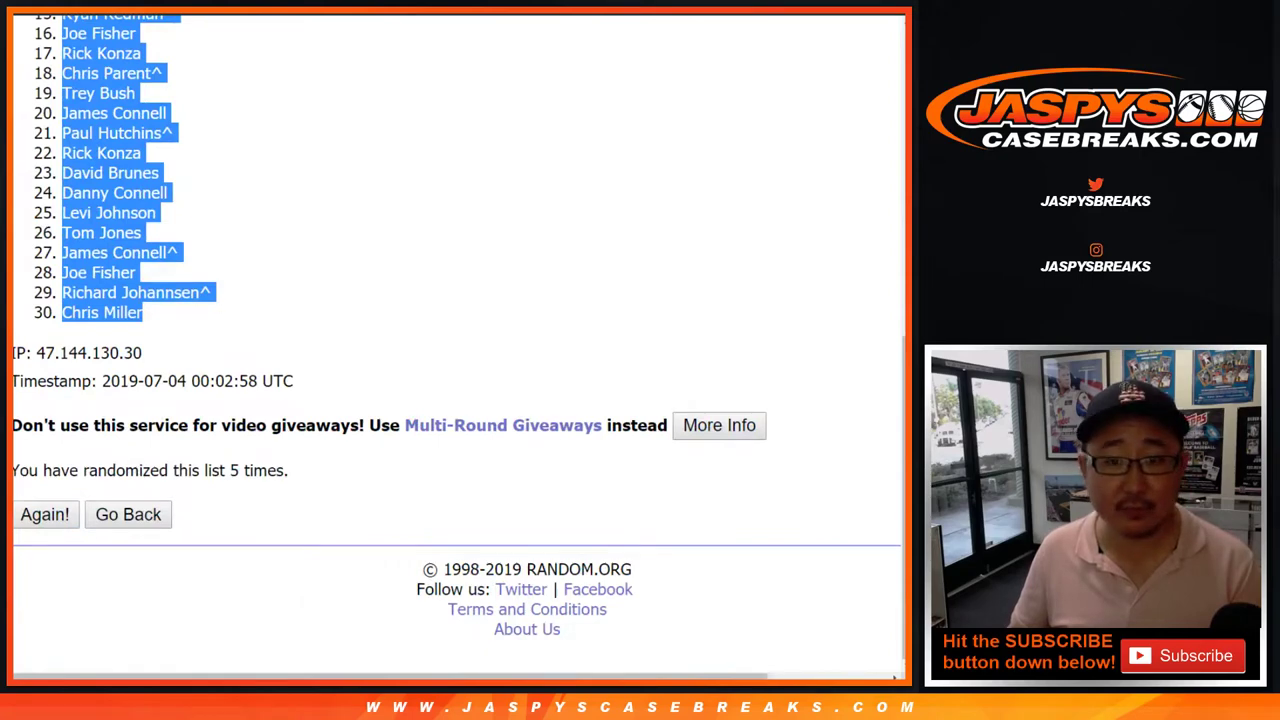
key(alt+Tab)
click(99, 135)
right_click(111, 139)
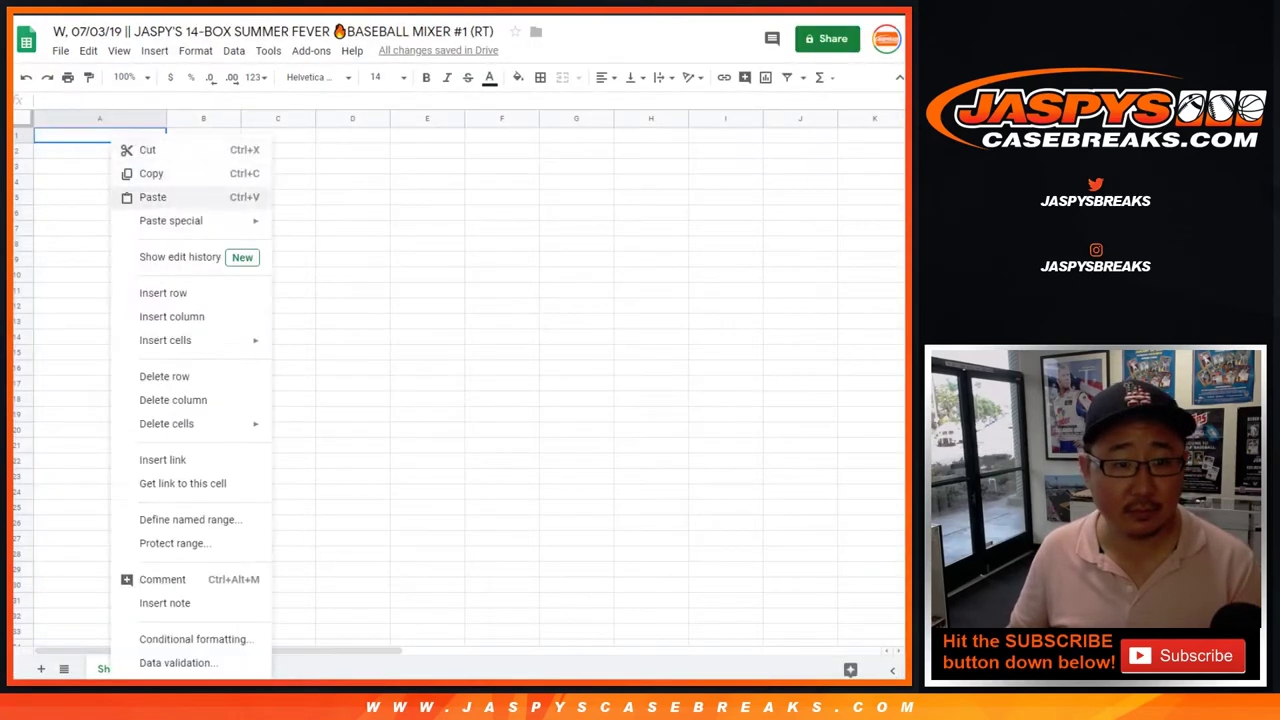
click(152, 197)
Step: Check the dice roll again, and randomize the MLB team list five times in the List Randomizer
key(alt+Tab)
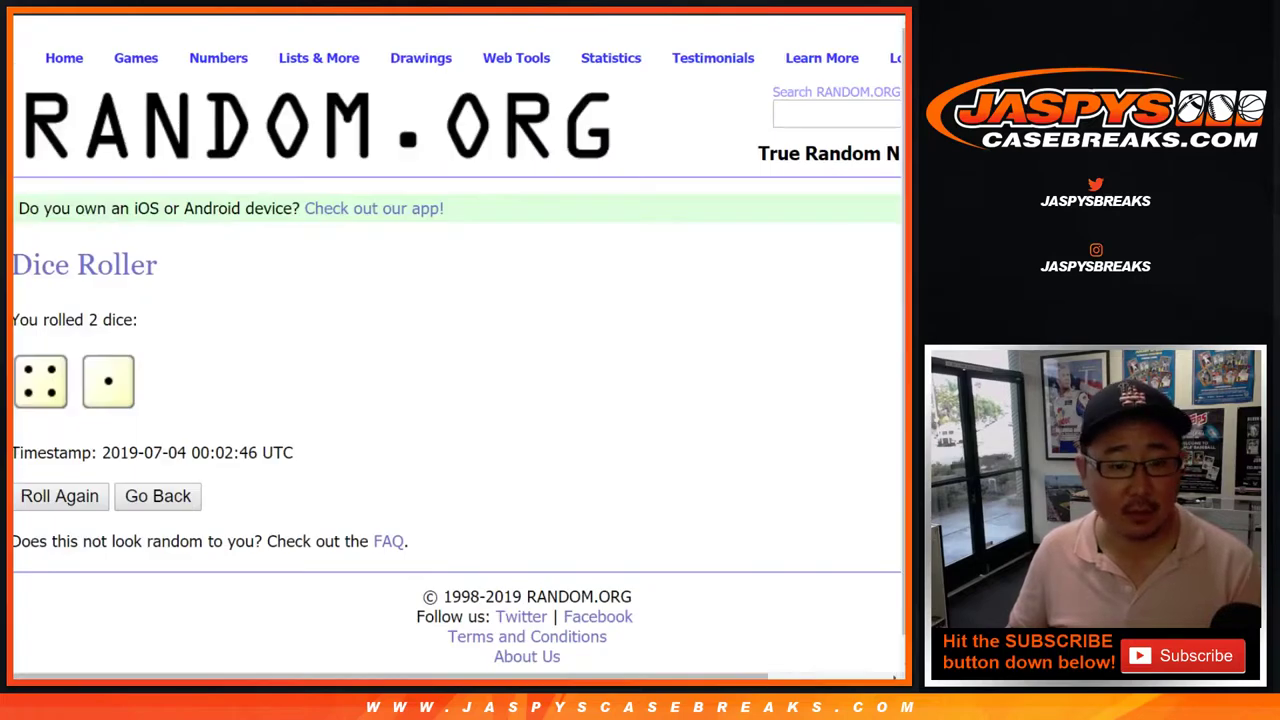
key(alt+Tab)
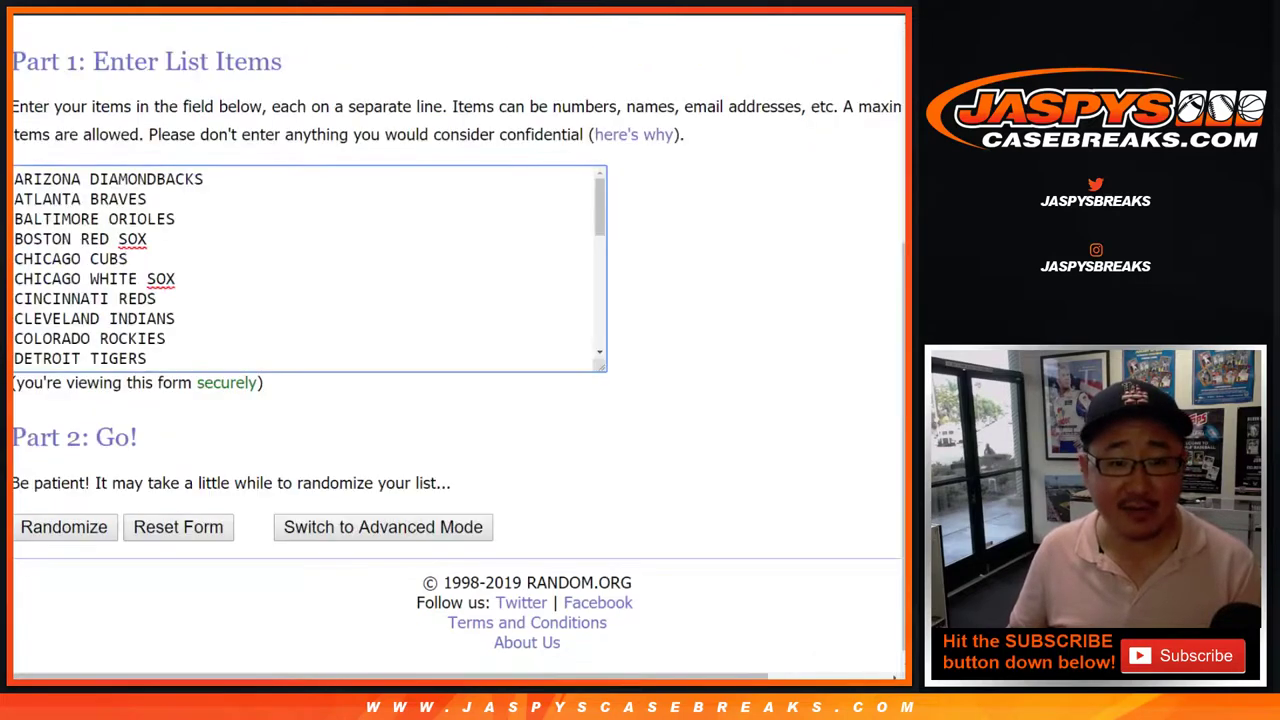
click(64, 514)
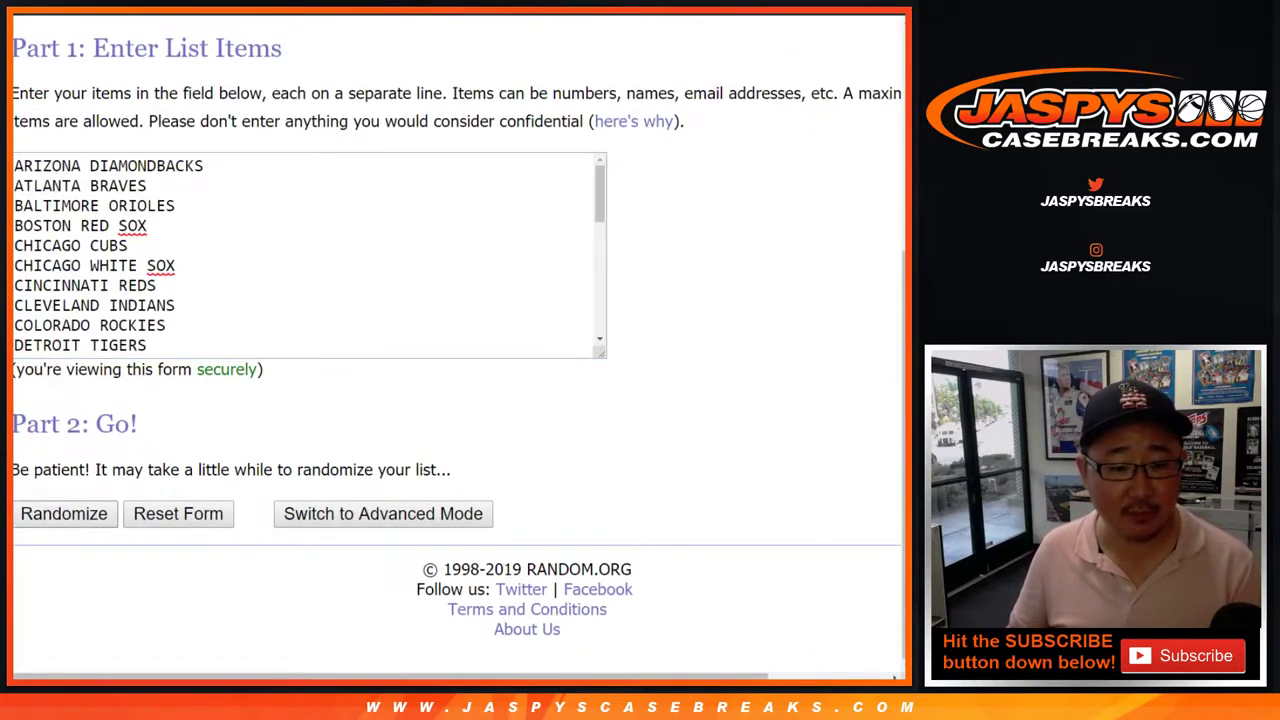
scroll(64, 514, down, 6)
click(45, 513)
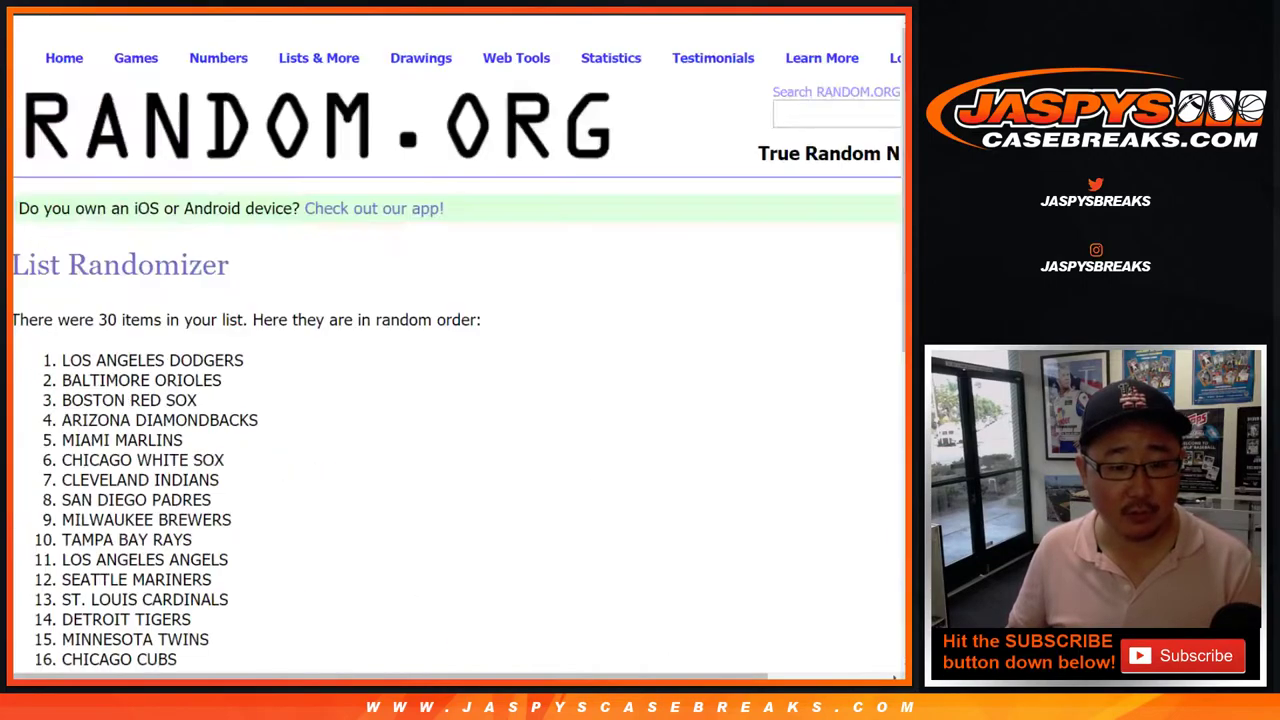
scroll(458, 340, down, 6)
click(45, 513)
scroll(458, 340, down, 6)
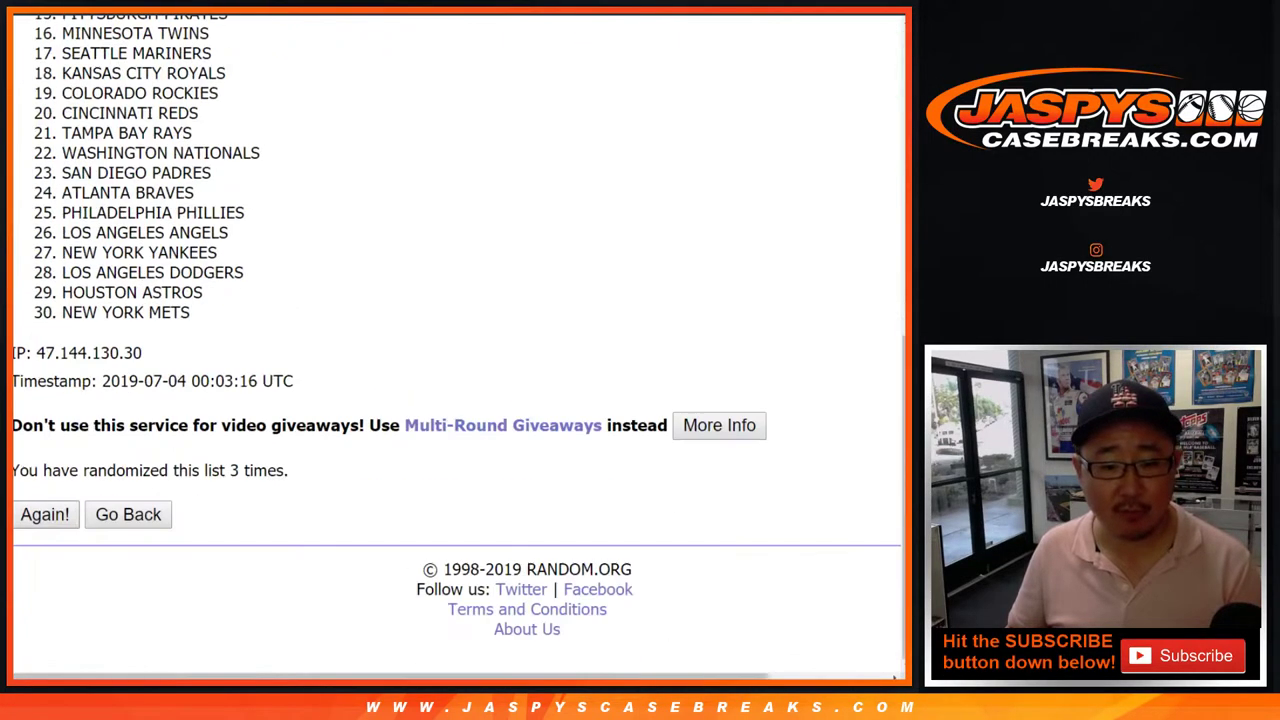
click(45, 513)
scroll(458, 340, down, 6)
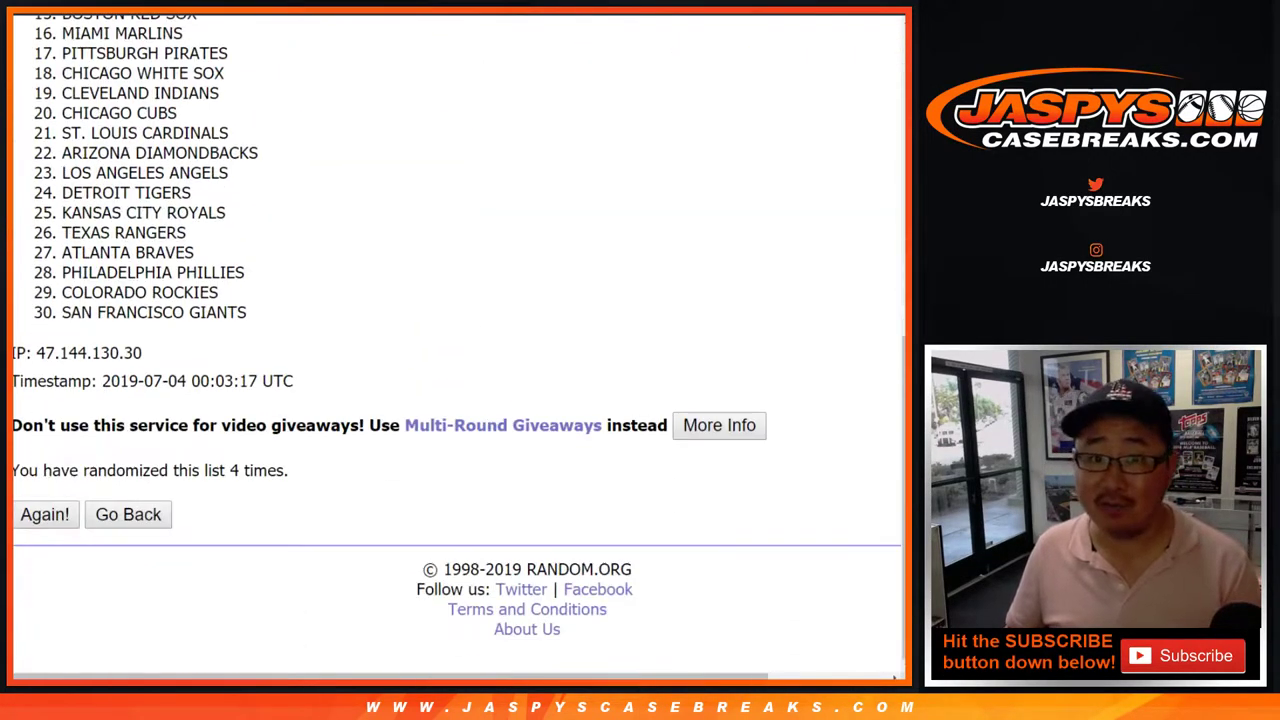
click(45, 513)
scroll(458, 340, down, 6)
scroll(458, 340, up, 6)
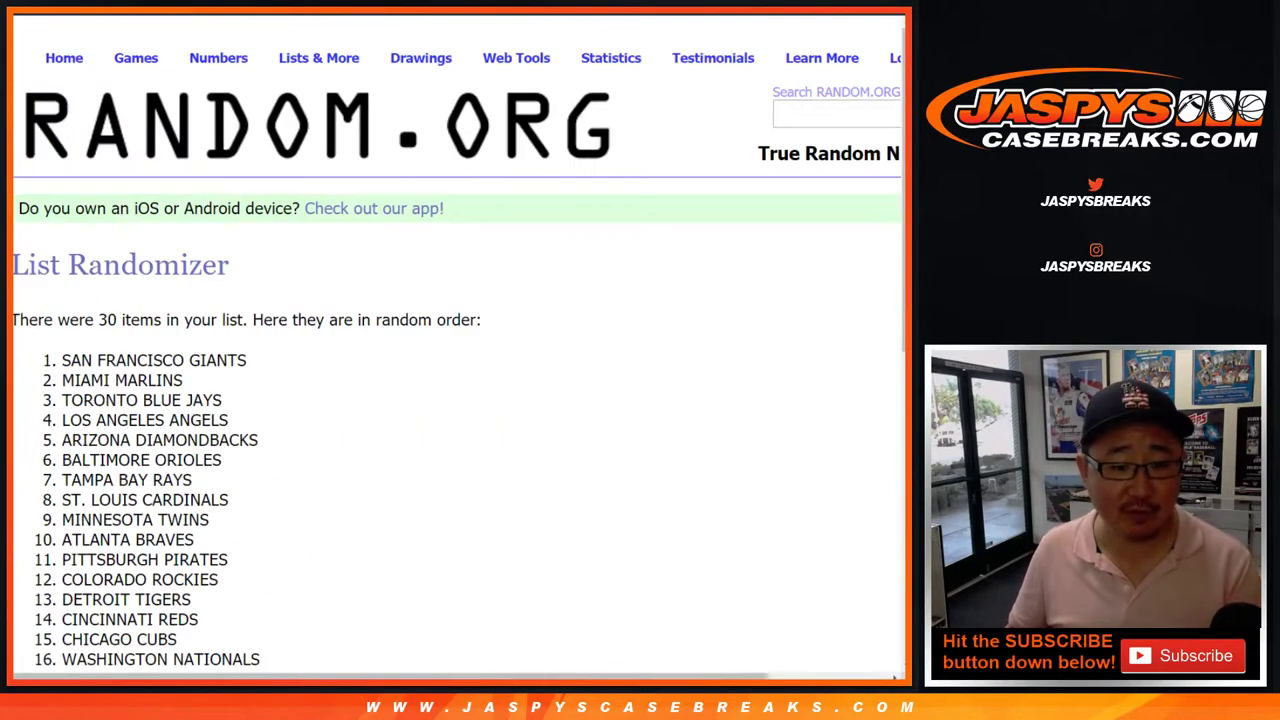
Step: Copy all 30 teams in their final random order into column B of Sheet1, starting at B1
drag(62, 360, 212, 312)
key(ctrl+c)
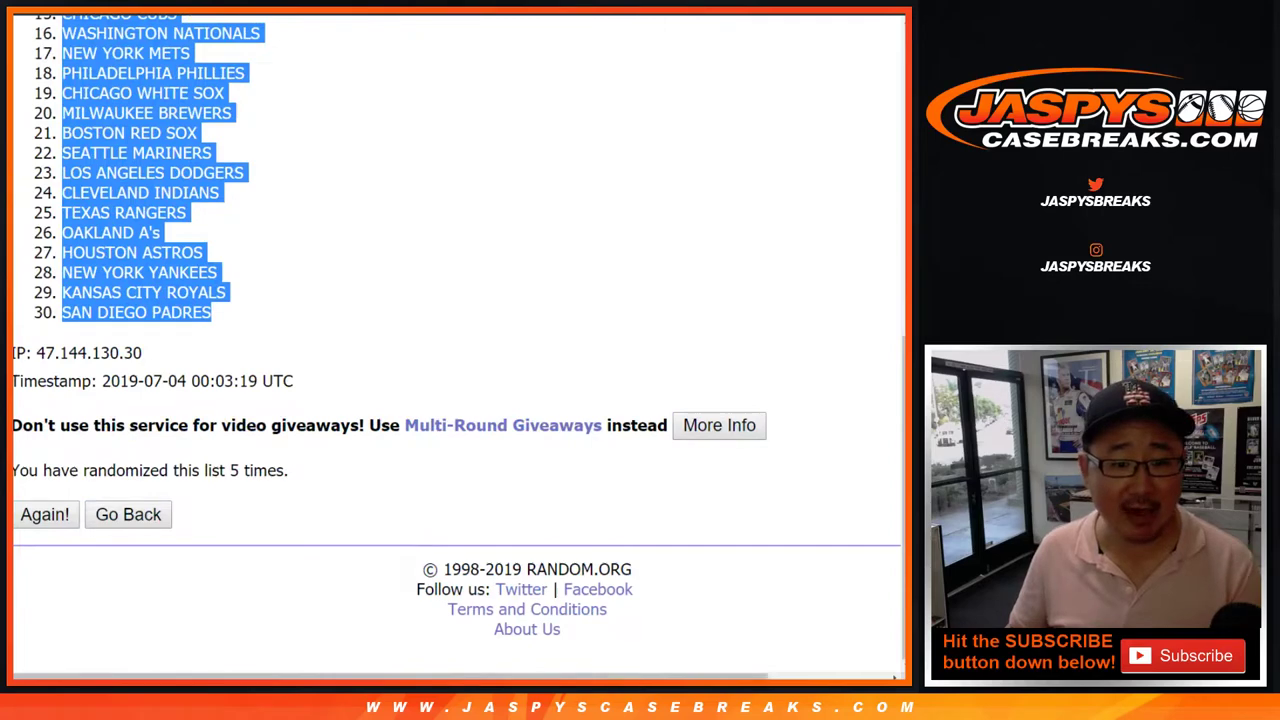
key(ctrl+Tab)
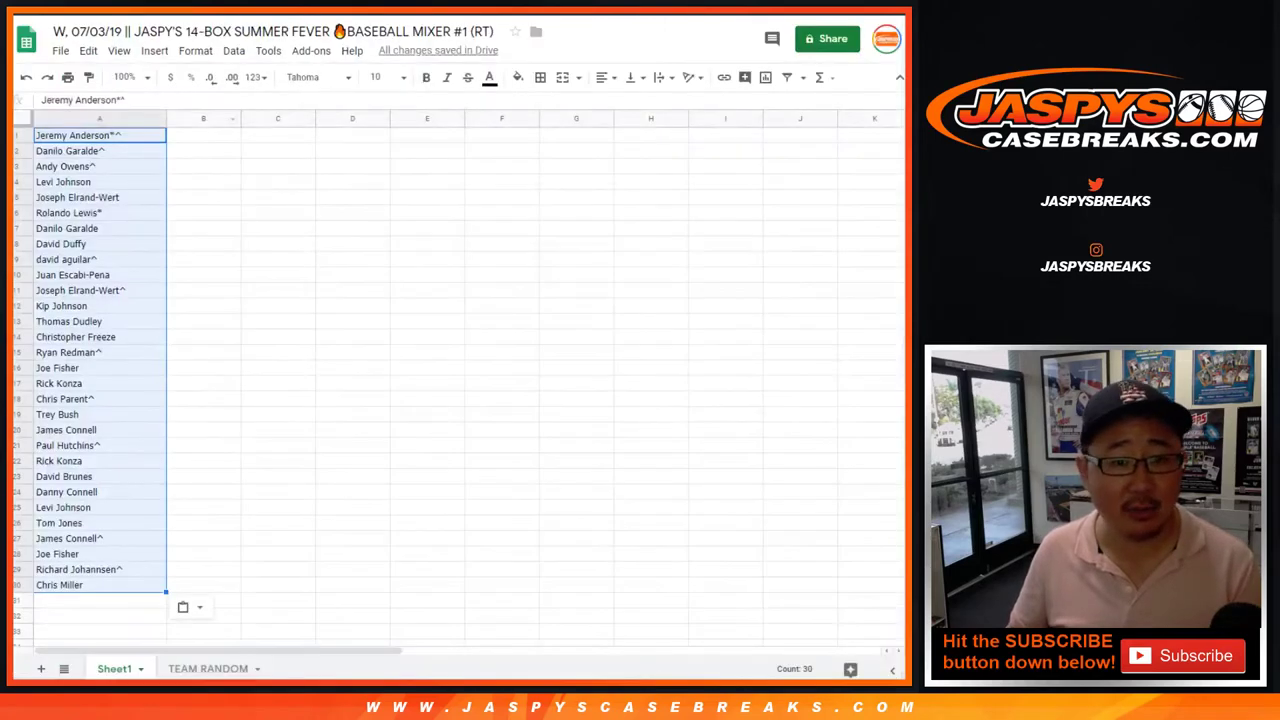
right_click(200, 135)
click(230, 194)
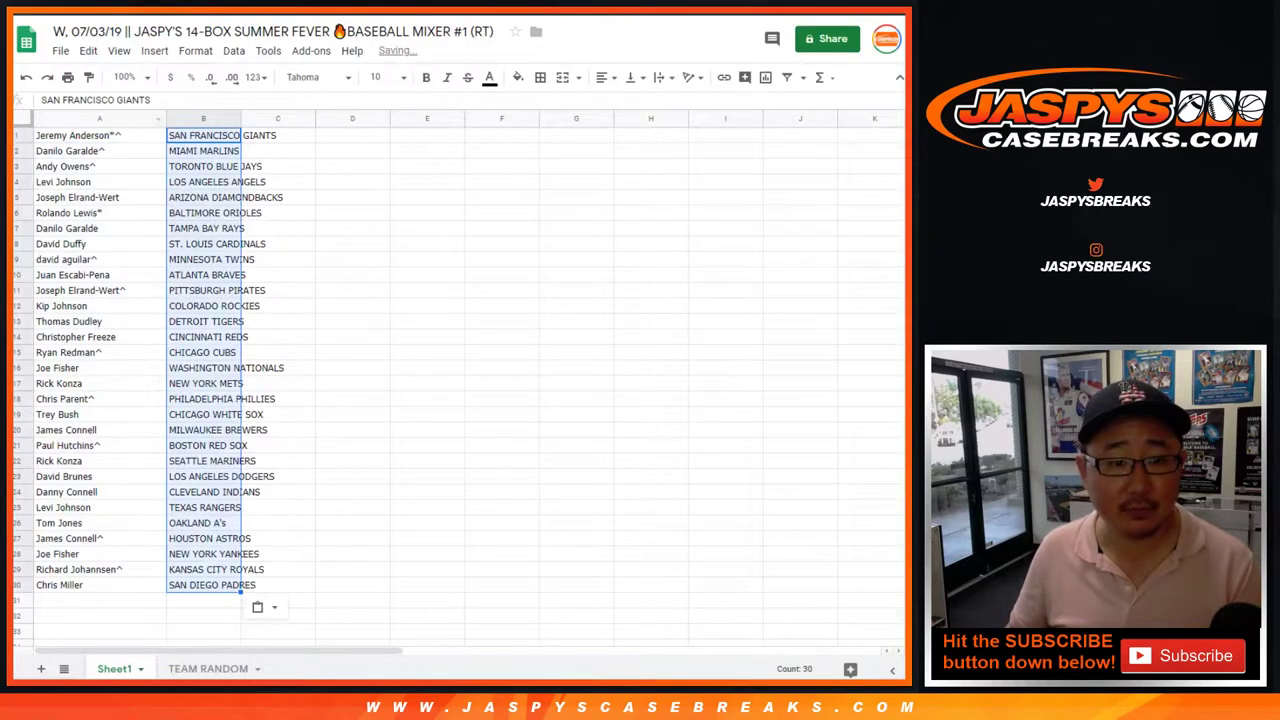
Step: Format all cells of Sheet1 in the Helvetica font at size 14
click(22, 119)
click(318, 77)
click(337, 140)
click(403, 77)
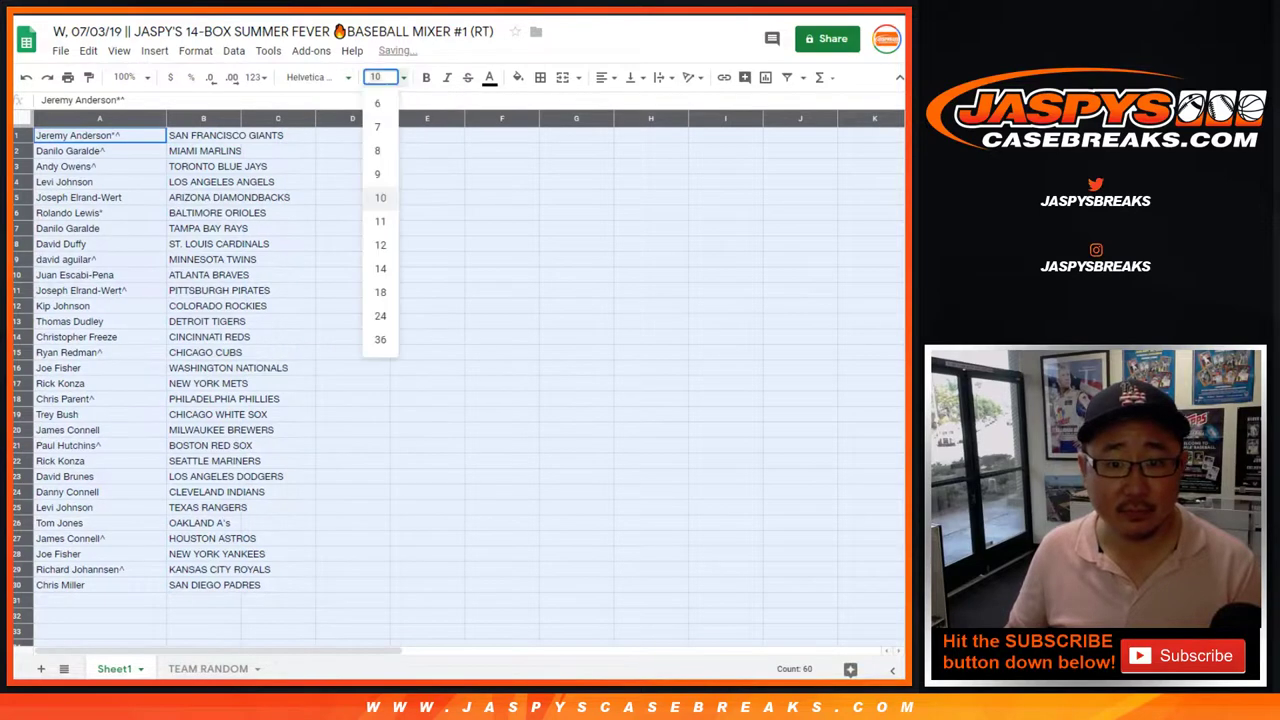
text(14)
key(Return)
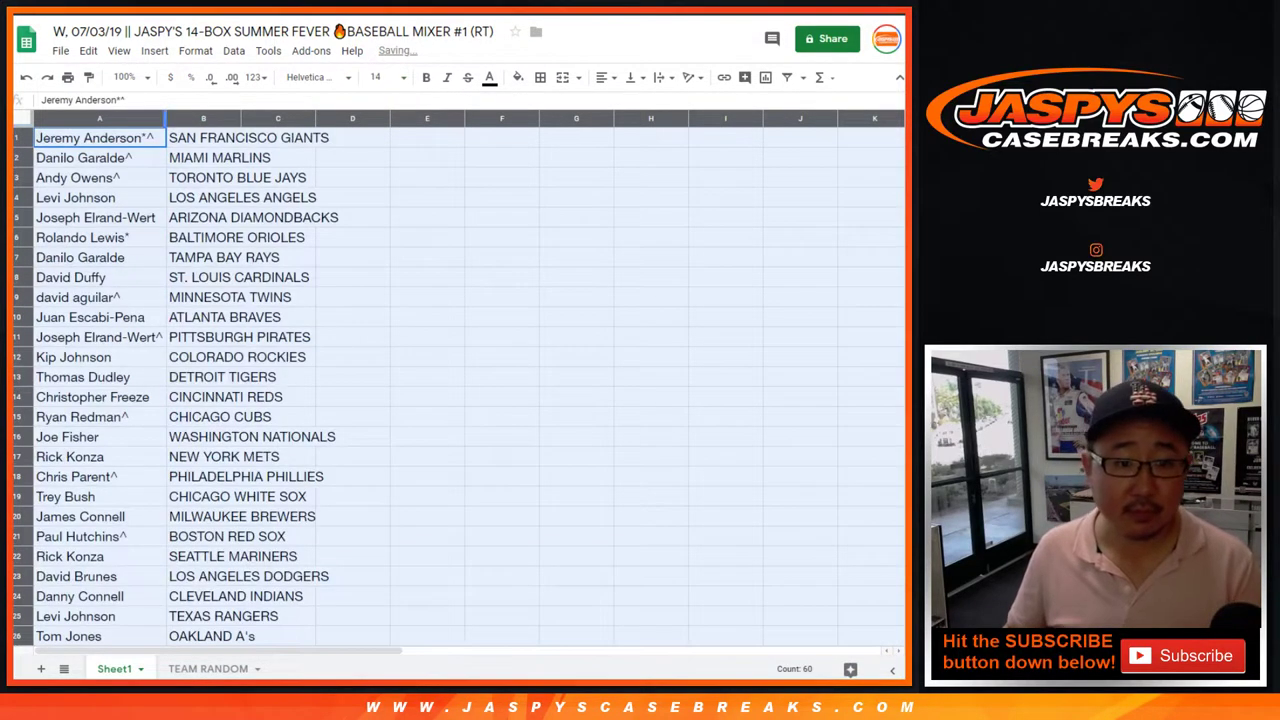
Step: Enlarge the Sheet1 view to 150% and fit the name and team columns to the width of their contents
click(124, 77)
click(130, 222)
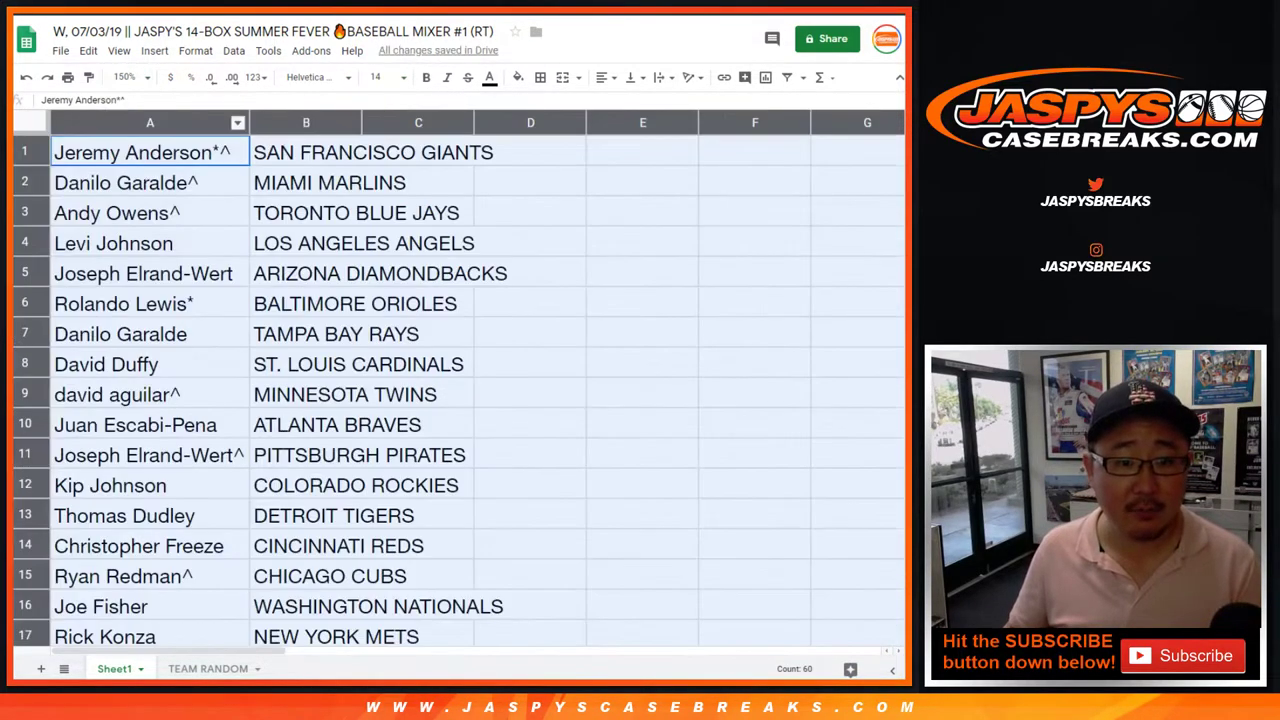
double_click(248, 122)
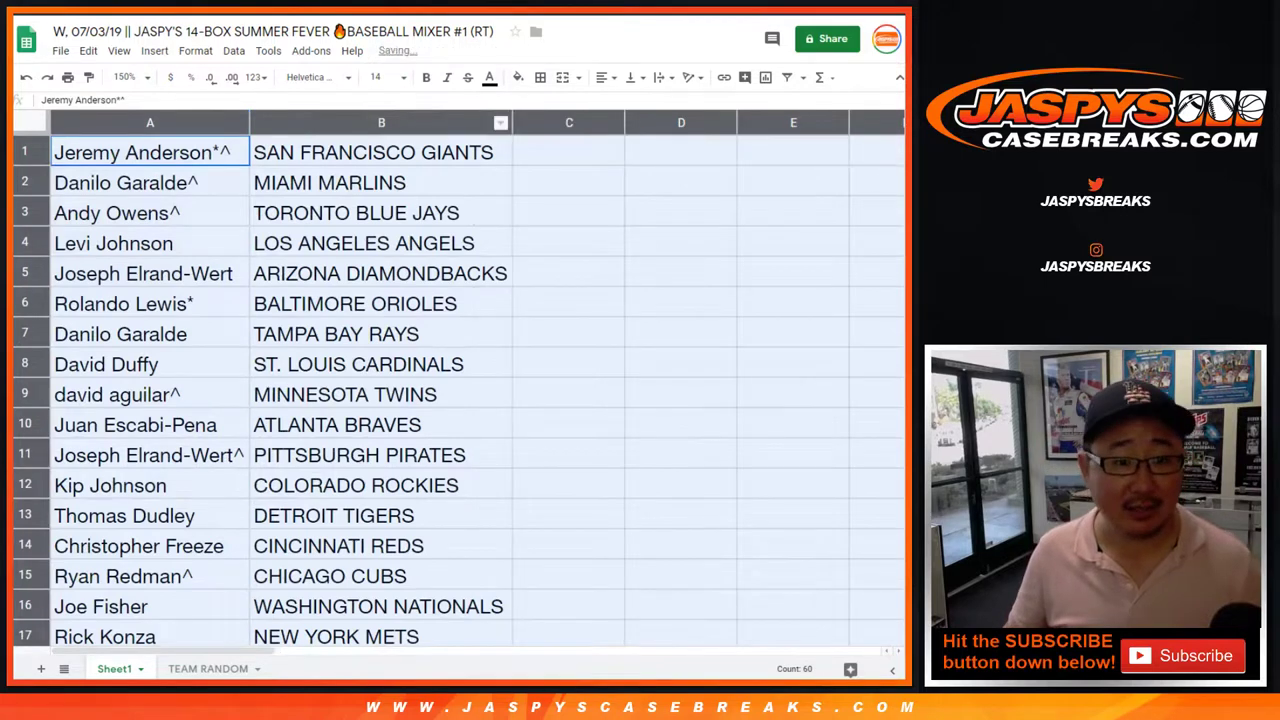
Step: Read through the participant and team pairings one row at a time, from row 2 down to row 30
click(26, 182)
click(28, 213)
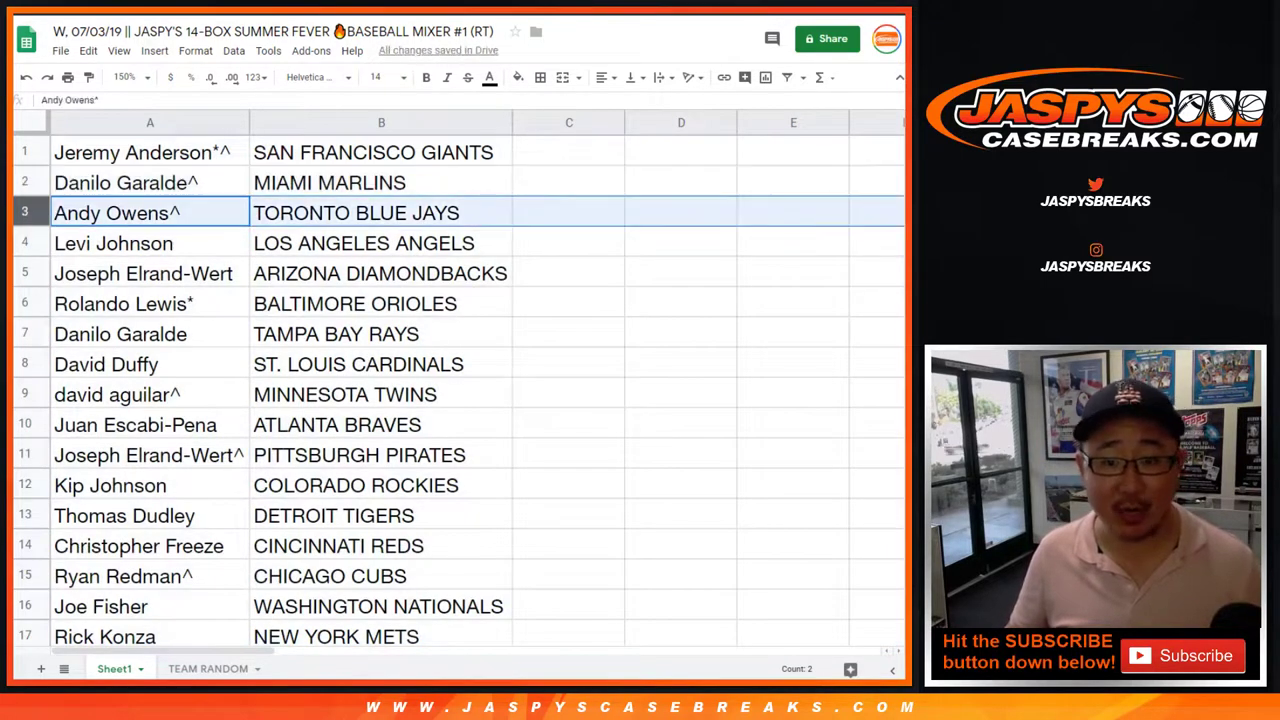
click(28, 245)
click(28, 273)
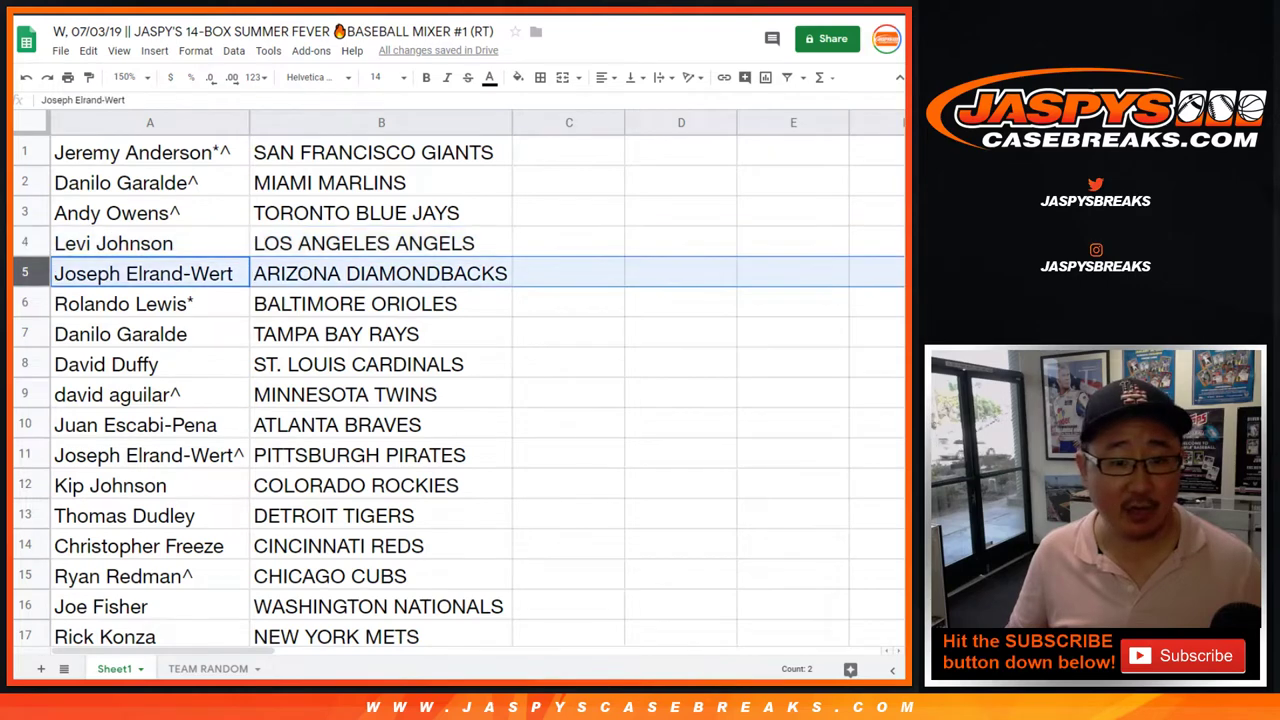
click(28, 303)
click(28, 334)
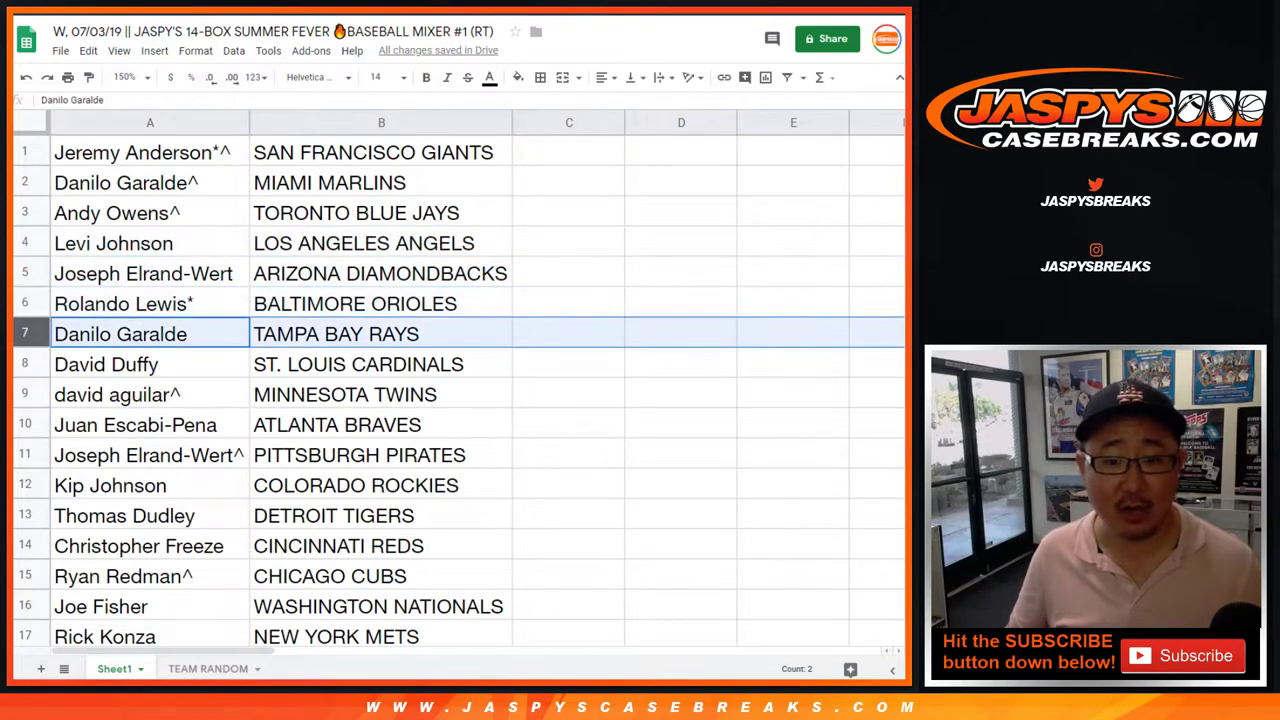
scroll(28, 334, down, 2)
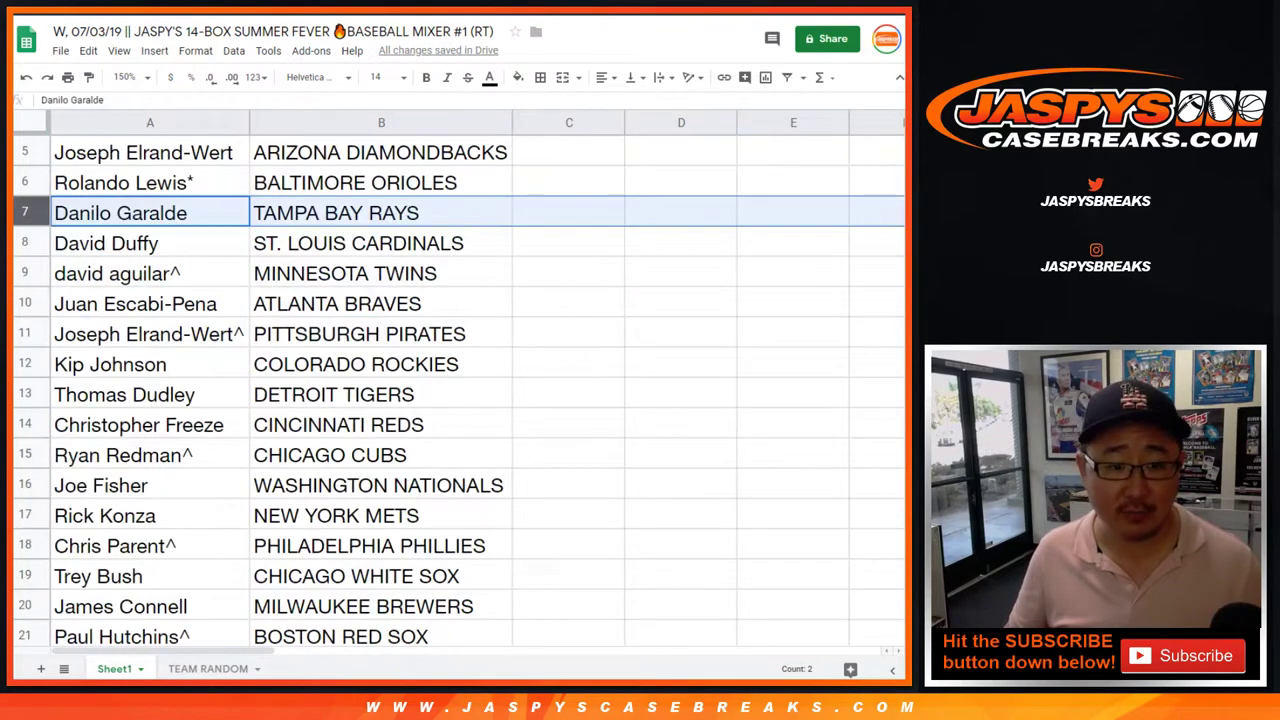
click(28, 243)
click(28, 273)
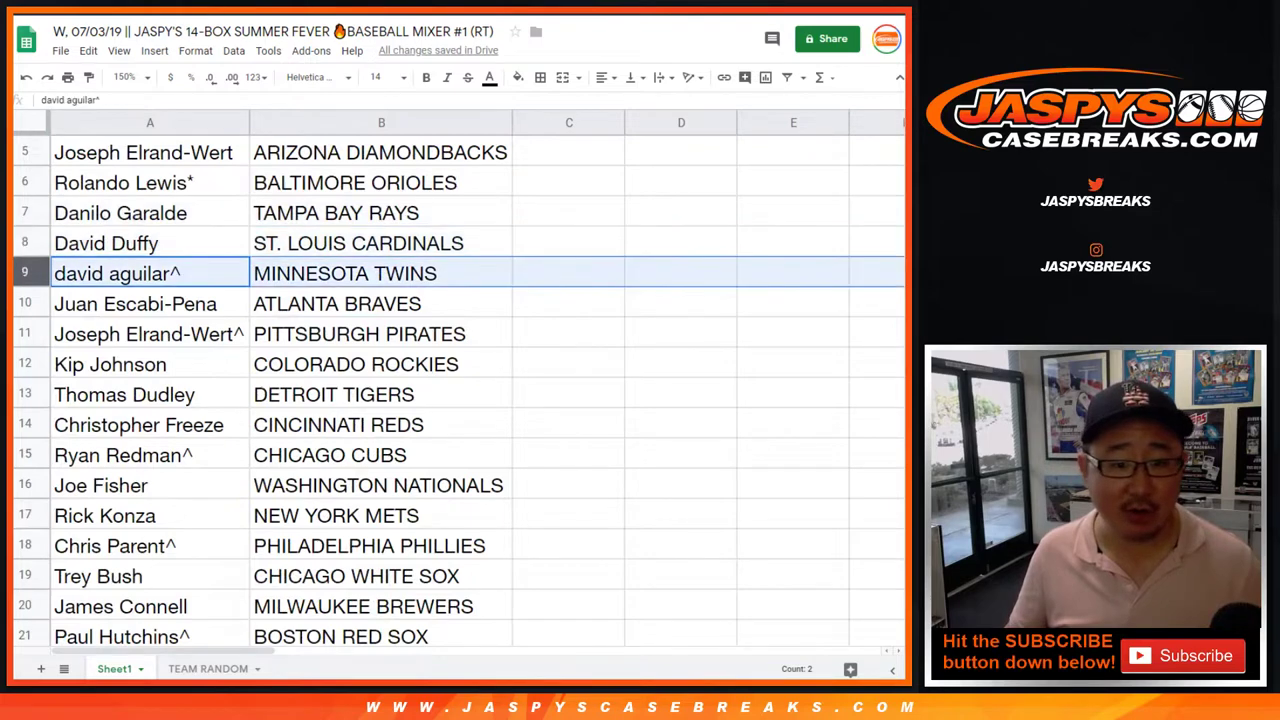
scroll(458, 390, down, 1)
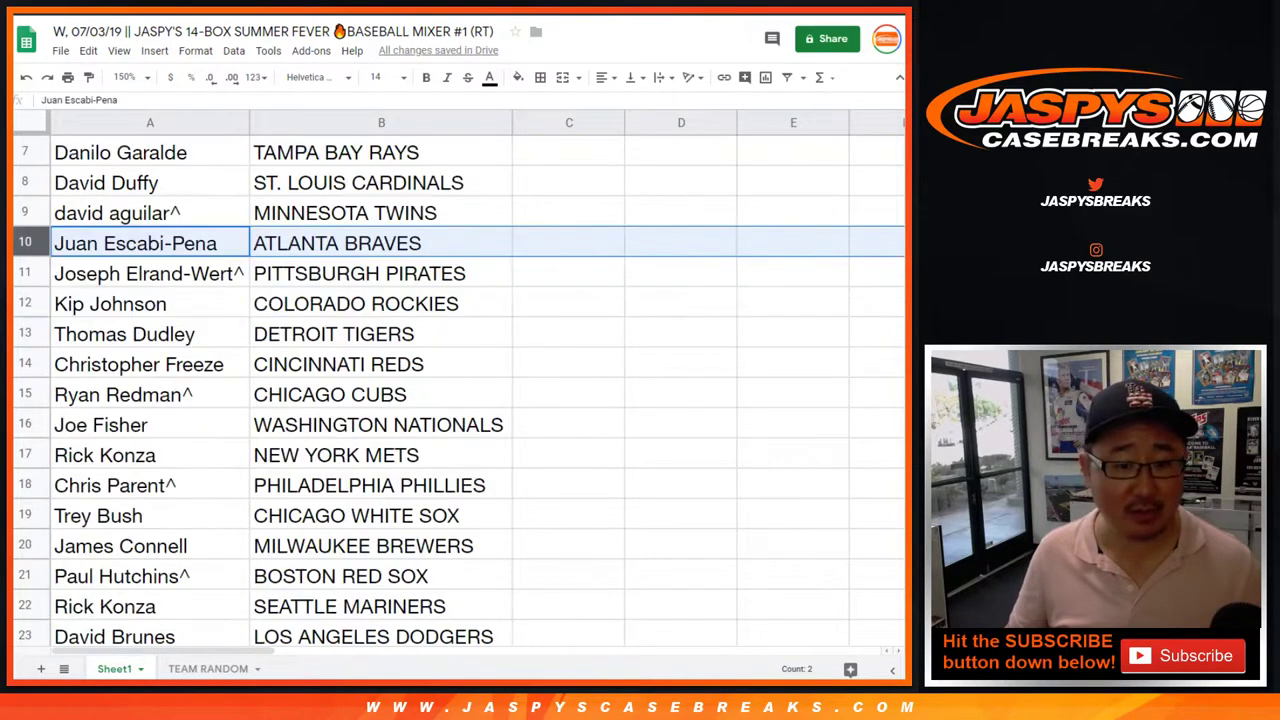
scroll(458, 390, down, 1)
click(26, 213)
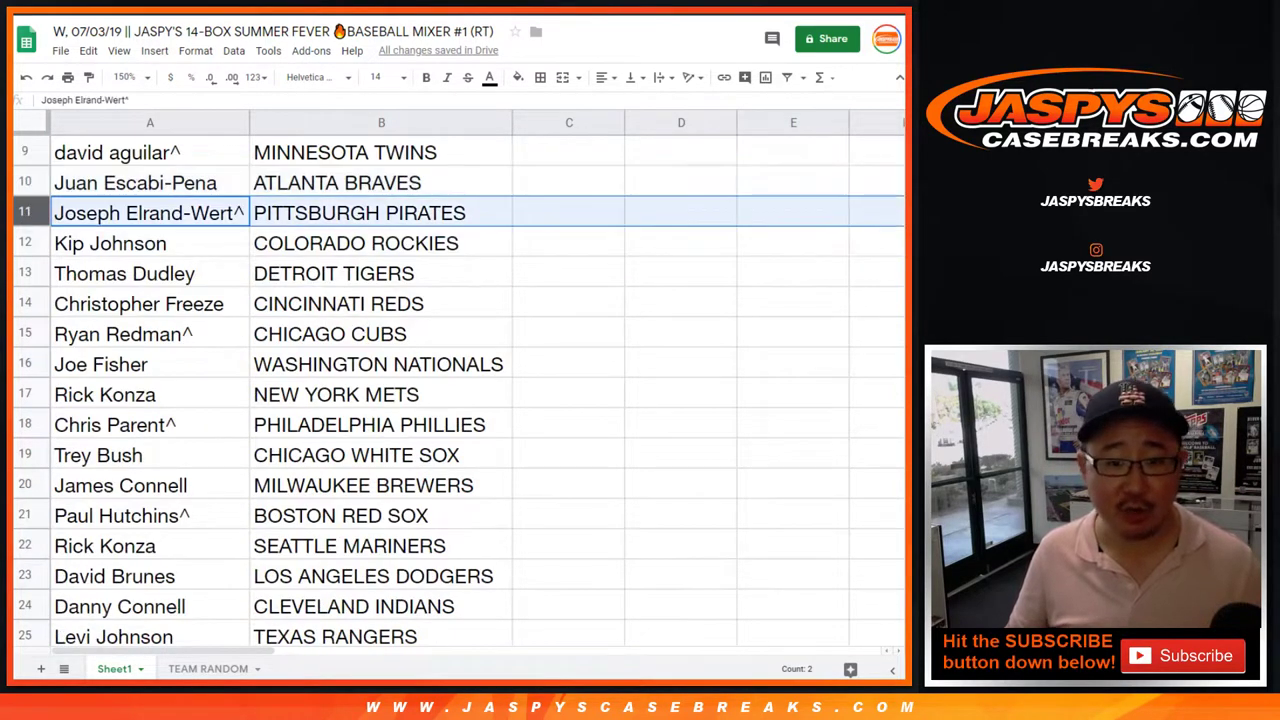
click(26, 243)
click(26, 273)
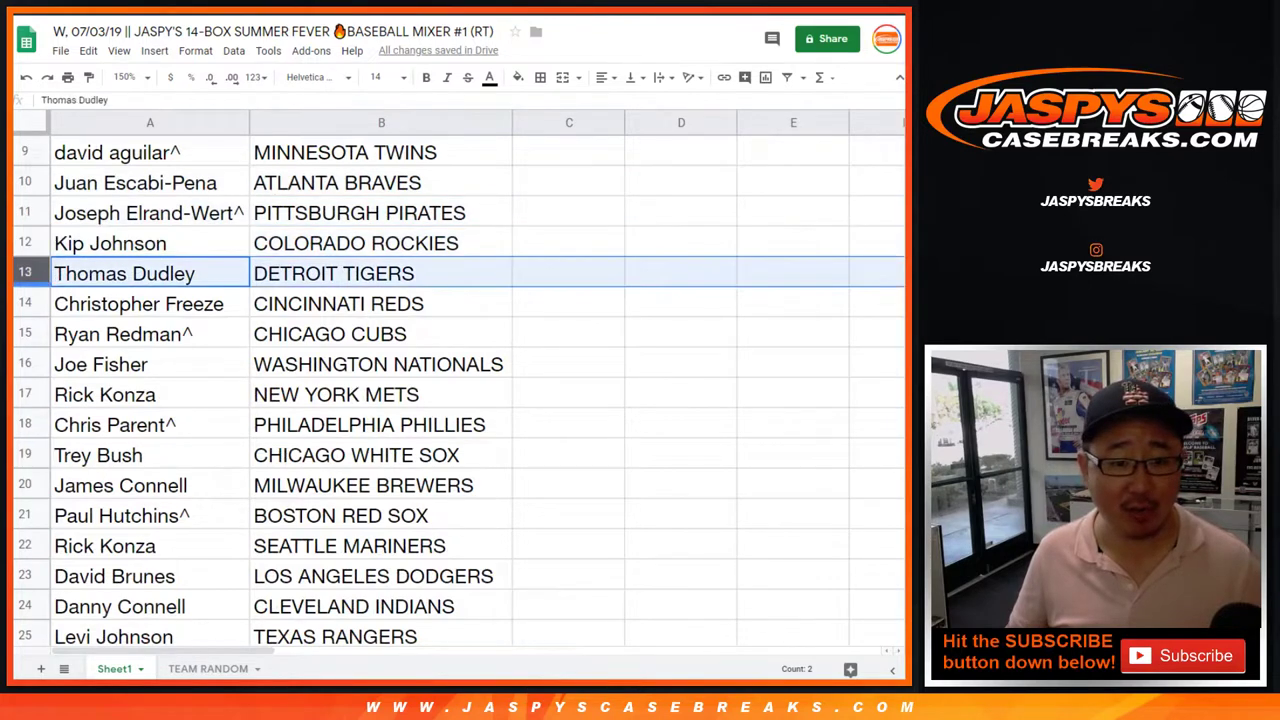
click(26, 304)
click(26, 334)
scroll(458, 390, down, 2)
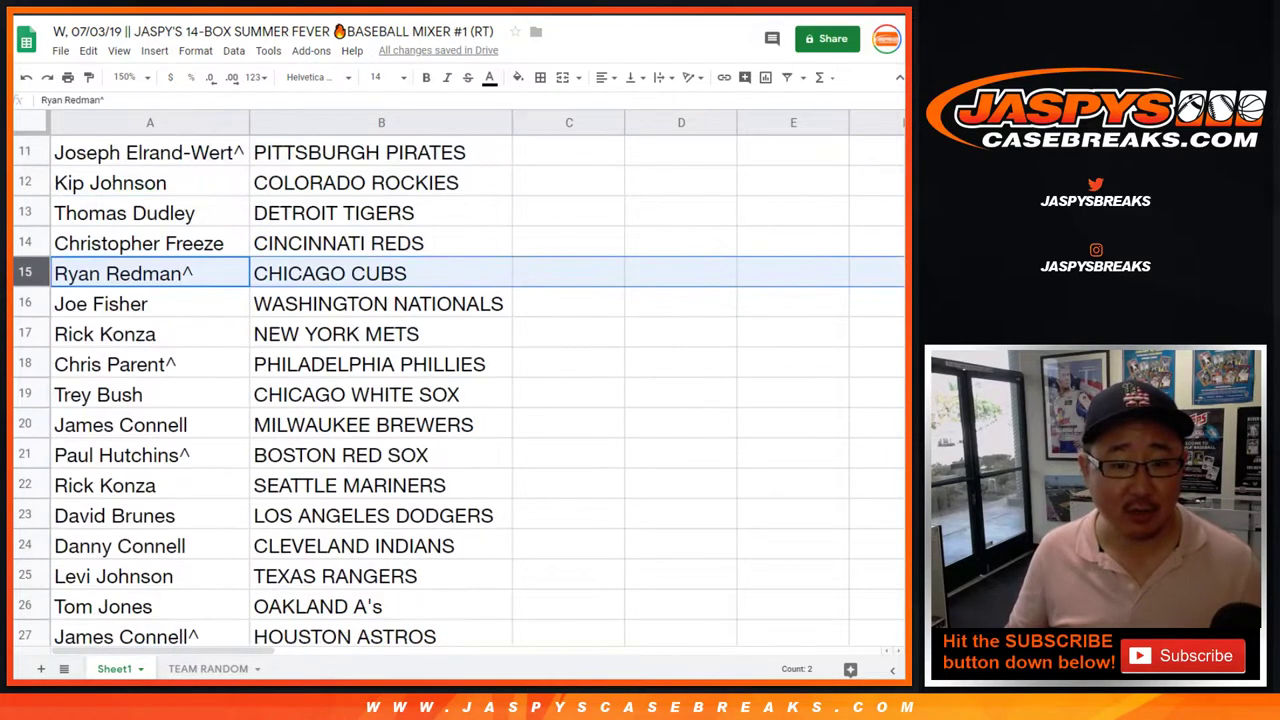
click(26, 243)
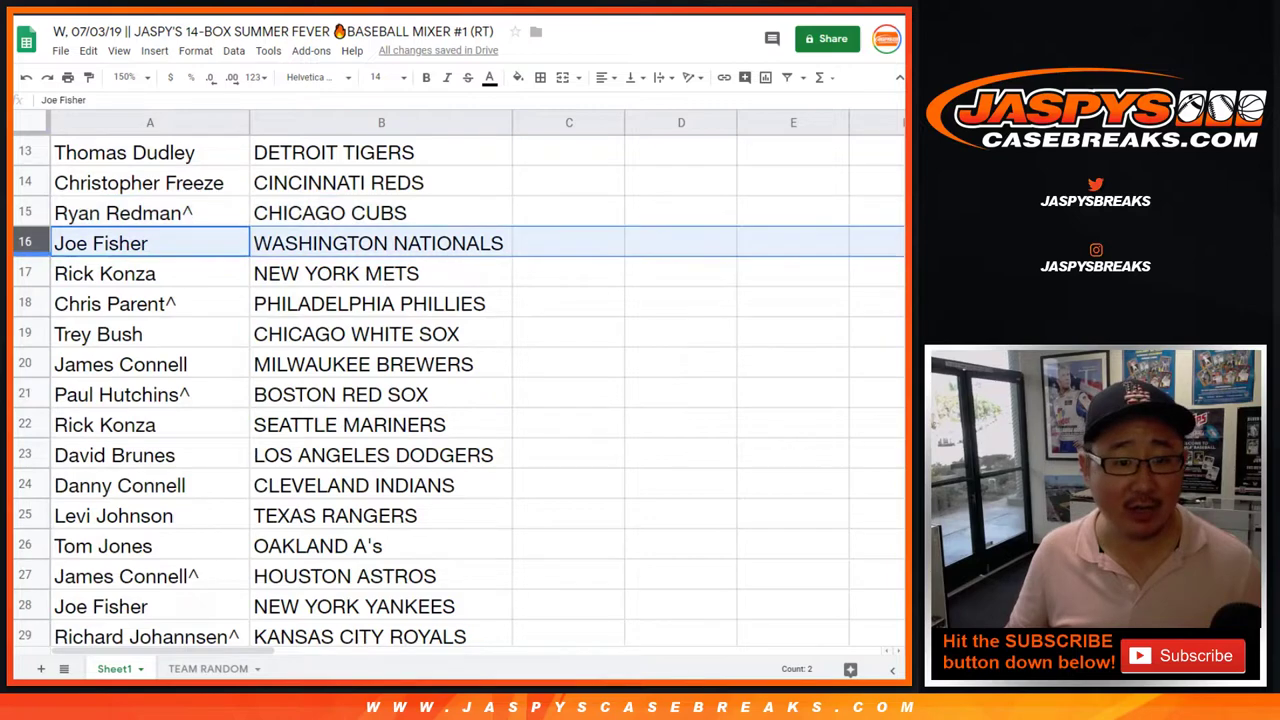
click(26, 273)
click(26, 304)
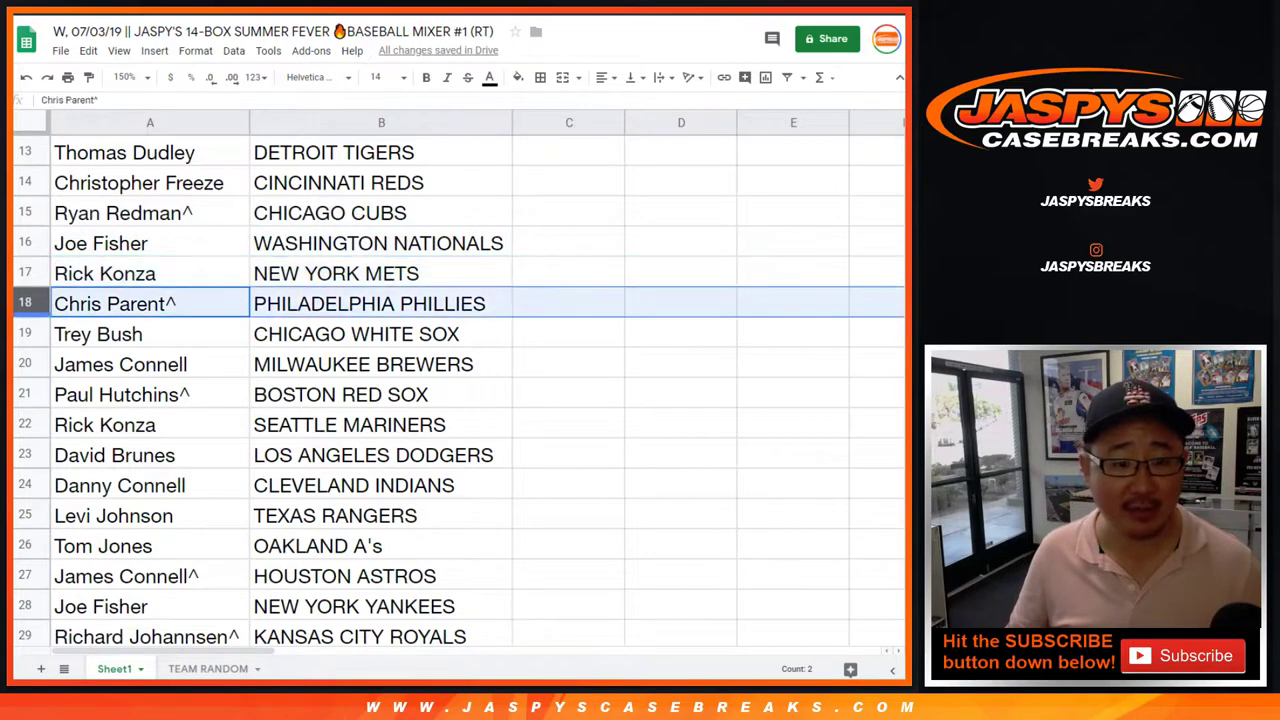
click(25, 334)
scroll(458, 390, down, 2)
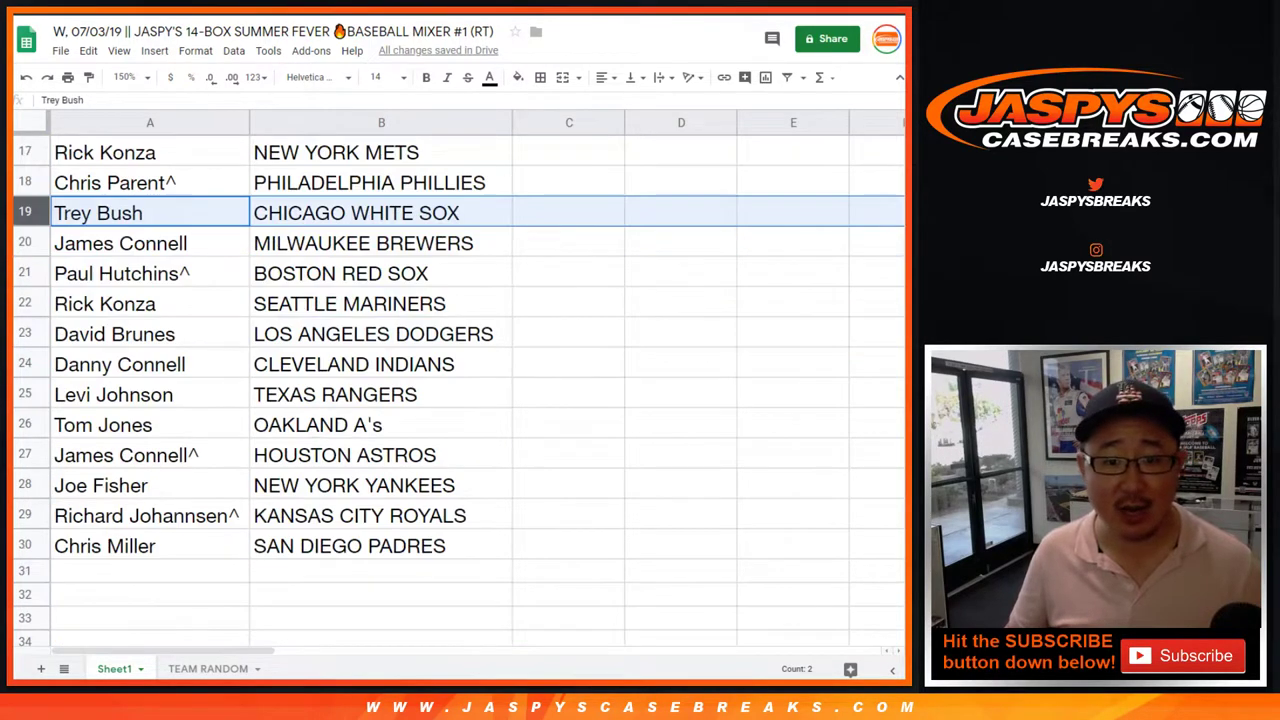
click(25, 243)
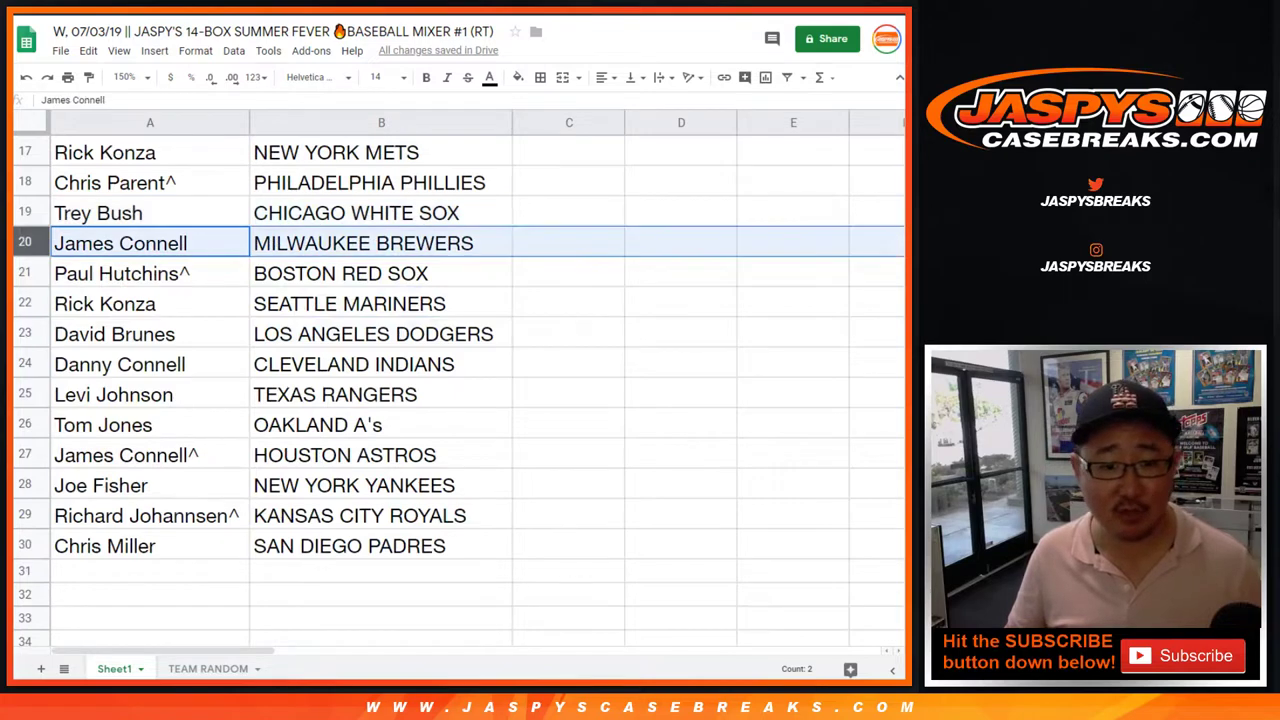
click(25, 273)
click(25, 303)
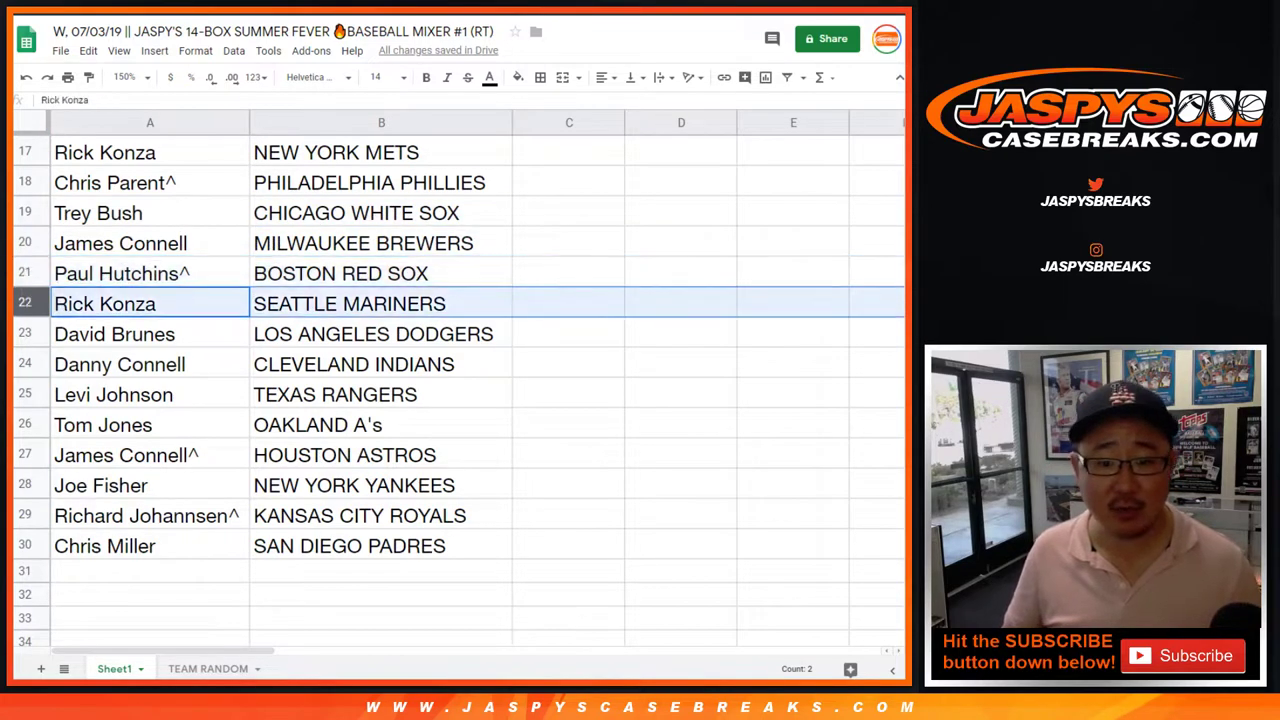
click(25, 333)
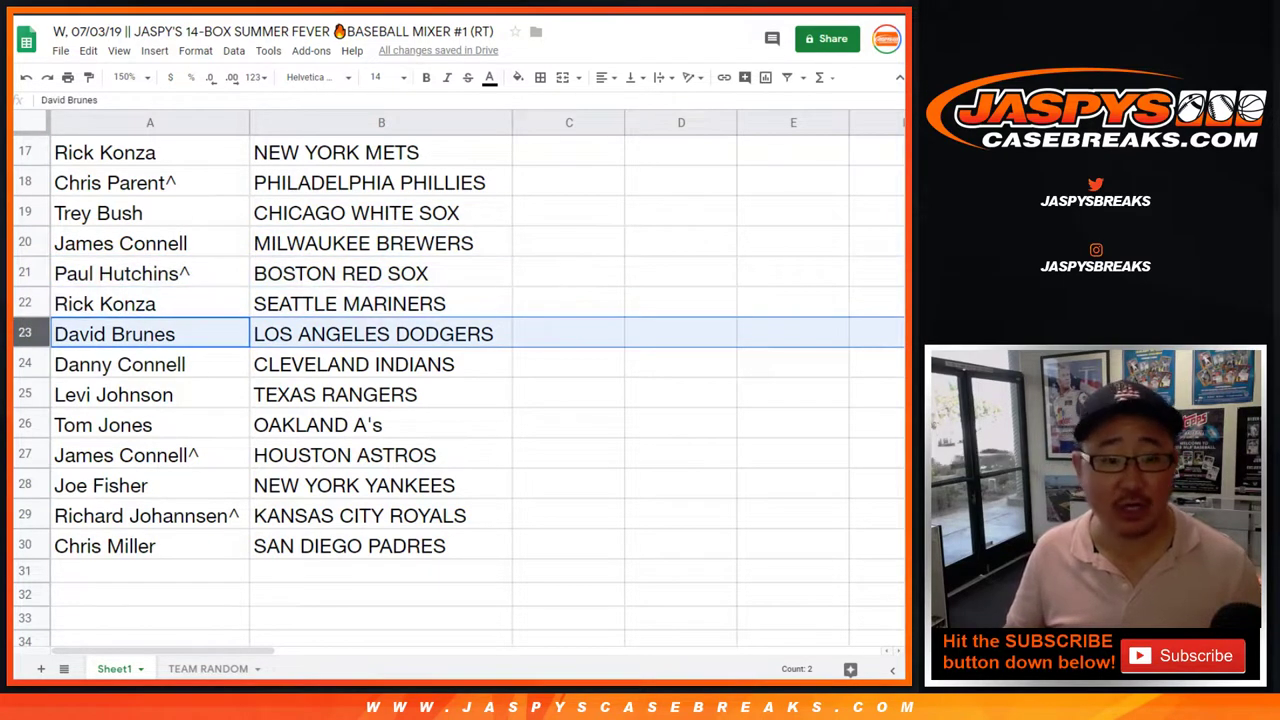
click(25, 364)
click(25, 394)
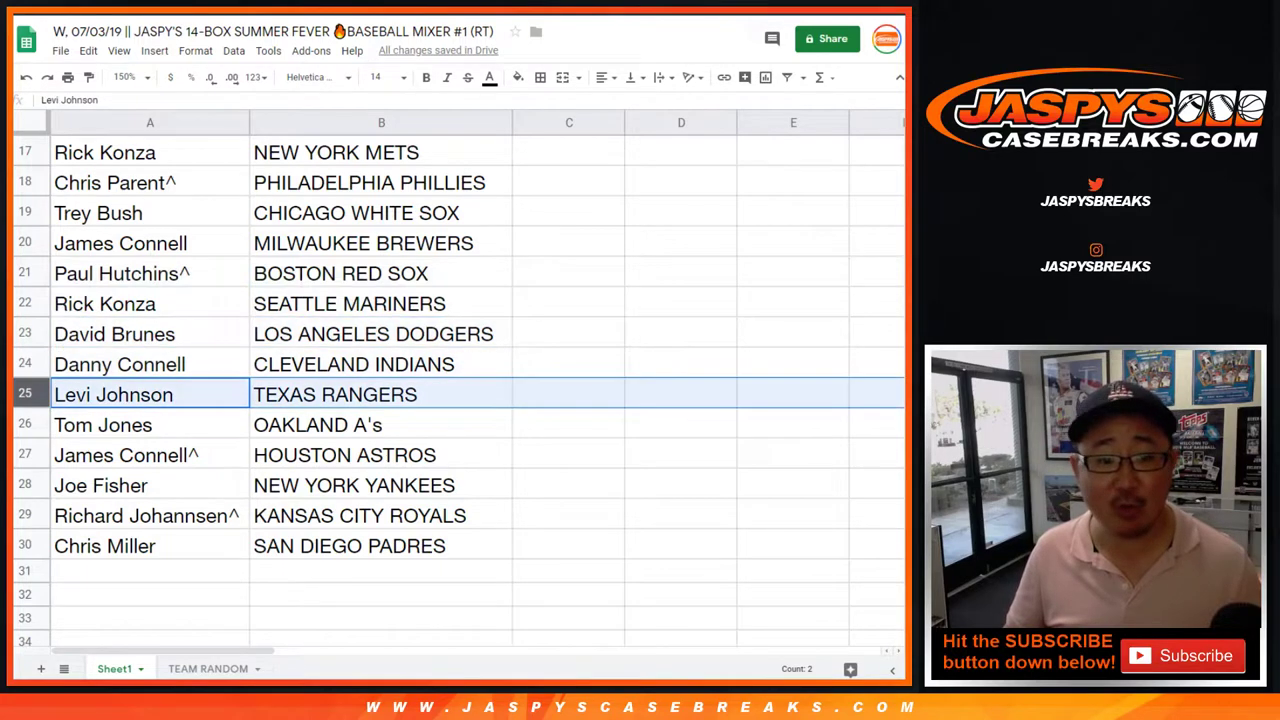
click(25, 425)
click(25, 455)
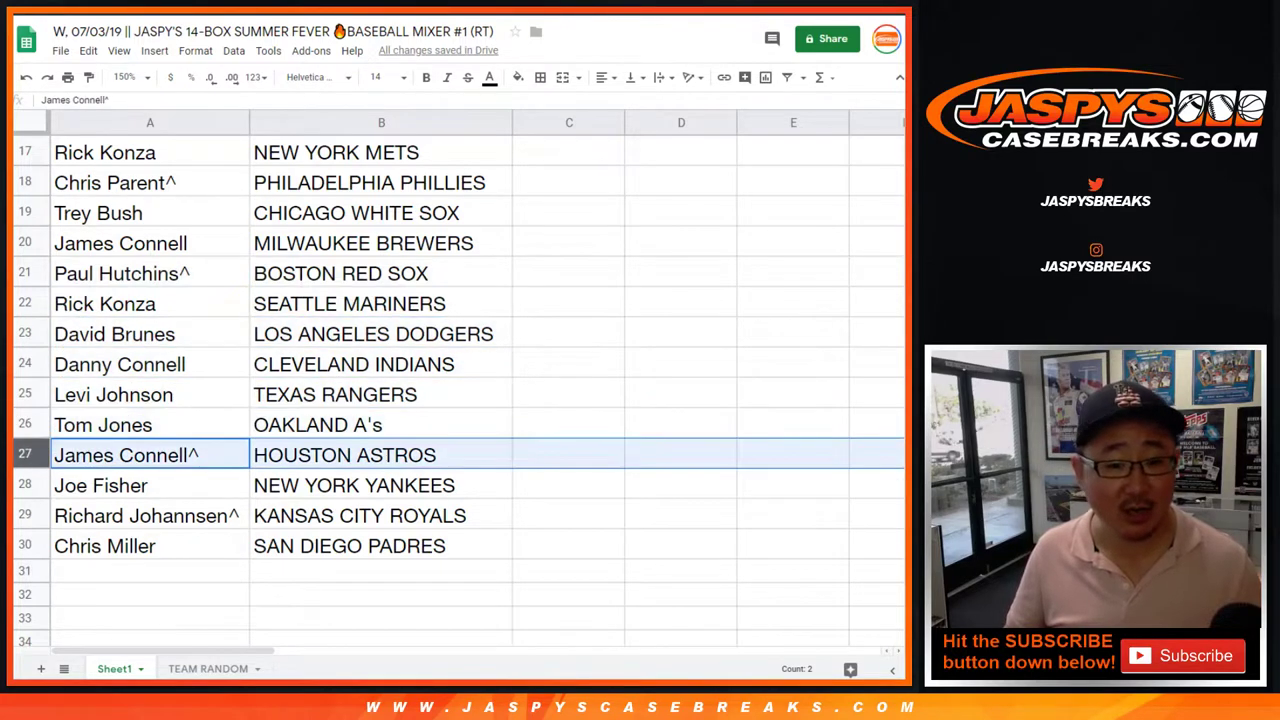
click(25, 485)
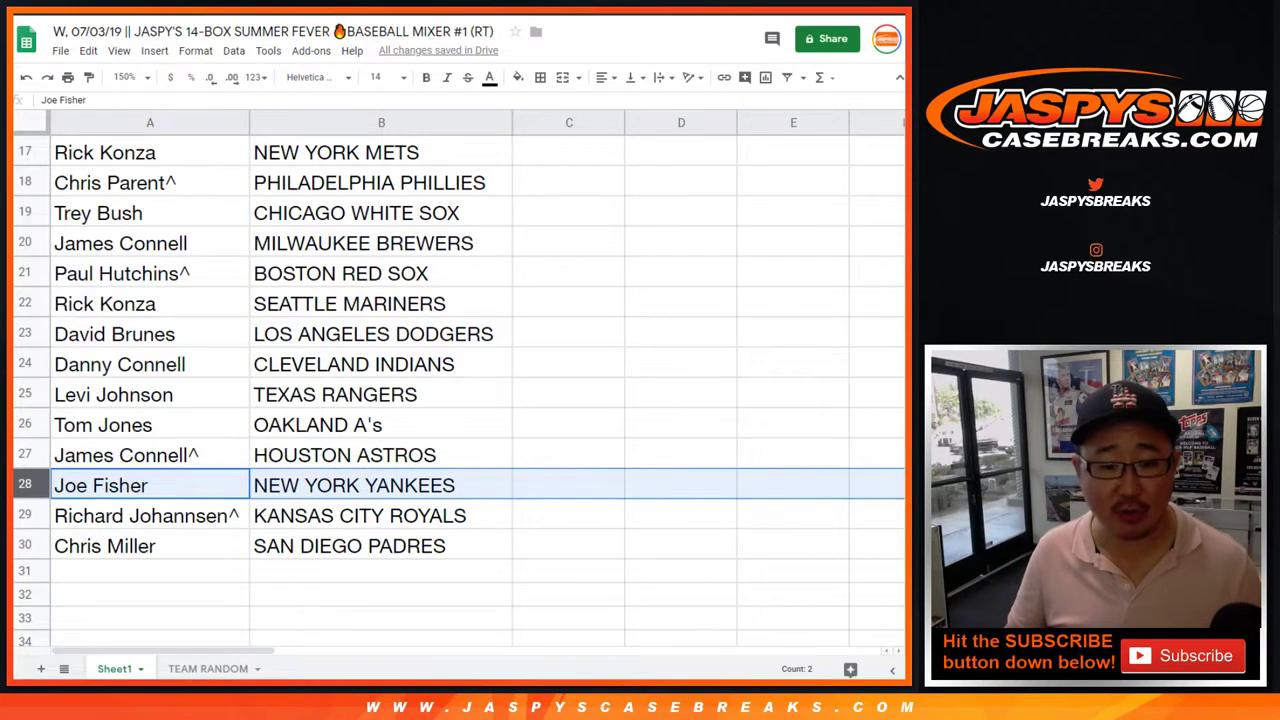
click(25, 515)
click(25, 545)
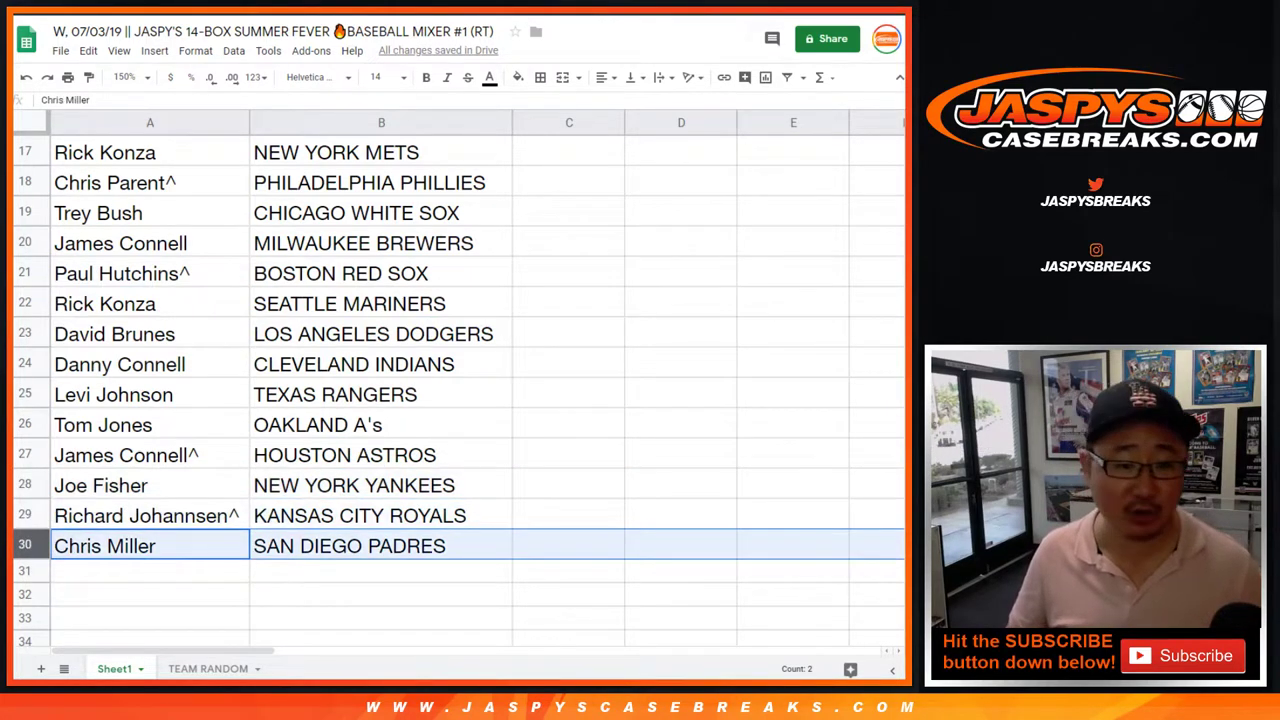
Step: Set the sheet zoom to 87% and sort the whole sheet by the team names in column B, A to Z
scroll(458, 380, up, 5)
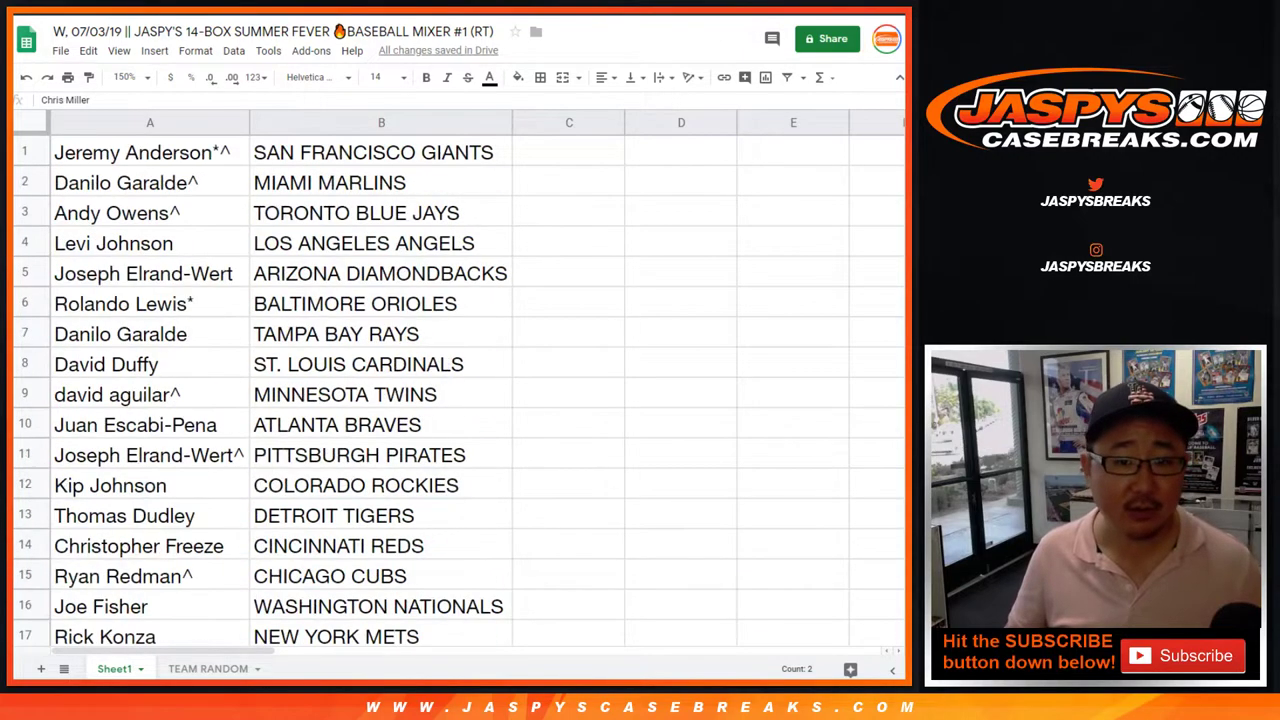
click(125, 77)
text(87)
key(Return)
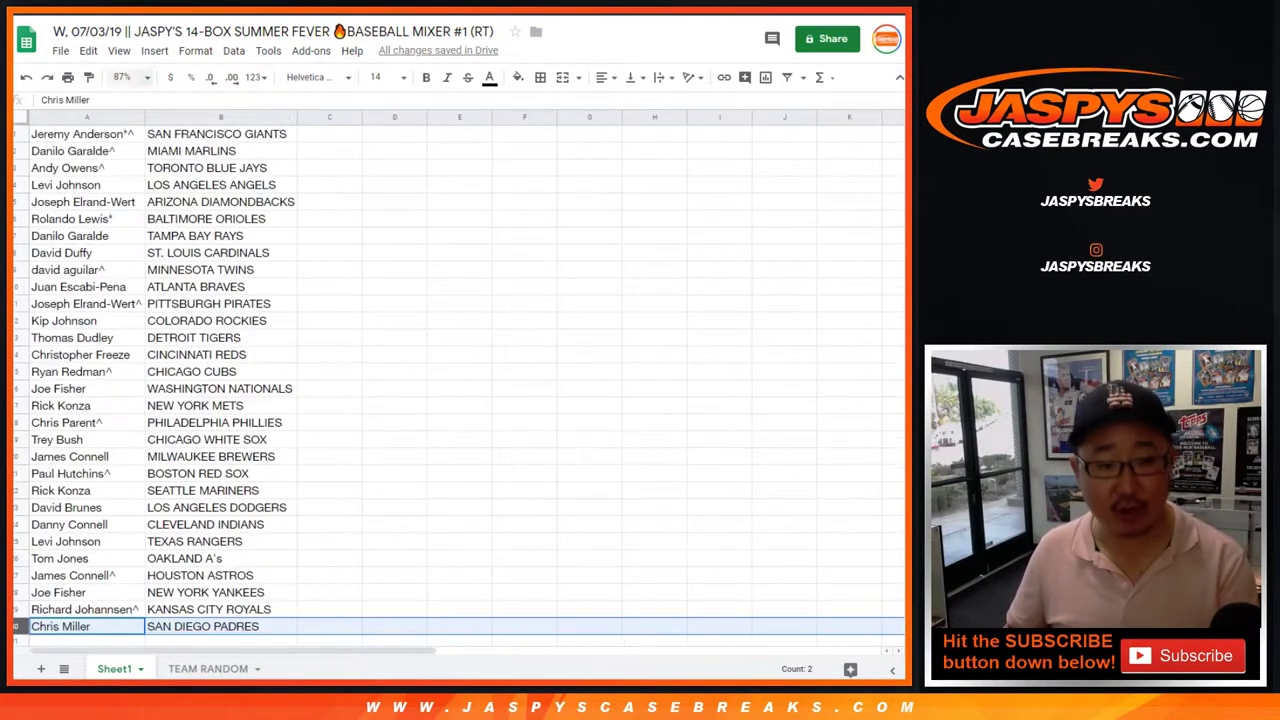
click(221, 117)
click(234, 50)
click(270, 81)
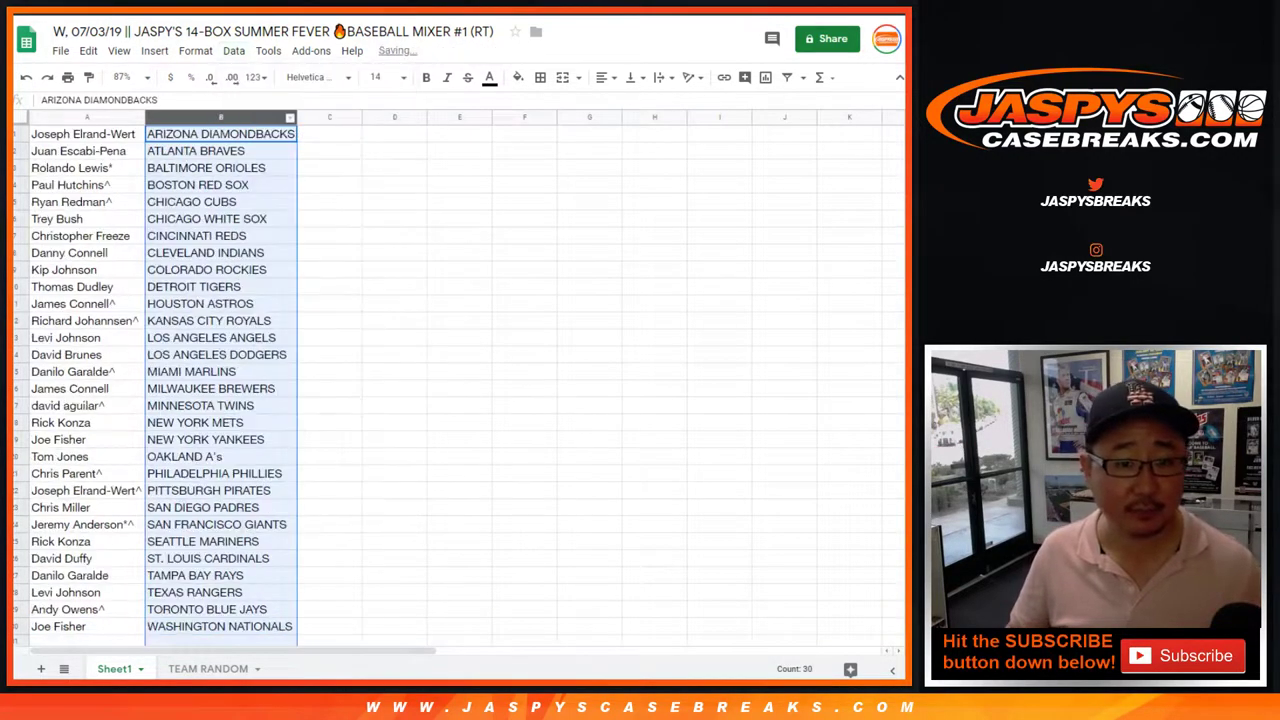
Step: Add borders to all cells of the name and team table in A1:B30 and center its text horizontally
key(ctrl+a)
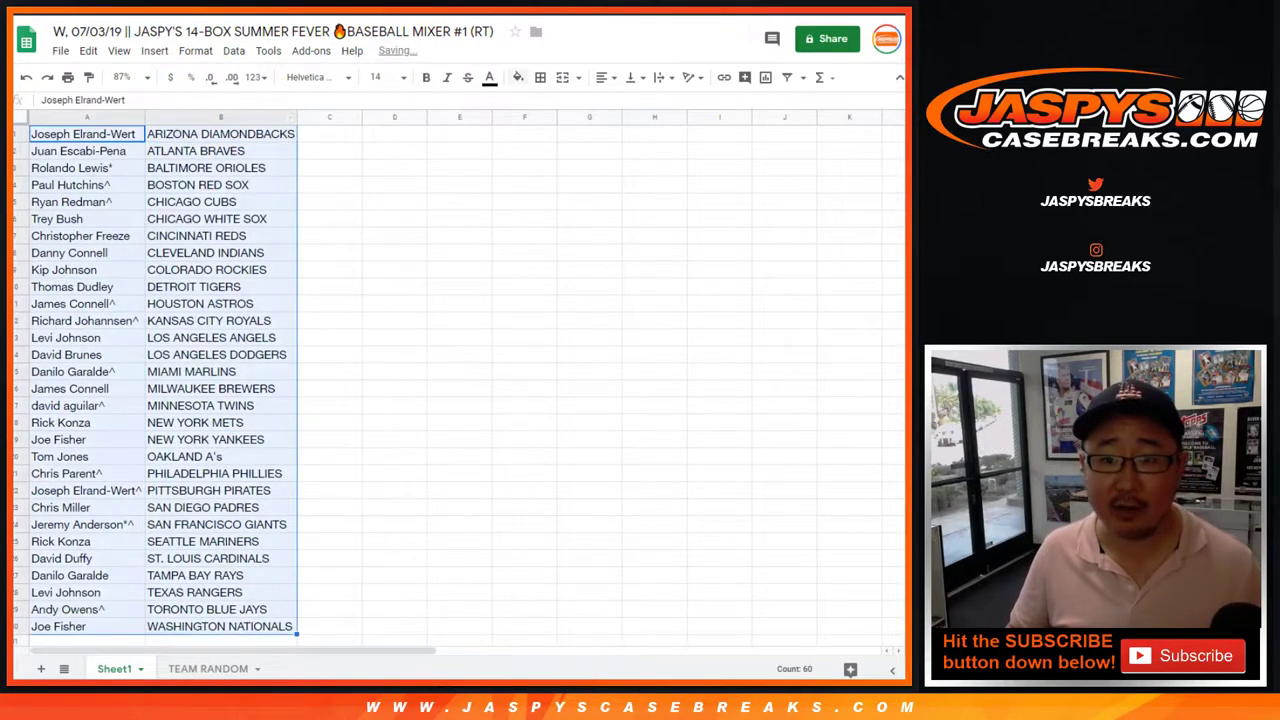
click(540, 77)
click(546, 106)
key(ctrl+shift+e)
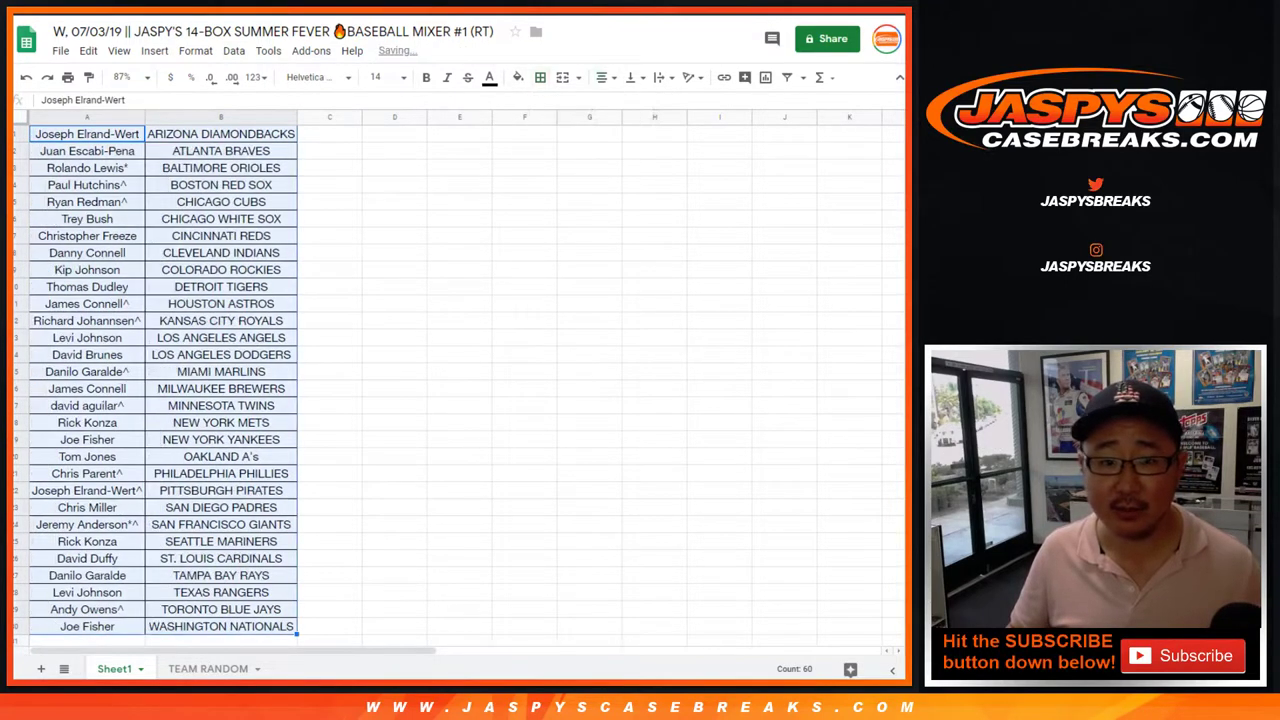
Step: Switch to the baseball mixer's product page and review the list of boxes included in the break
key(ctrl+Tab)
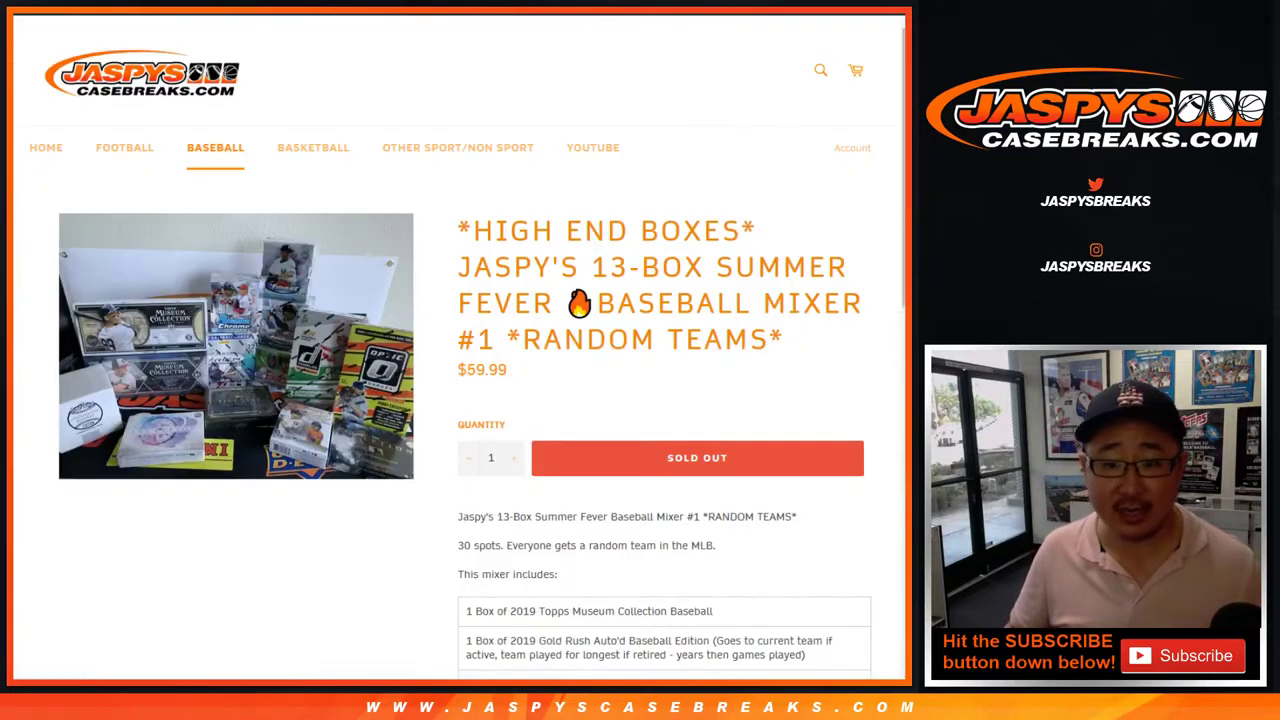
scroll(460, 350, down, 4)
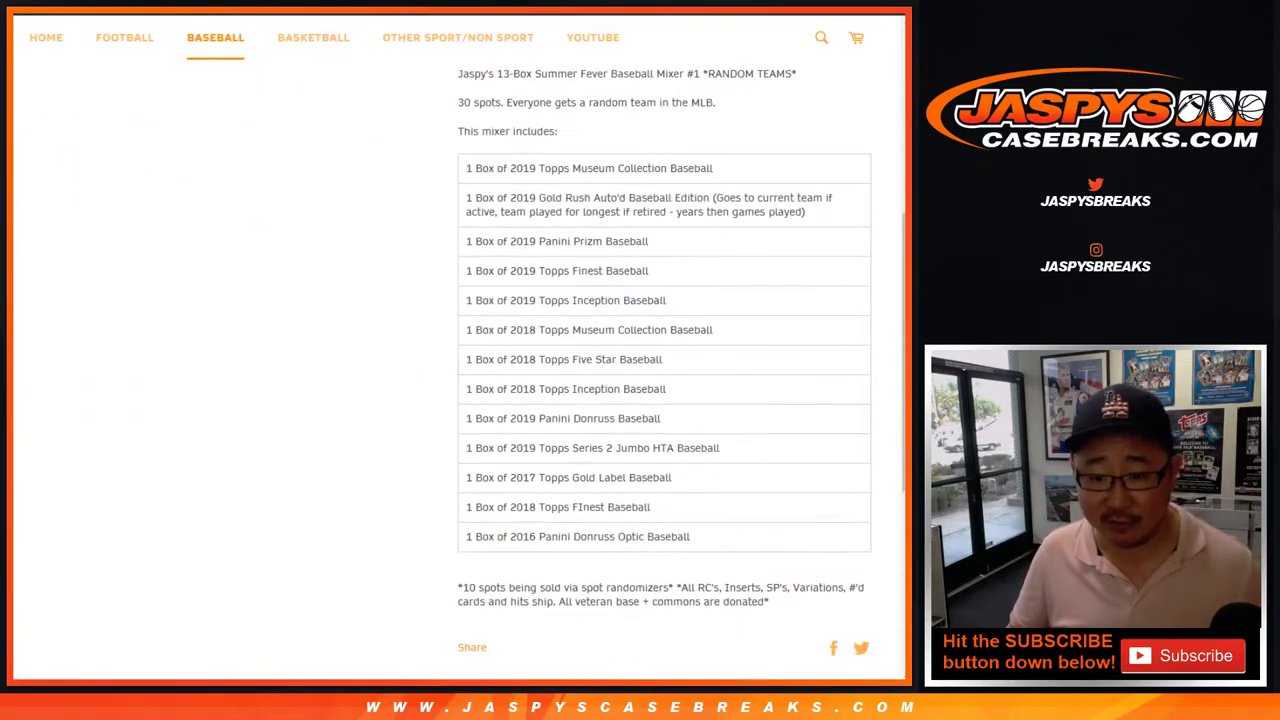
drag(510, 536, 593, 536)
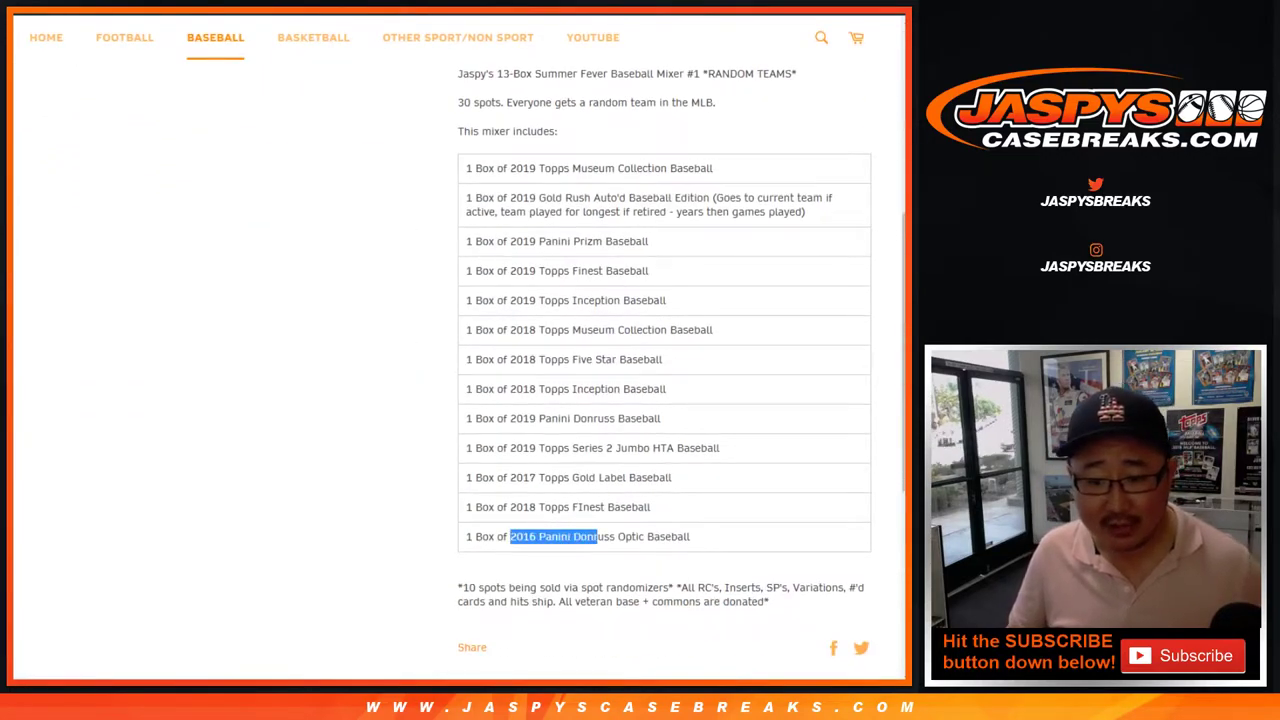
drag(502, 477, 588, 477)
drag(510, 507, 580, 507)
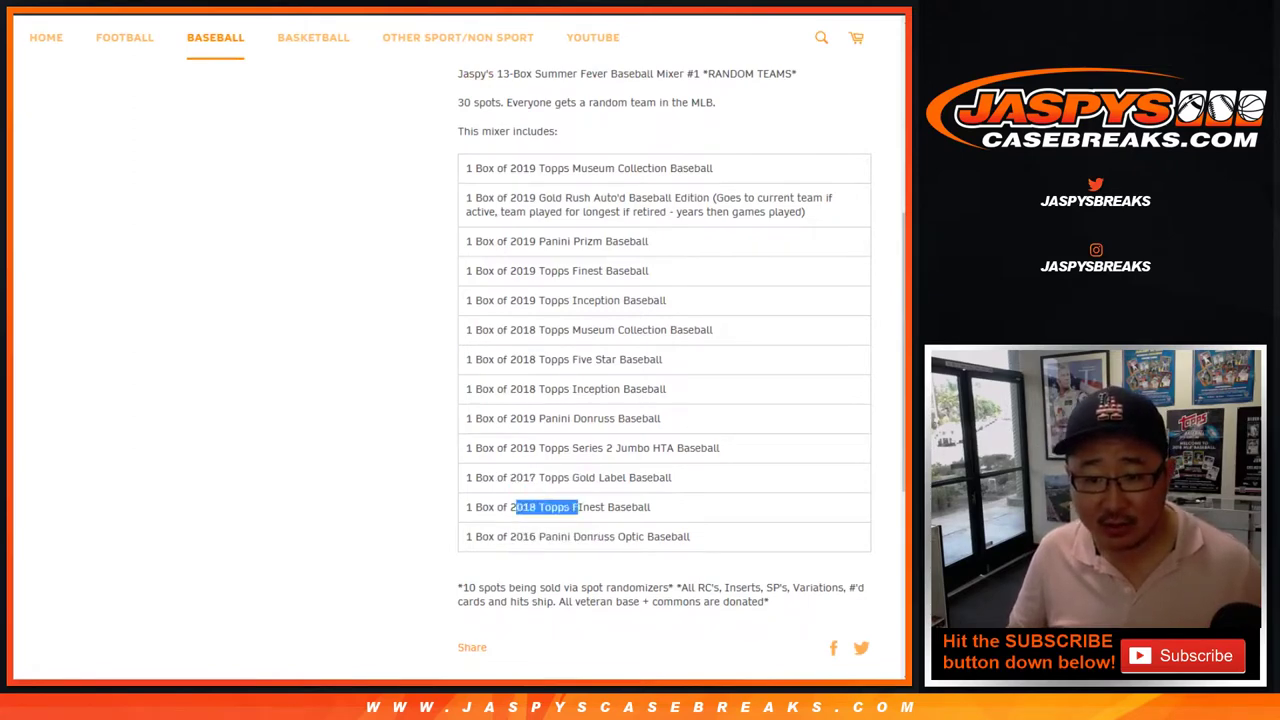
drag(510, 389, 590, 389)
drag(530, 359, 596, 359)
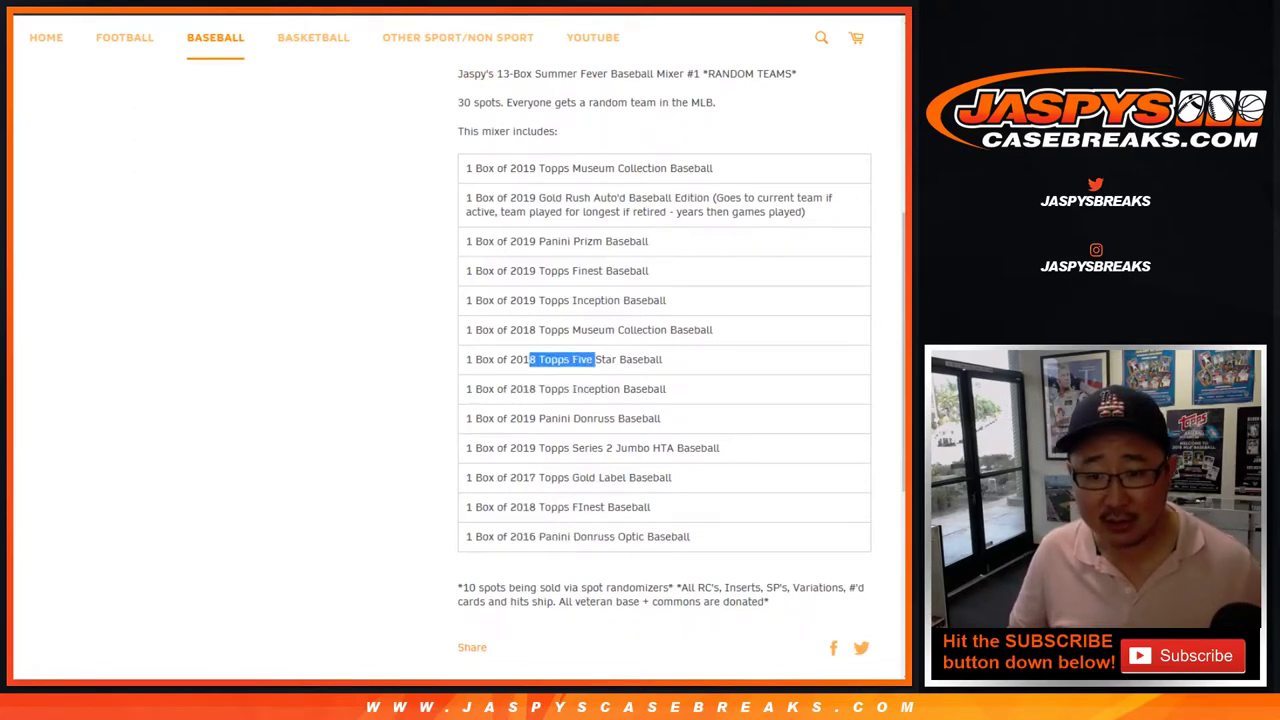
drag(536, 329, 512, 168)
click(512, 168)
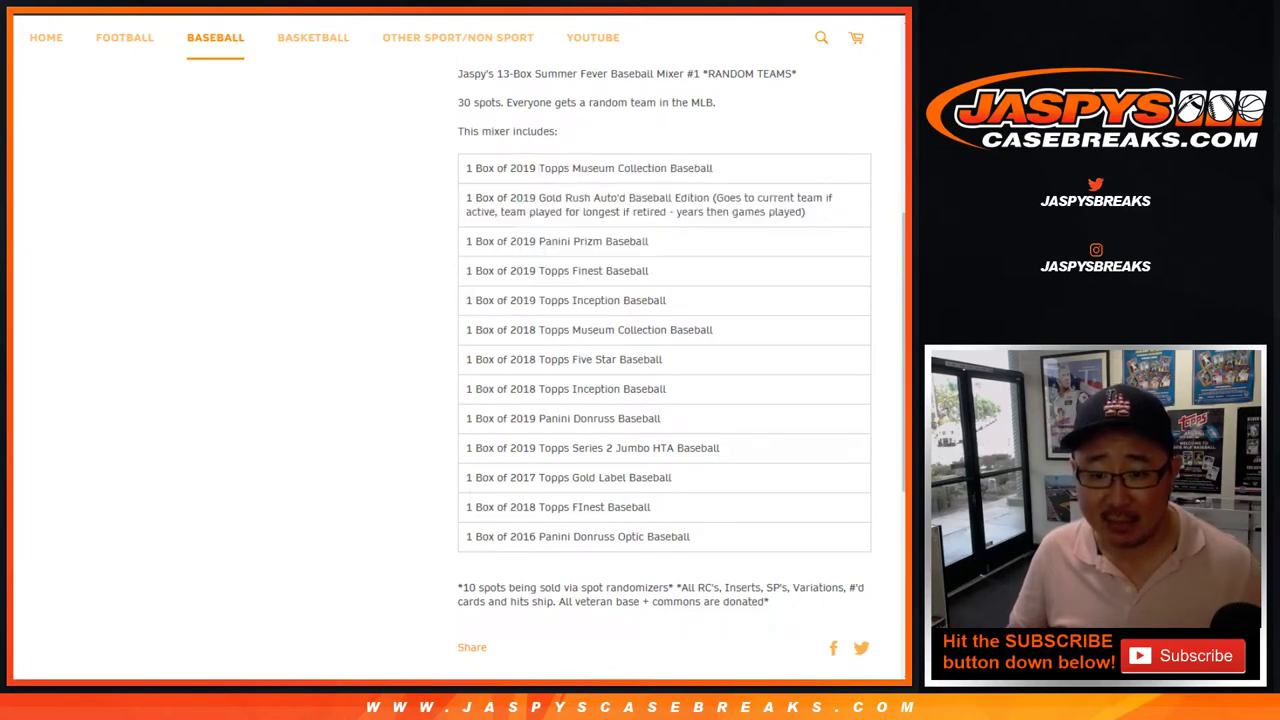
drag(509, 448, 673, 448)
click(673, 448)
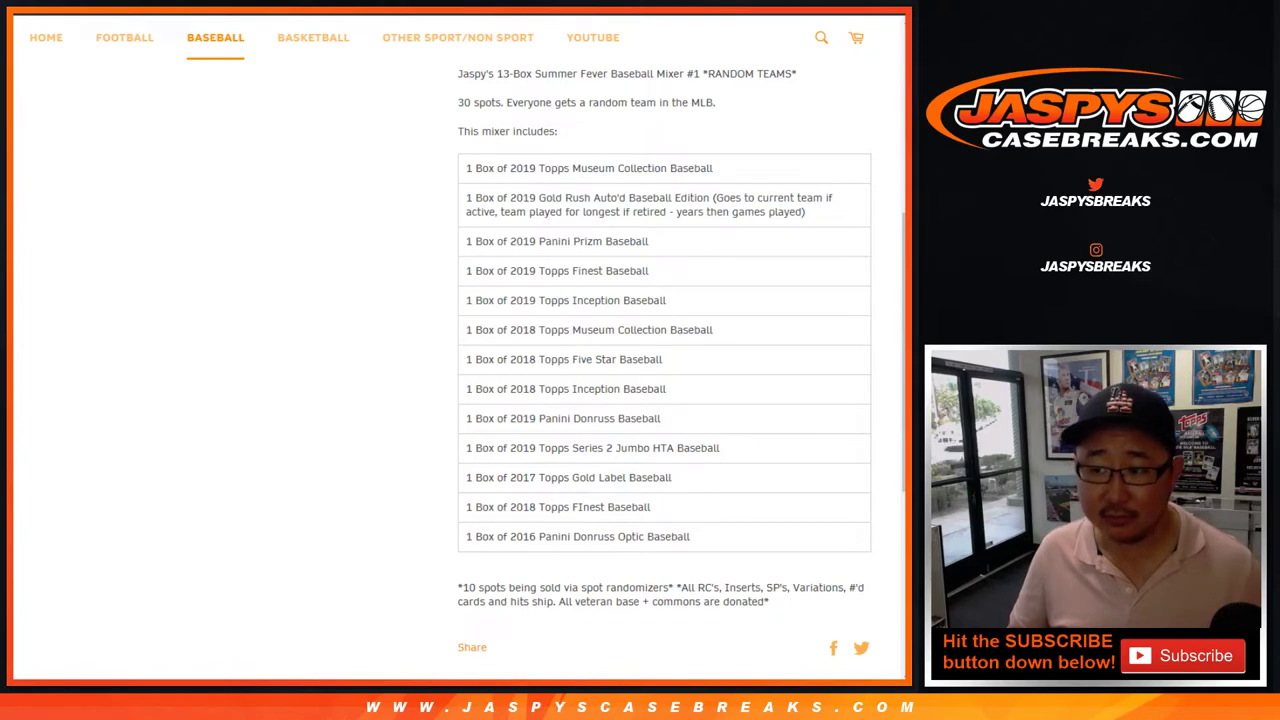
Step: Return from the product page to the pairings spreadsheet and select the empty cell C1 beside the table
scroll(664, 420, up, 2)
scroll(450, 360, up, 3)
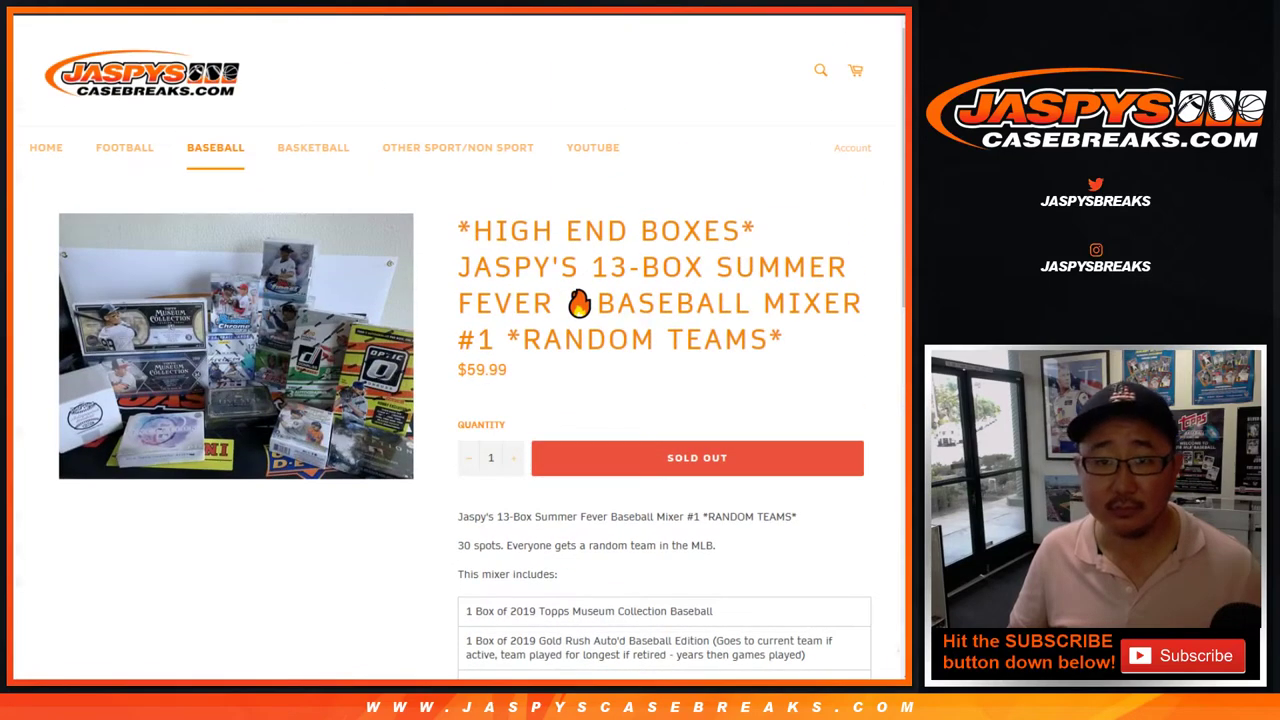
key(ctrl+Tab)
click(330, 134)
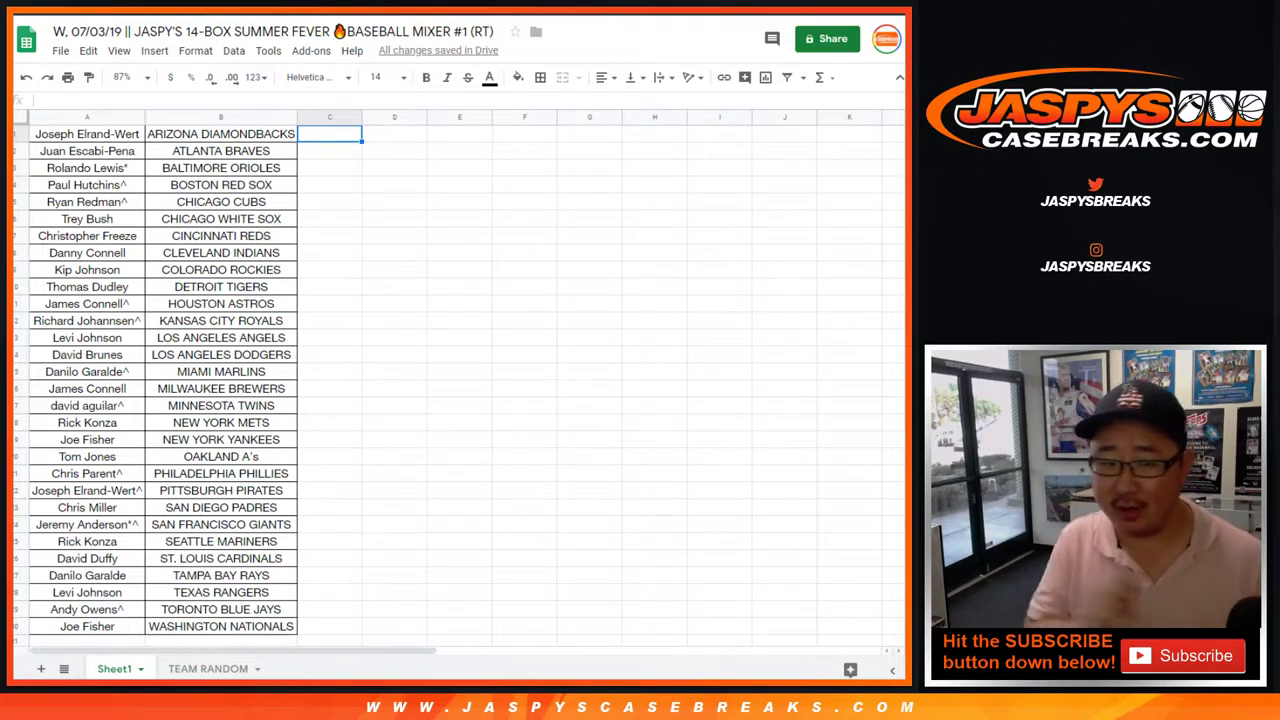
Step: Move the Oakland A's participant name from A20 to C20 and the Baltimore Orioles participant name from A3 to C3
click(87, 134)
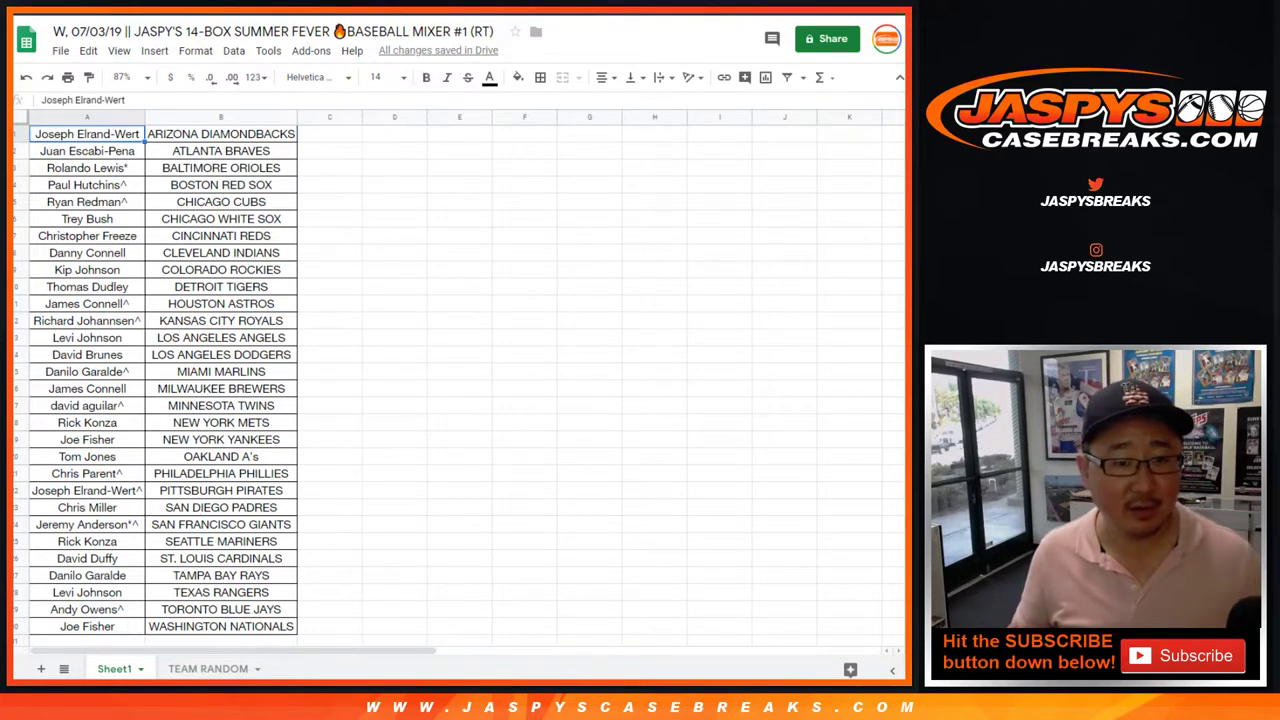
click(87, 457)
key(ctrl+x)
click(330, 457)
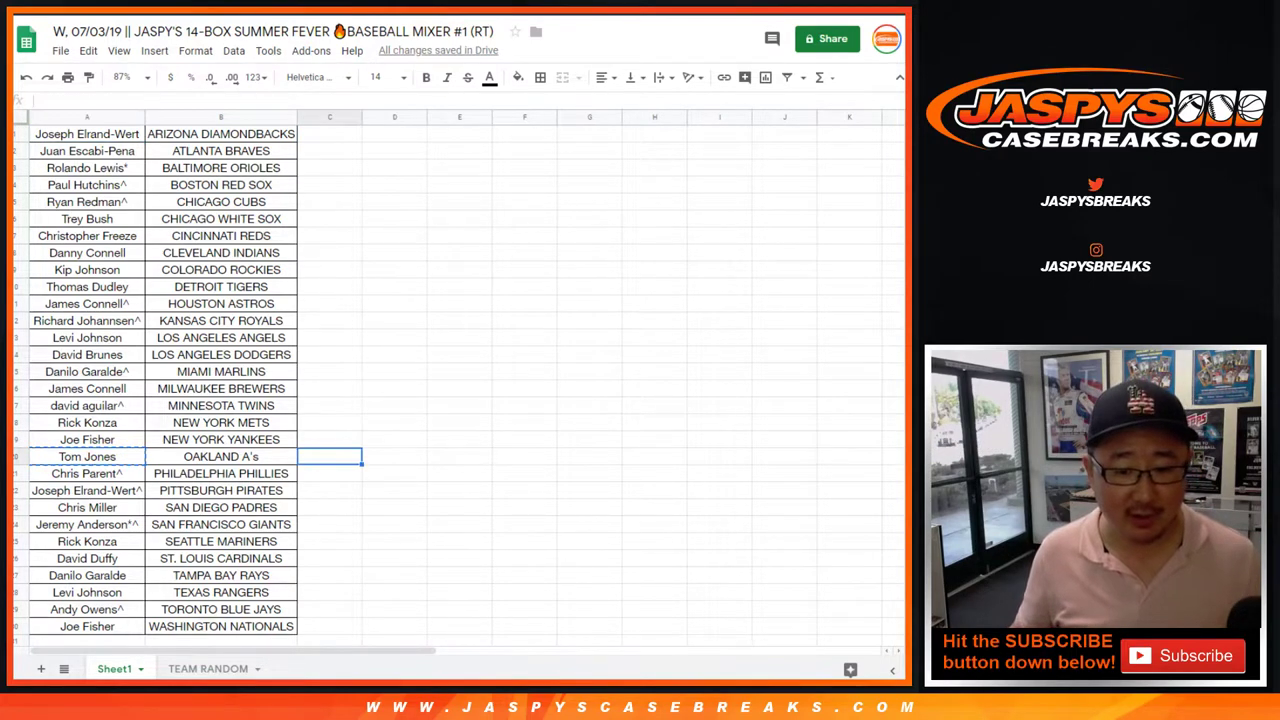
key(ctrl+v)
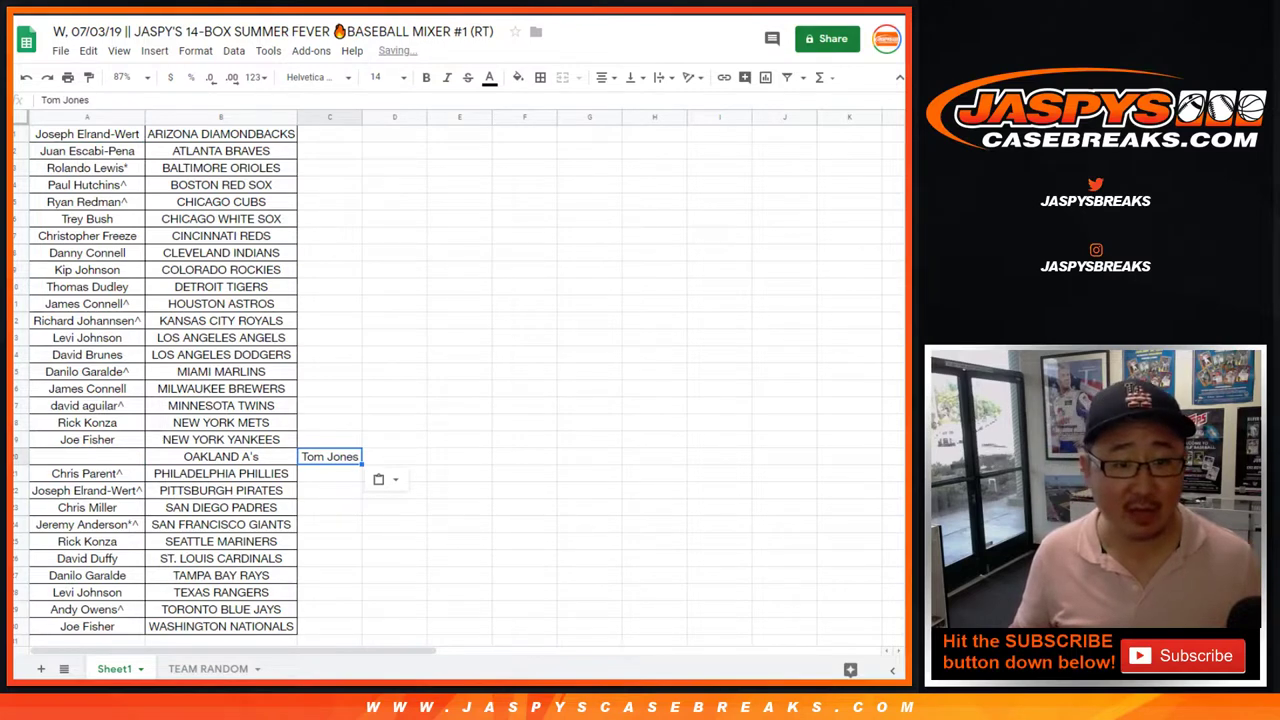
click(87, 168)
key(ctrl+x)
click(330, 168)
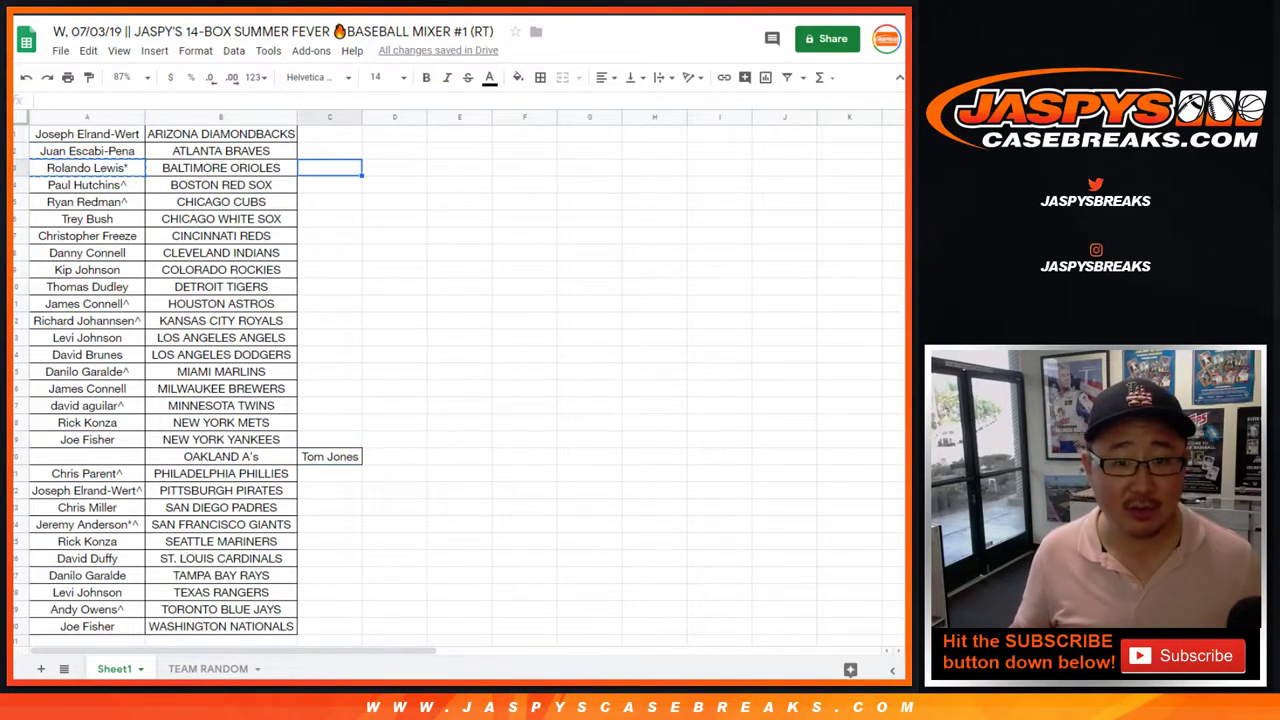
key(ctrl+v)
Step: Move the participant name in C20 to A3 and append "-T" to the BALTIMORE ORIOLES entry in B3
click(329, 456)
key(ctrl+x)
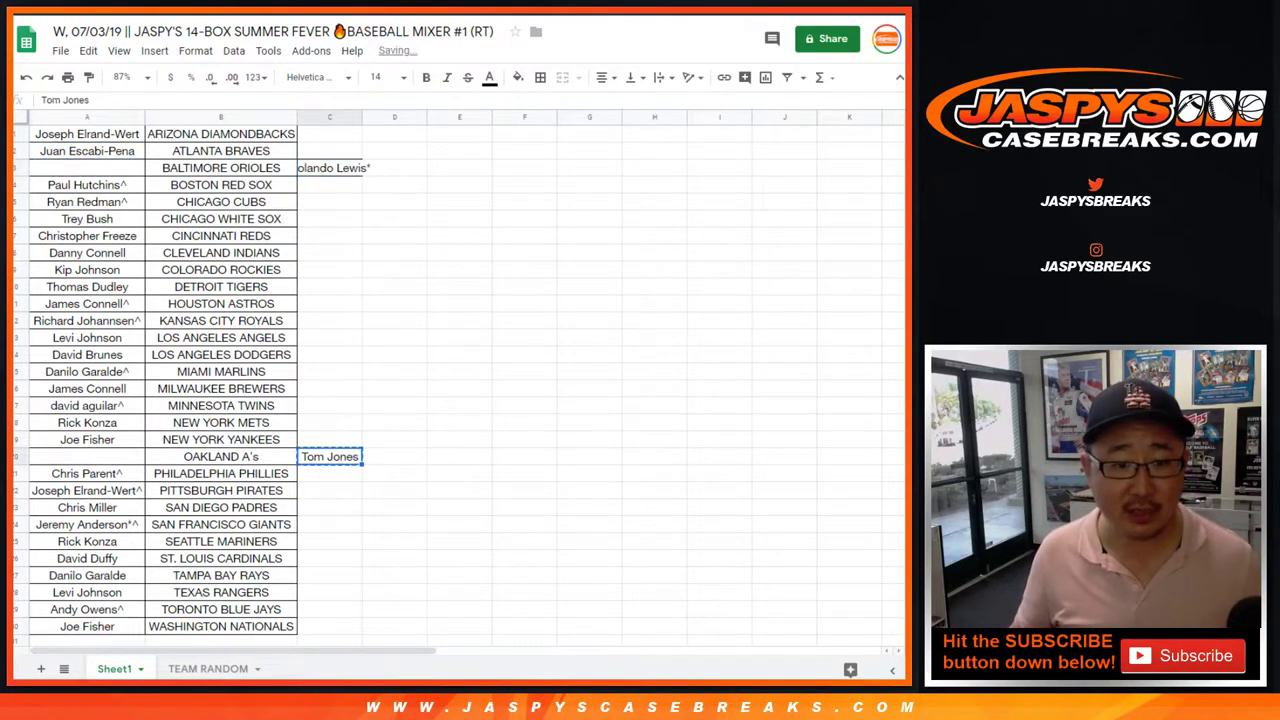
click(87, 167)
key(ctrl+v)
click(221, 167)
key(Return)
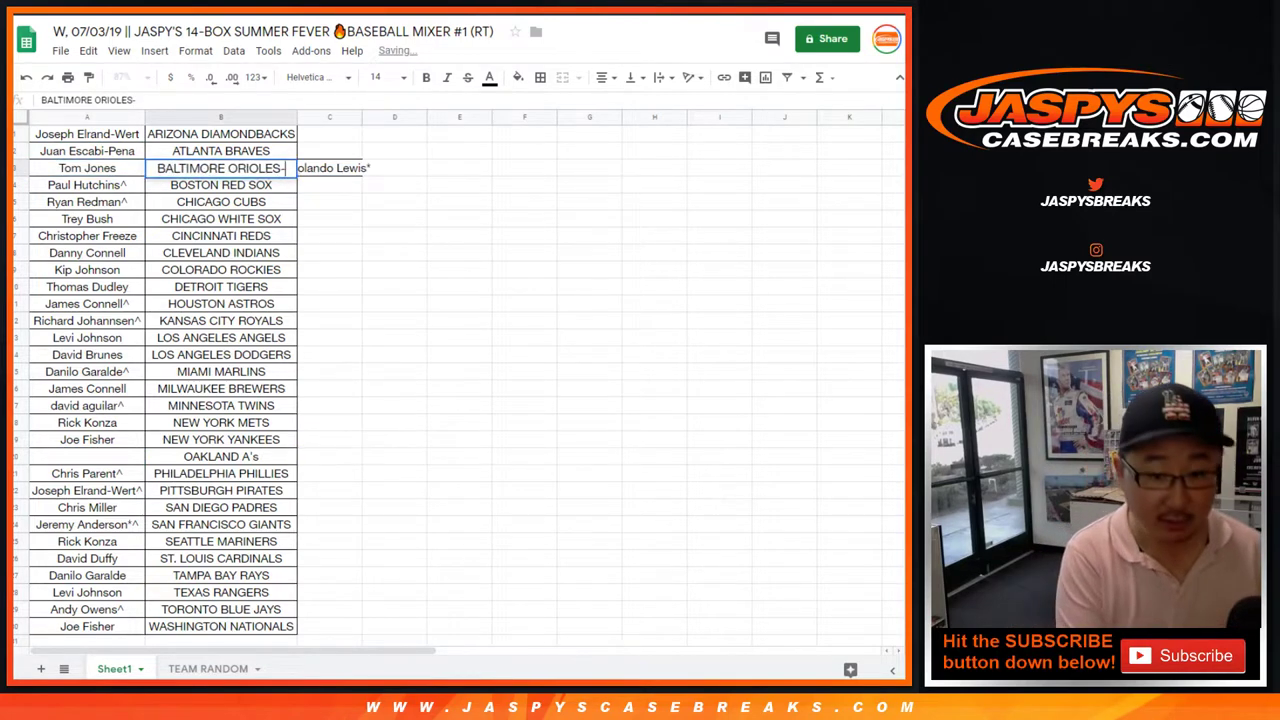
text(-T)
key(Tab)
Step: Move the participant name in C3 to A20 and append "-T" to the OAKLAND A's entry in B20
key(ctrl+x)
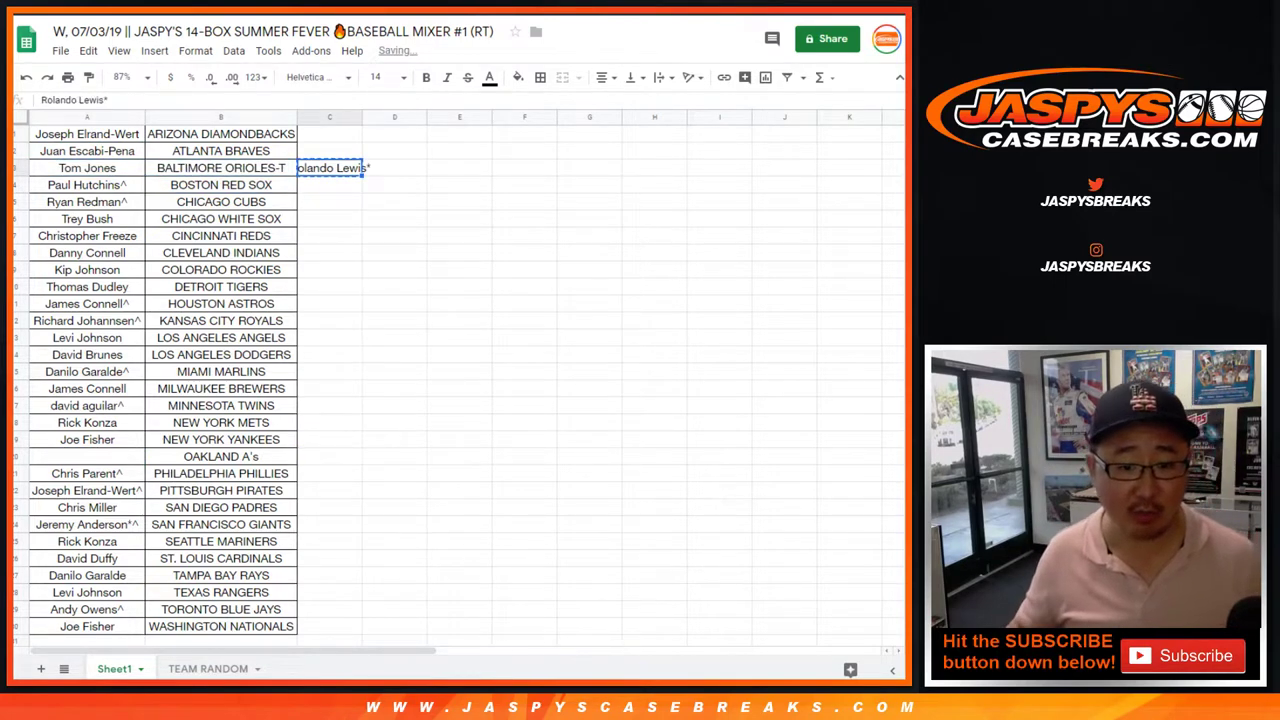
click(87, 456)
key(ctrl+v)
click(221, 456)
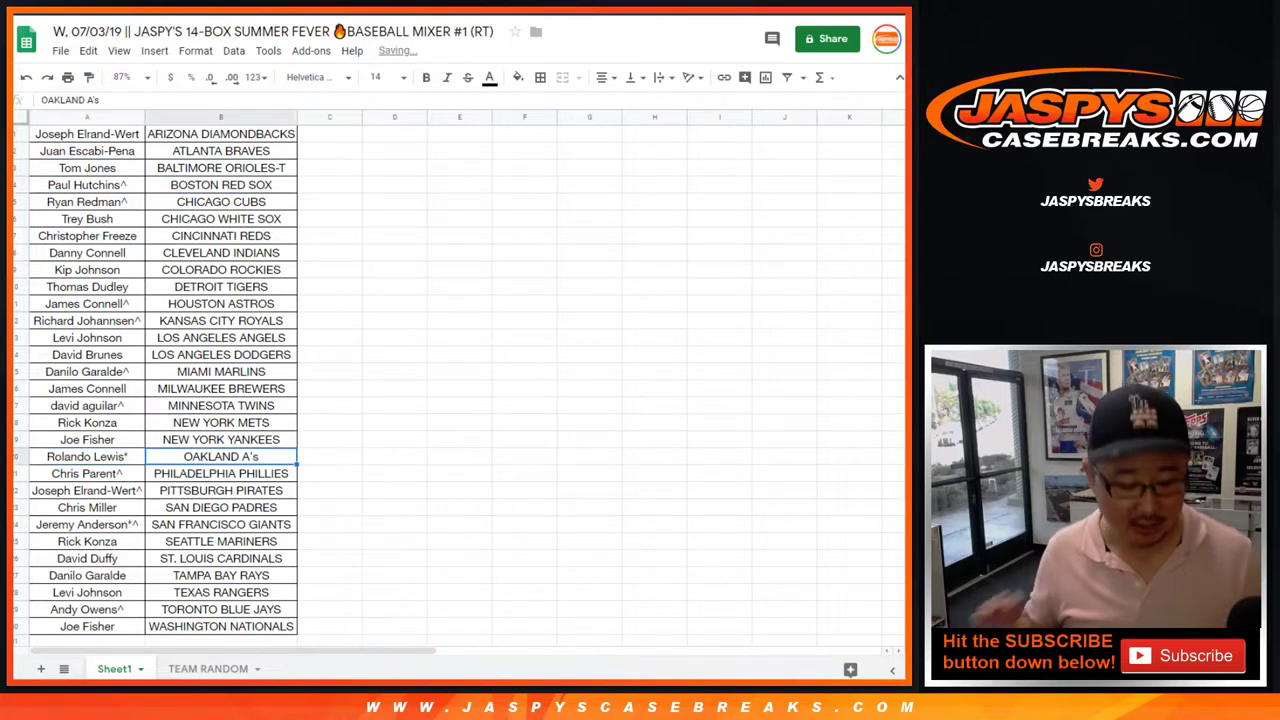
key(Return)
text(-T)
key(Return)
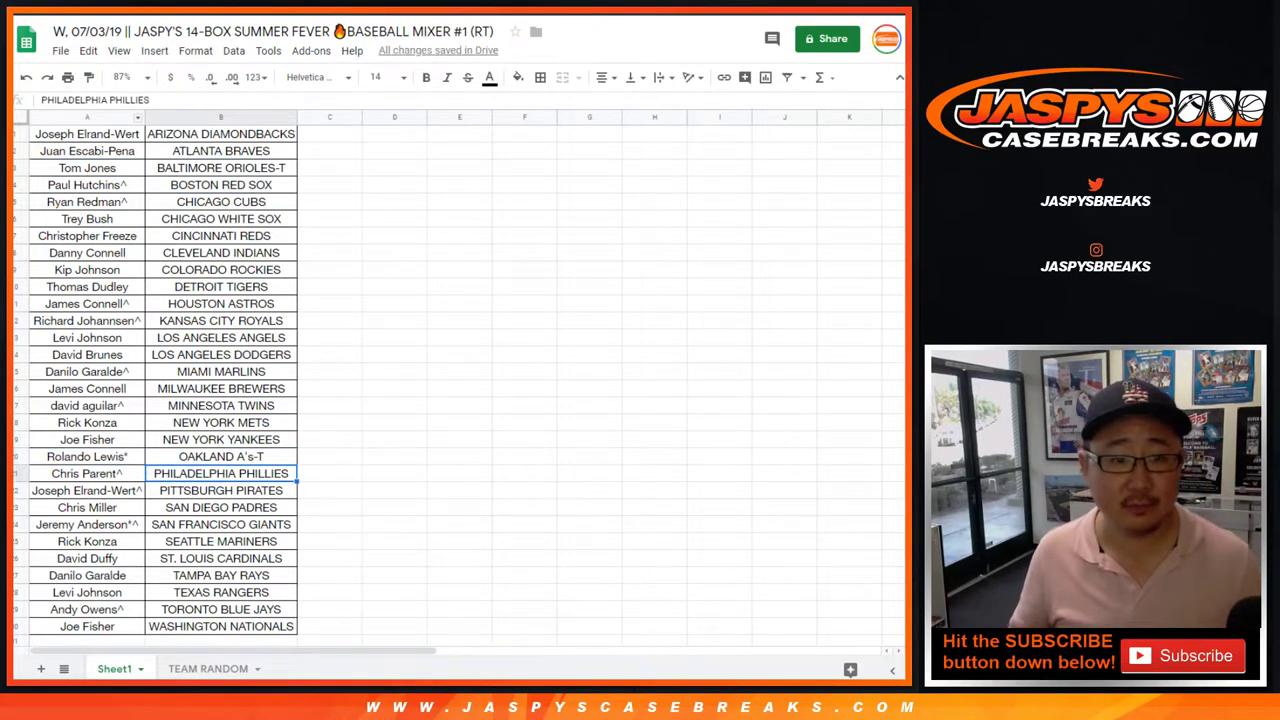
Step: Fit the sheet's columns to their contents and print one copy of the current sheet in portrait on Letter paper
key(ctrl+a)
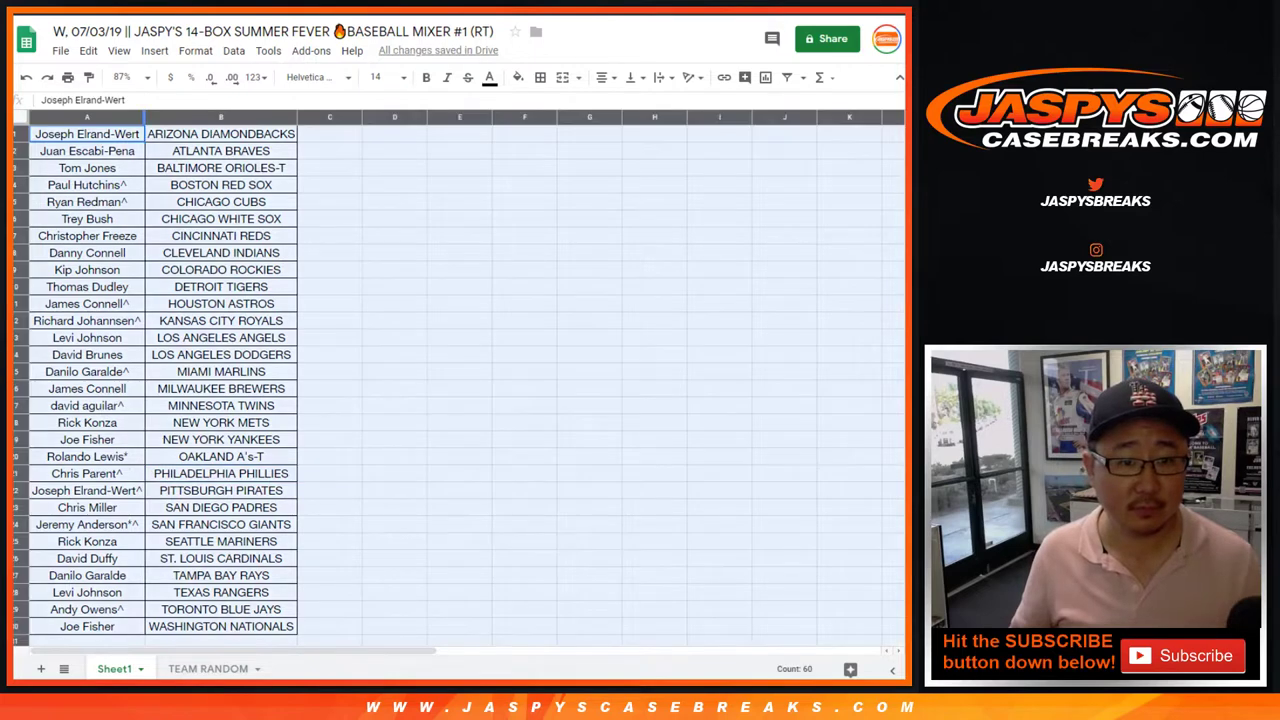
double_click(145, 117)
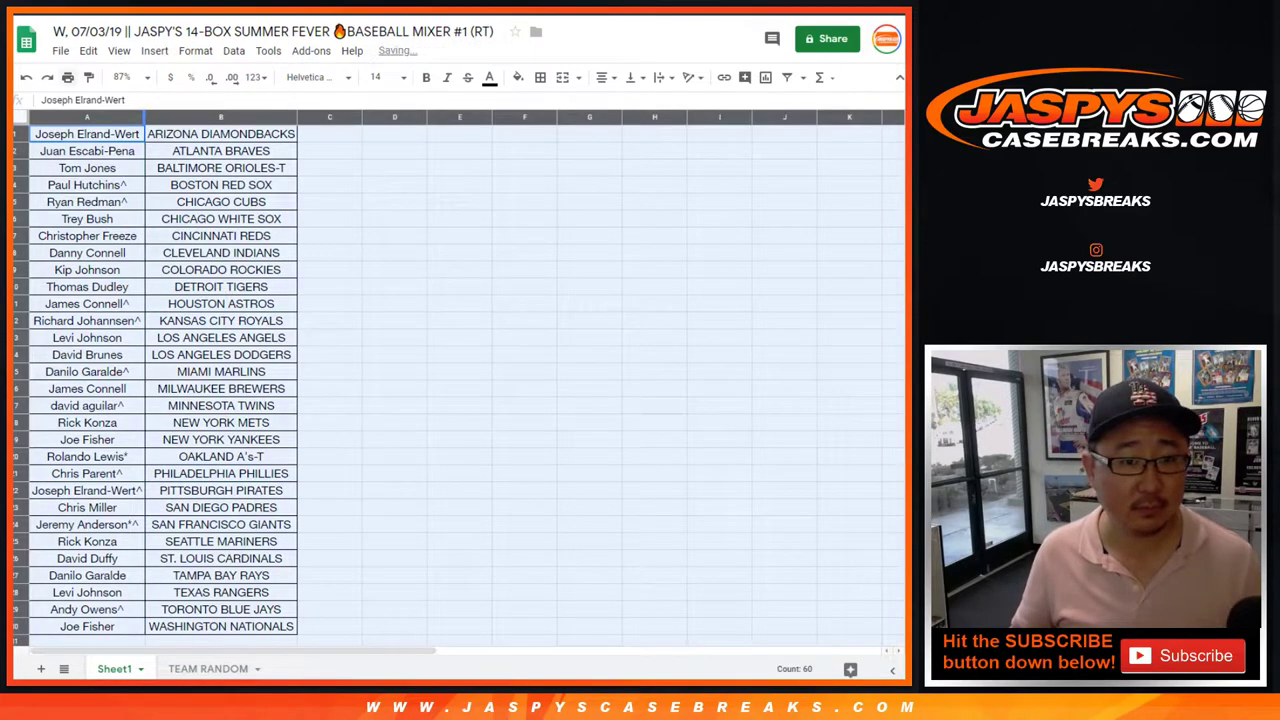
click(67, 77)
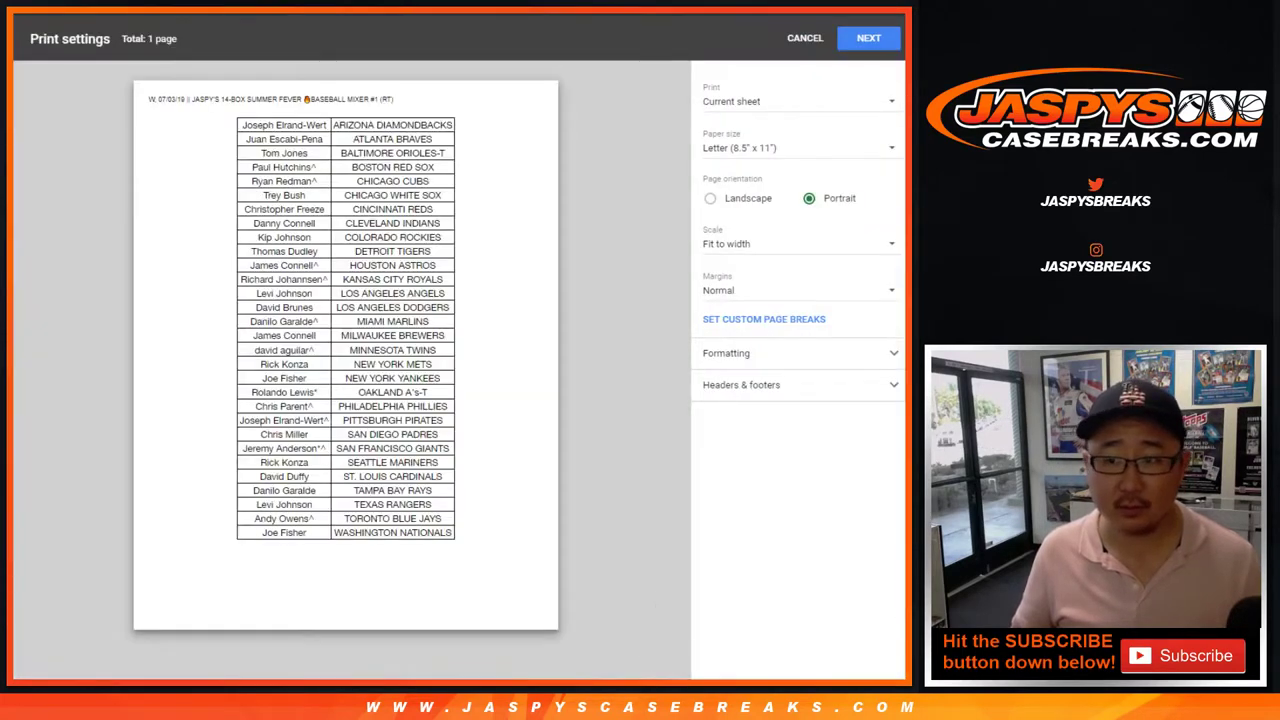
click(869, 38)
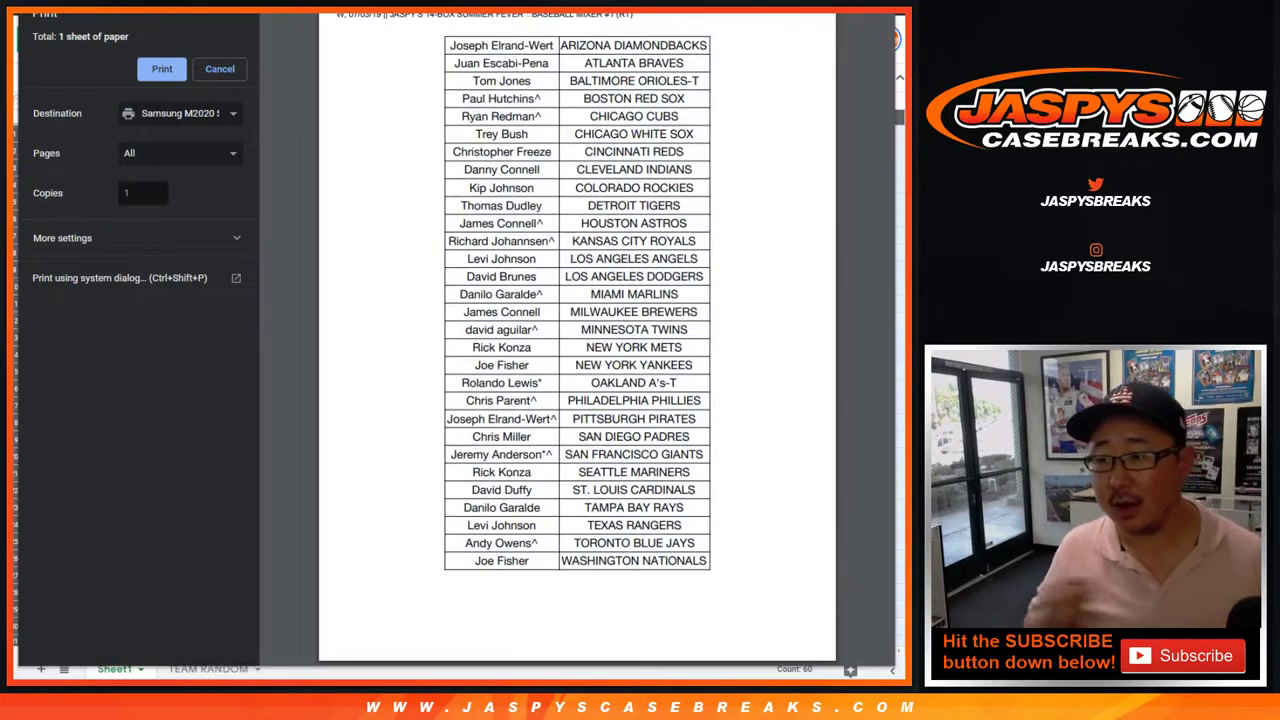
click(162, 69)
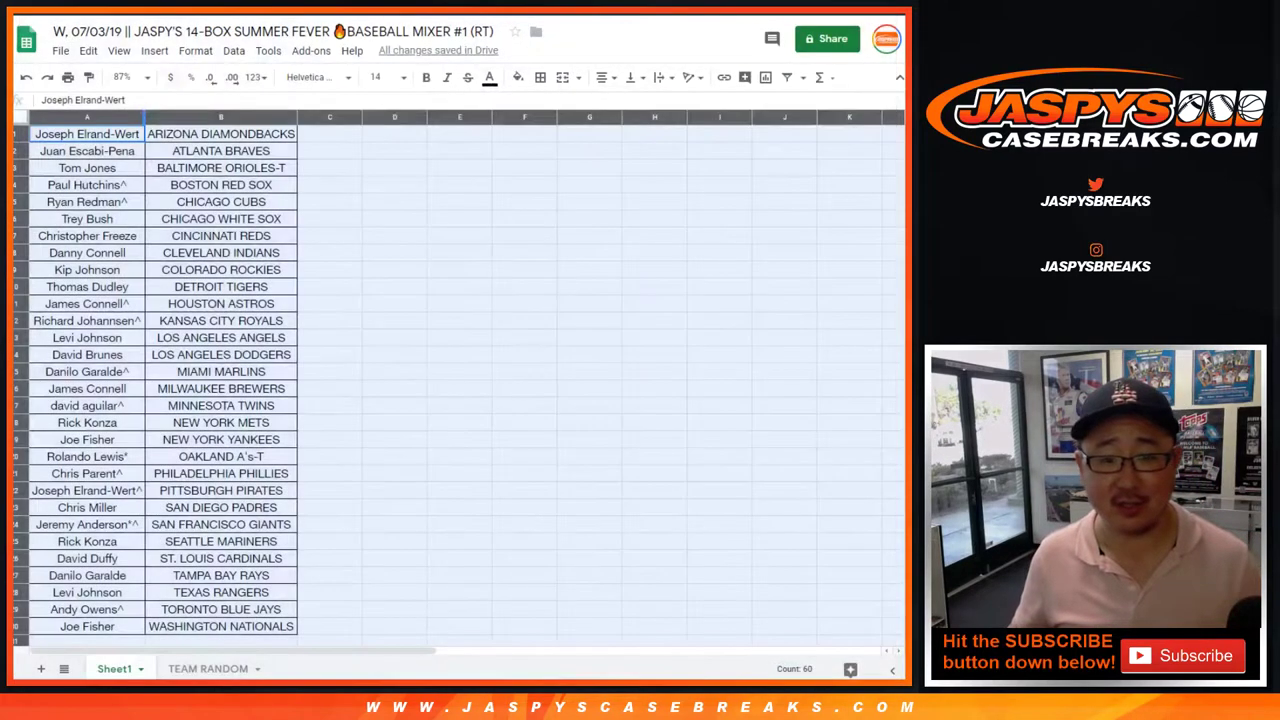